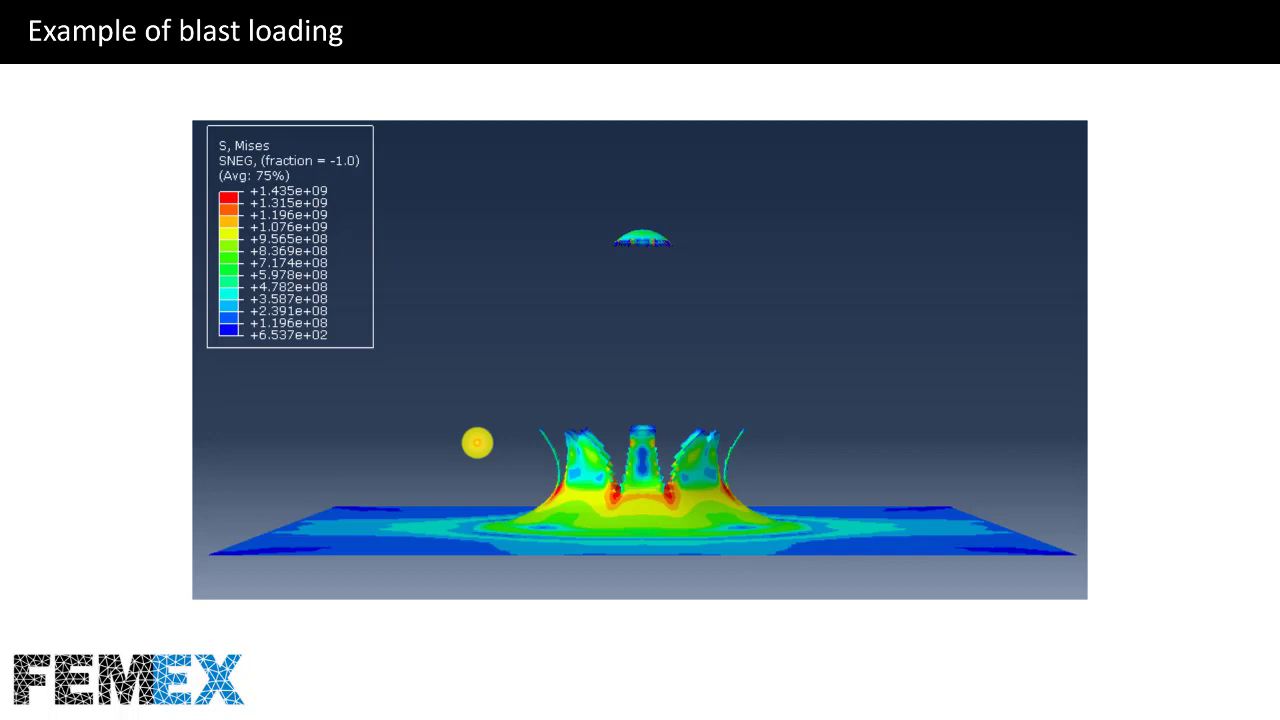
Step: Switch to the paper 22.pdf and examine the mesh, geometry and boundary conditions in Fig. 3 on page 4
{"action": "key", "text": "alt+Tab"}
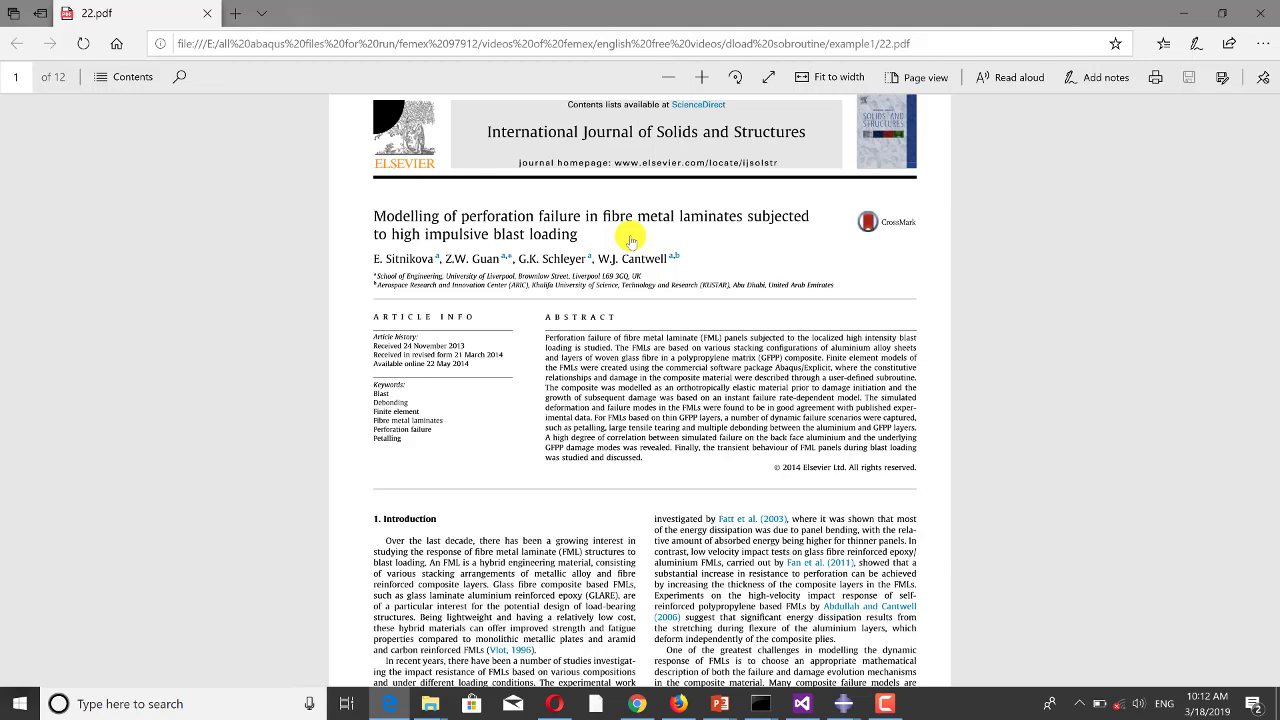
{"action": "scroll", "coordinate": [700, 243], "scroll_direction": "down", "scroll_amount": 3}
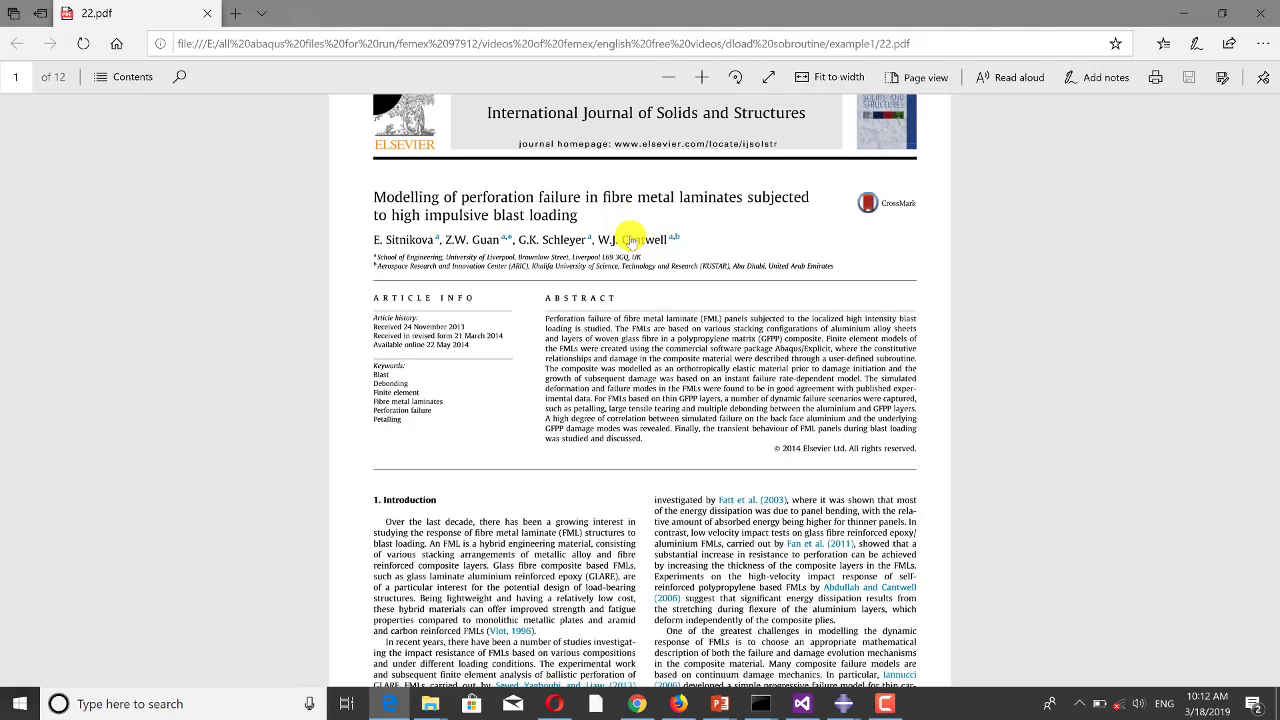
{"action": "scroll", "coordinate": [646, 251], "scroll_direction": "up", "scroll_amount": 3}
{"action": "scroll", "coordinate": [1272, 395], "scroll_direction": "down", "scroll_amount": 1, "text": "ctrl"}
{"action": "scroll", "coordinate": [1272, 395], "scroll_direction": "down", "scroll_amount": 5}
{"action": "scroll", "coordinate": [1272, 395], "scroll_direction": "down", "scroll_amount": 1, "text": "ctrl"}
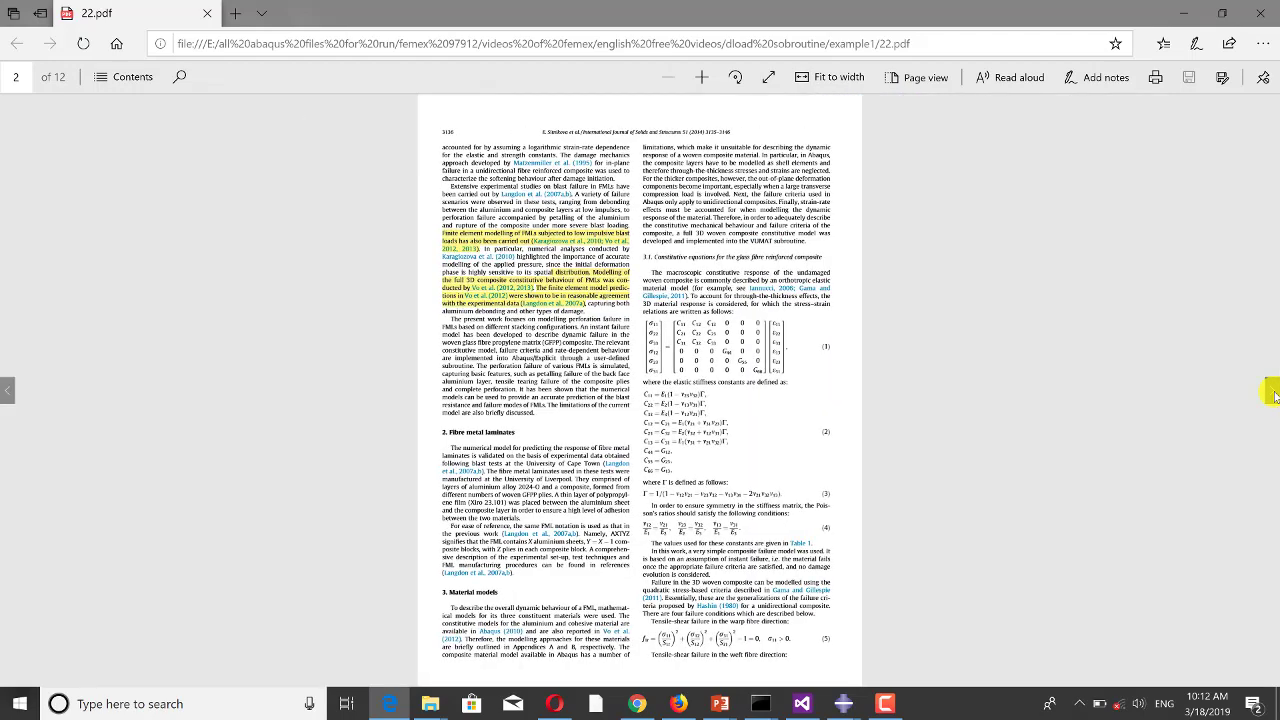
{"action": "scroll", "coordinate": [1274, 395], "scroll_direction": "down", "scroll_amount": 5}
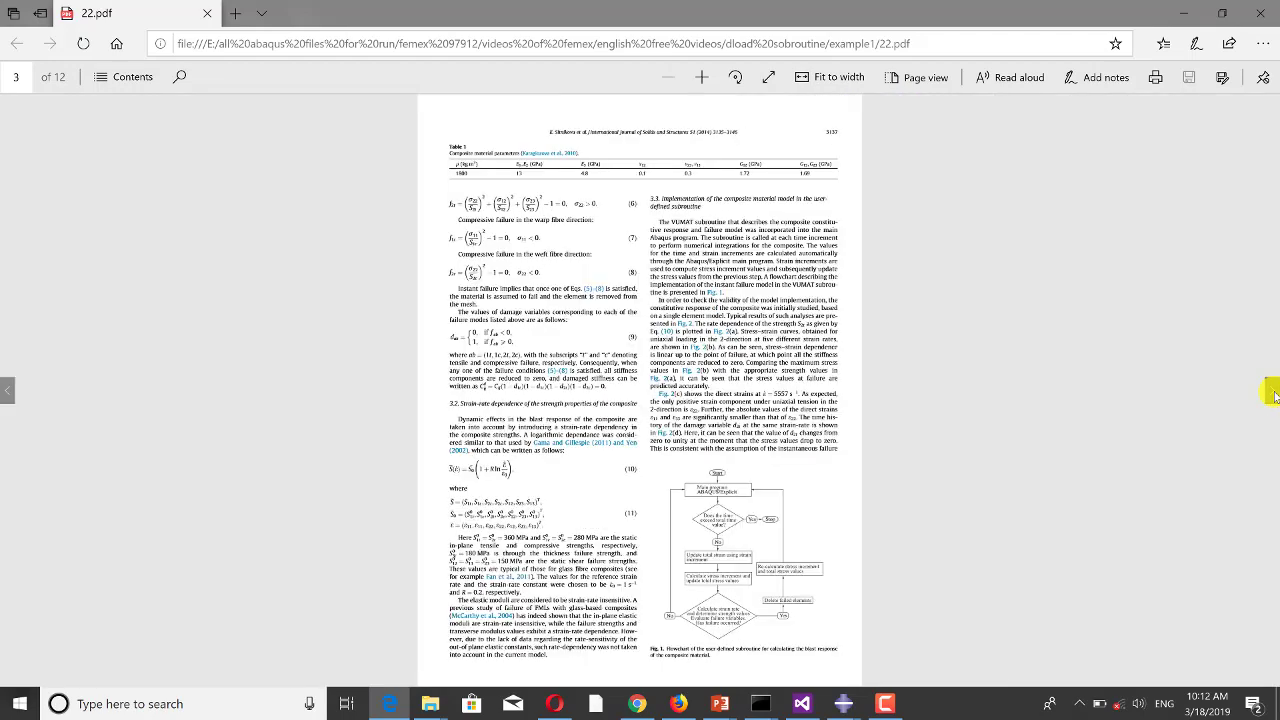
{"action": "scroll", "coordinate": [1272, 392], "scroll_direction": "down", "scroll_amount": 5}
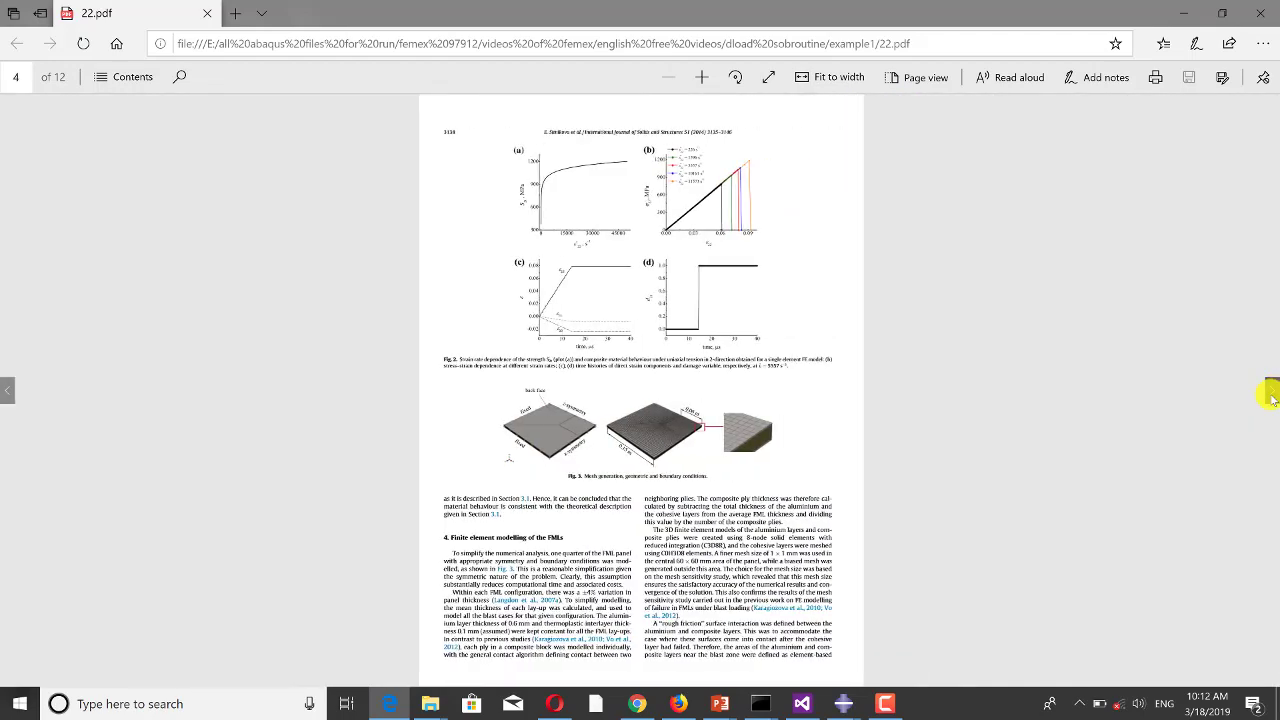
{"action": "scroll", "coordinate": [613, 450], "scroll_direction": "up", "scroll_amount": 5, "text": "ctrl"}
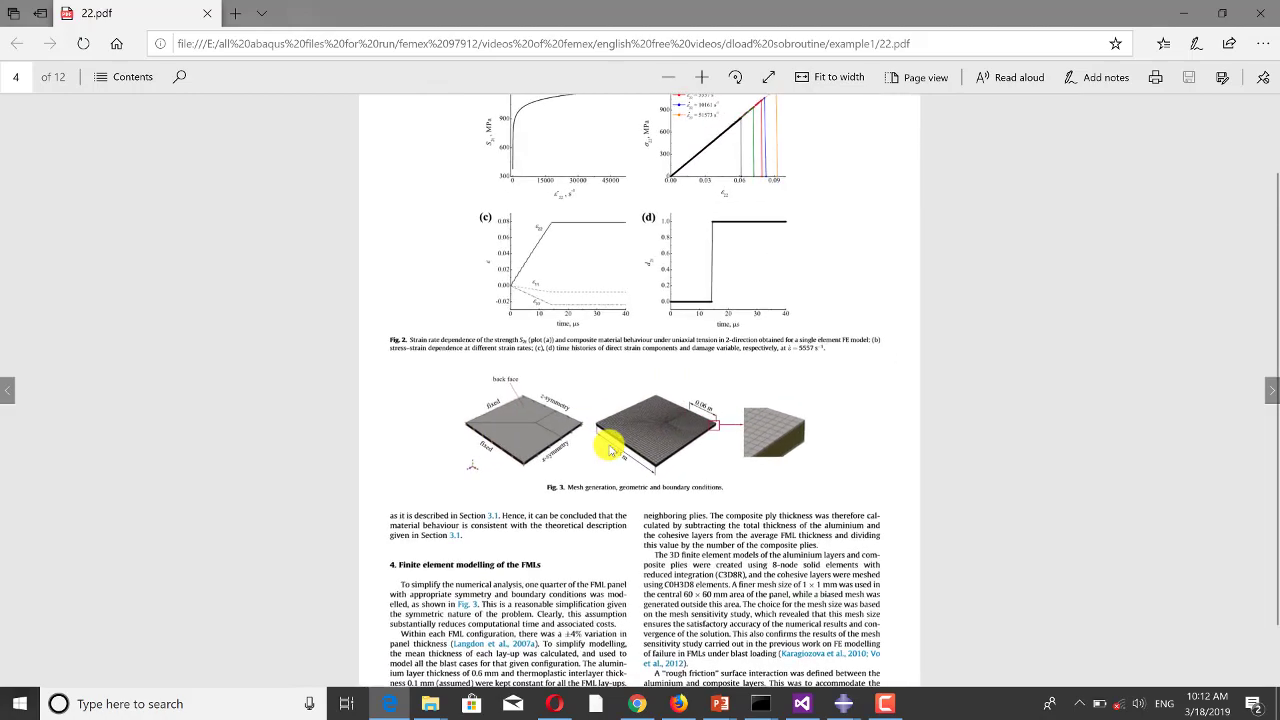
{"action": "scroll", "coordinate": [607, 448], "scroll_direction": "up", "scroll_amount": 3, "text": "ctrl"}
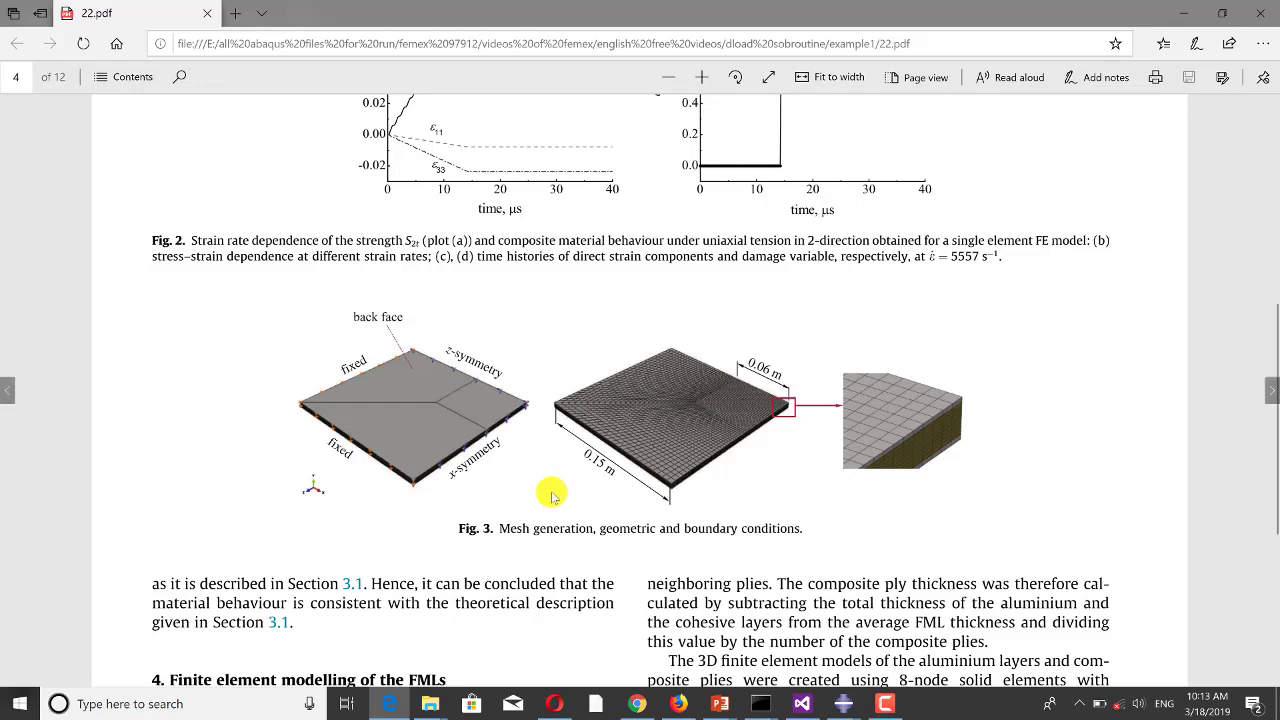
Step: Review the blast pressure equations in Section 4.1 on page 5 and the panel failure figures on pages 6 and 7
{"action": "scroll", "coordinate": [620, 450], "scroll_direction": "down", "scroll_amount": 3}
{"action": "left_click", "coordinate": [1272, 391]}
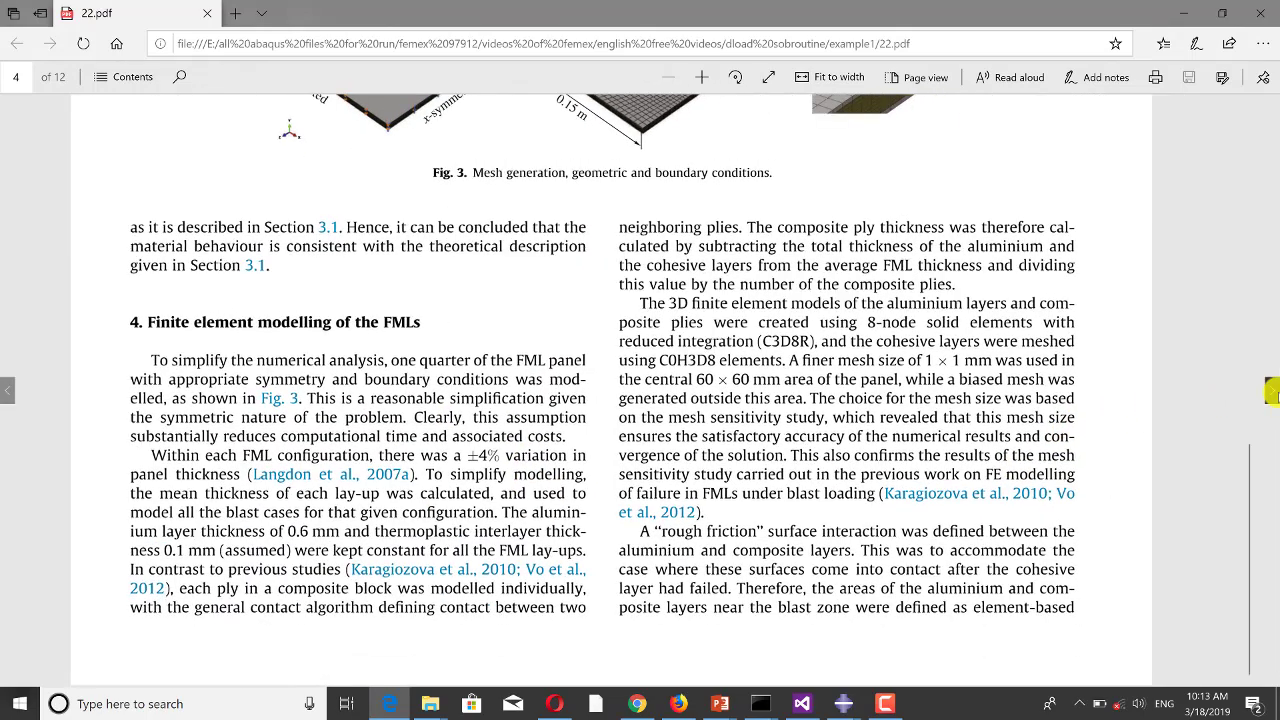
{"action": "scroll", "coordinate": [486, 250], "scroll_direction": "up", "scroll_amount": 3, "text": "ctrl"}
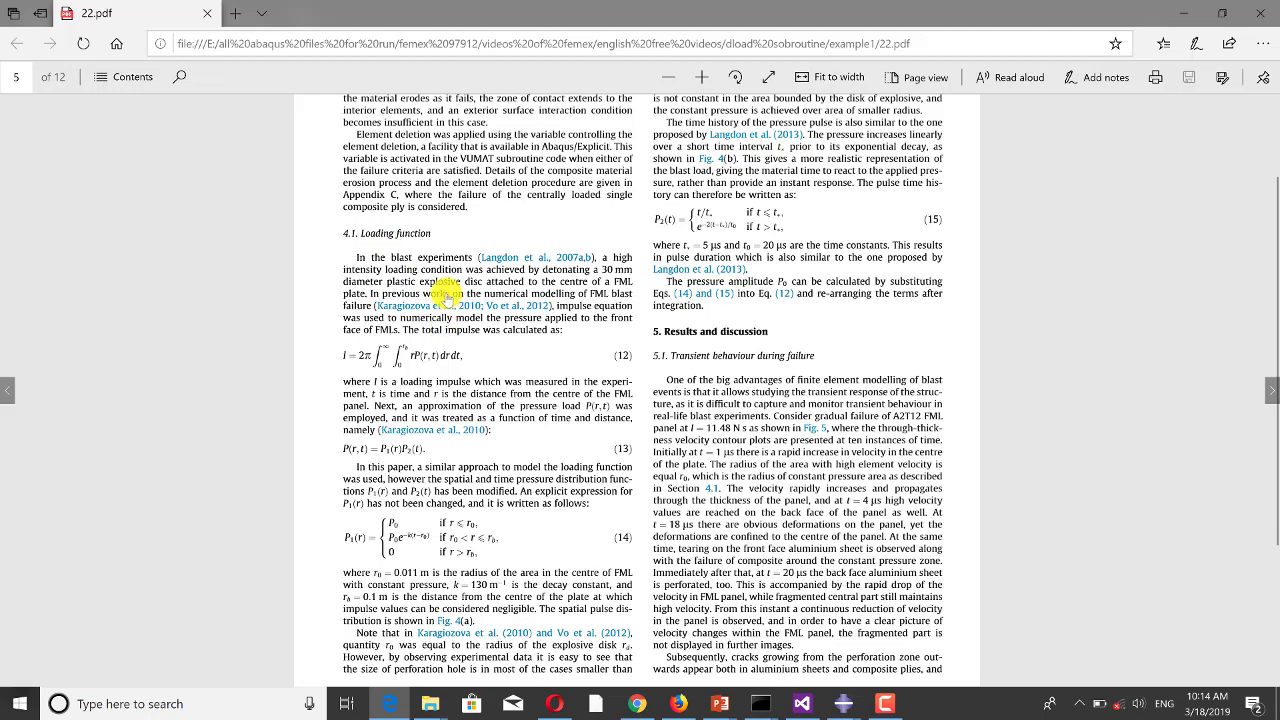
{"action": "scroll", "coordinate": [449, 286], "scroll_direction": "down", "scroll_amount": 1}
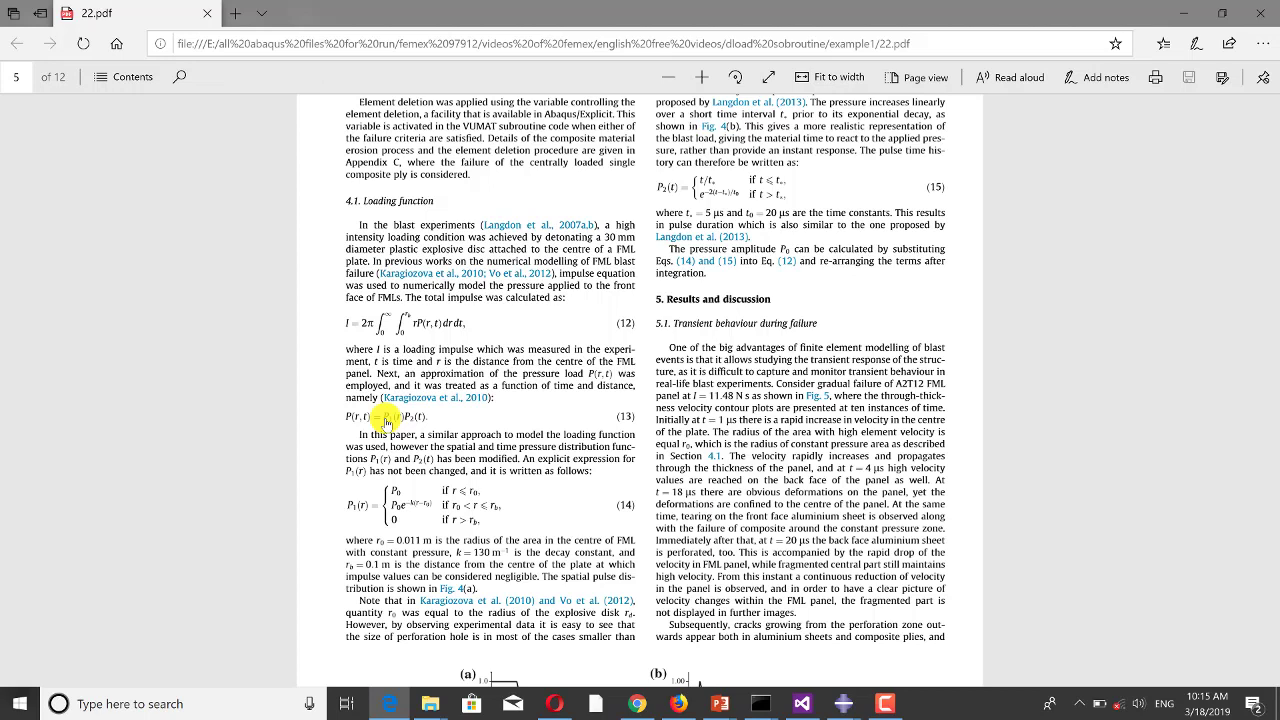
{"action": "scroll", "coordinate": [460, 428], "scroll_direction": "down", "scroll_amount": 3}
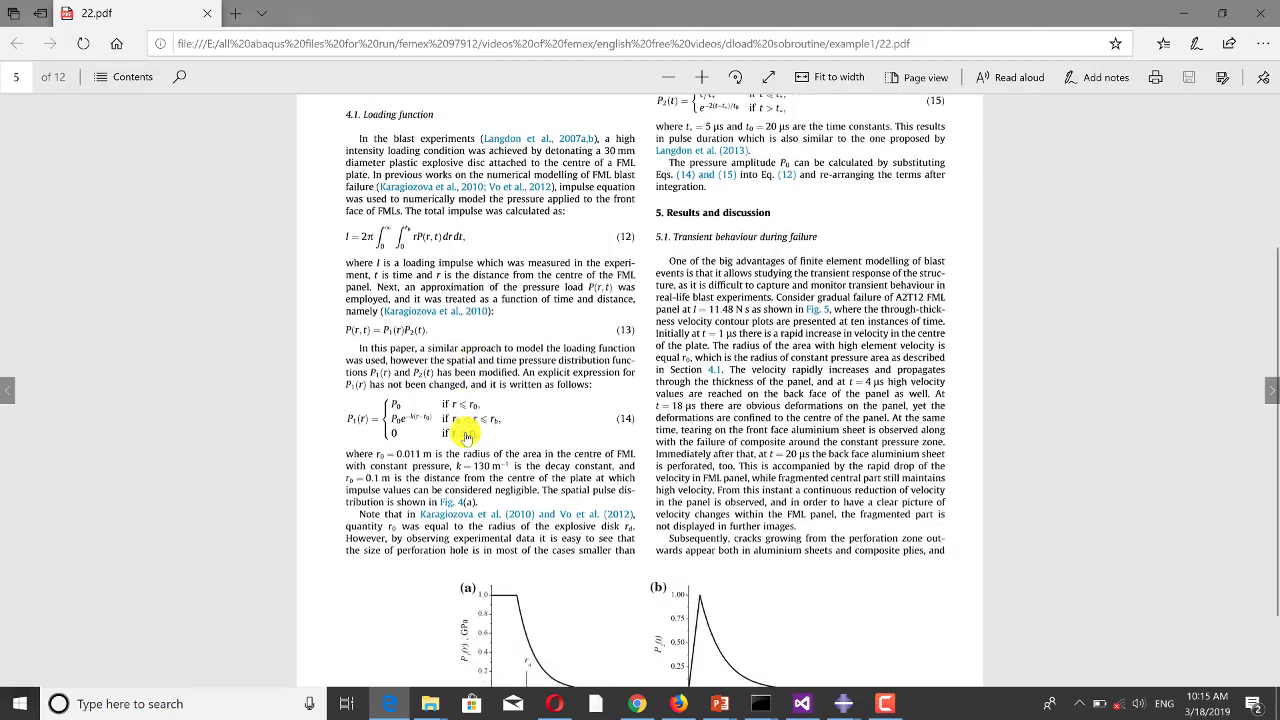
{"action": "left_click", "coordinate": [1270, 396]}
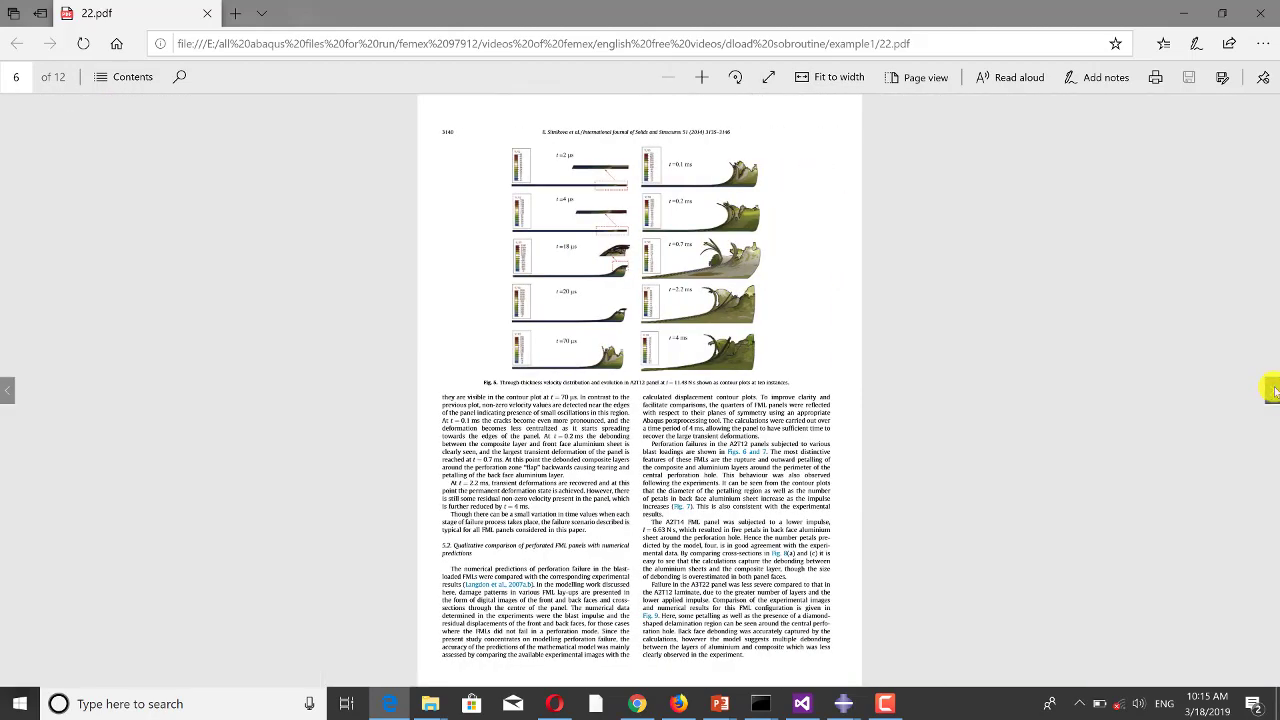
{"action": "left_click", "coordinate": [1272, 396]}
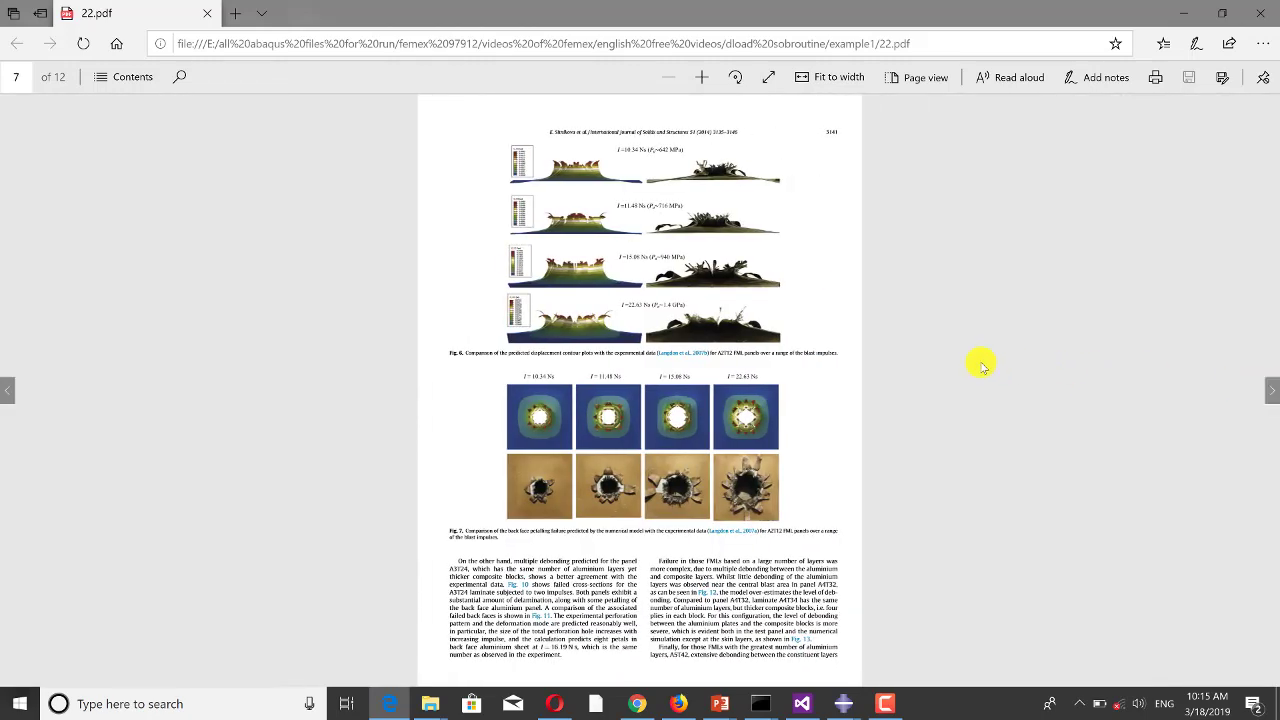
Step: Switch to the Abaqus/CAE model save1.cae and view the partitioned plate part at an angle
{"action": "mouse_move", "coordinate": [843, 700]}
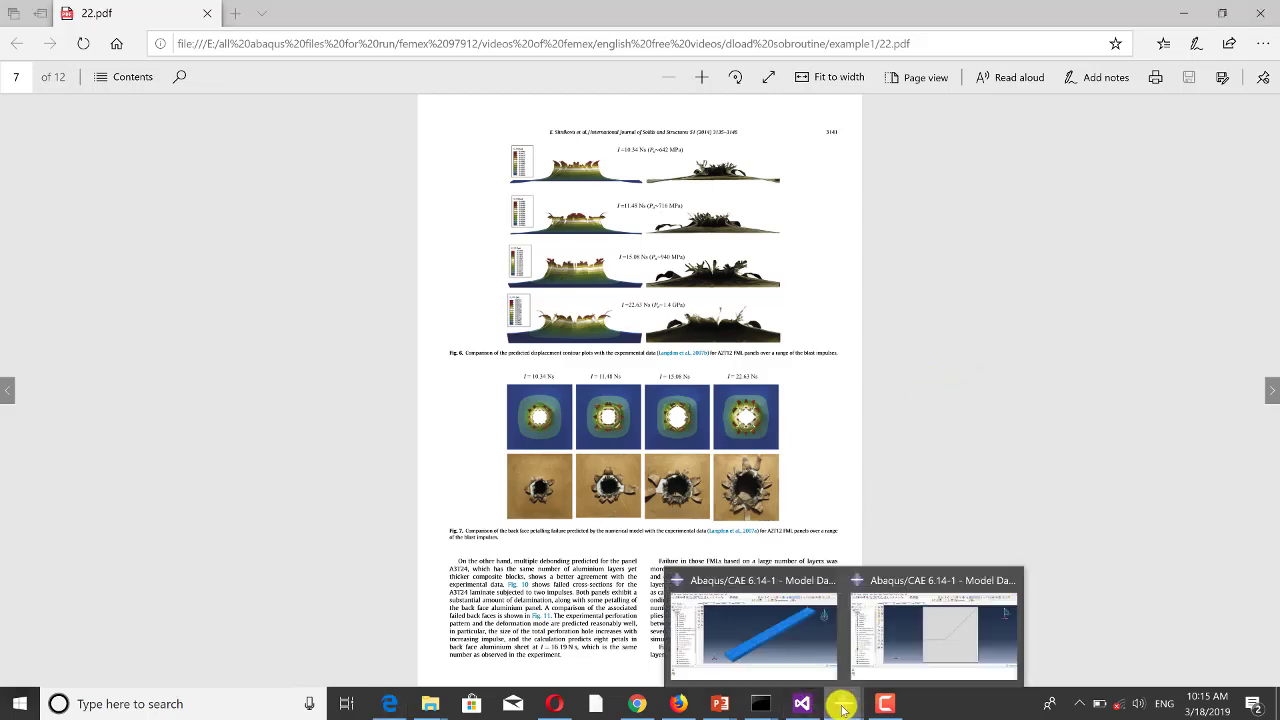
{"action": "left_click", "coordinate": [921, 660]}
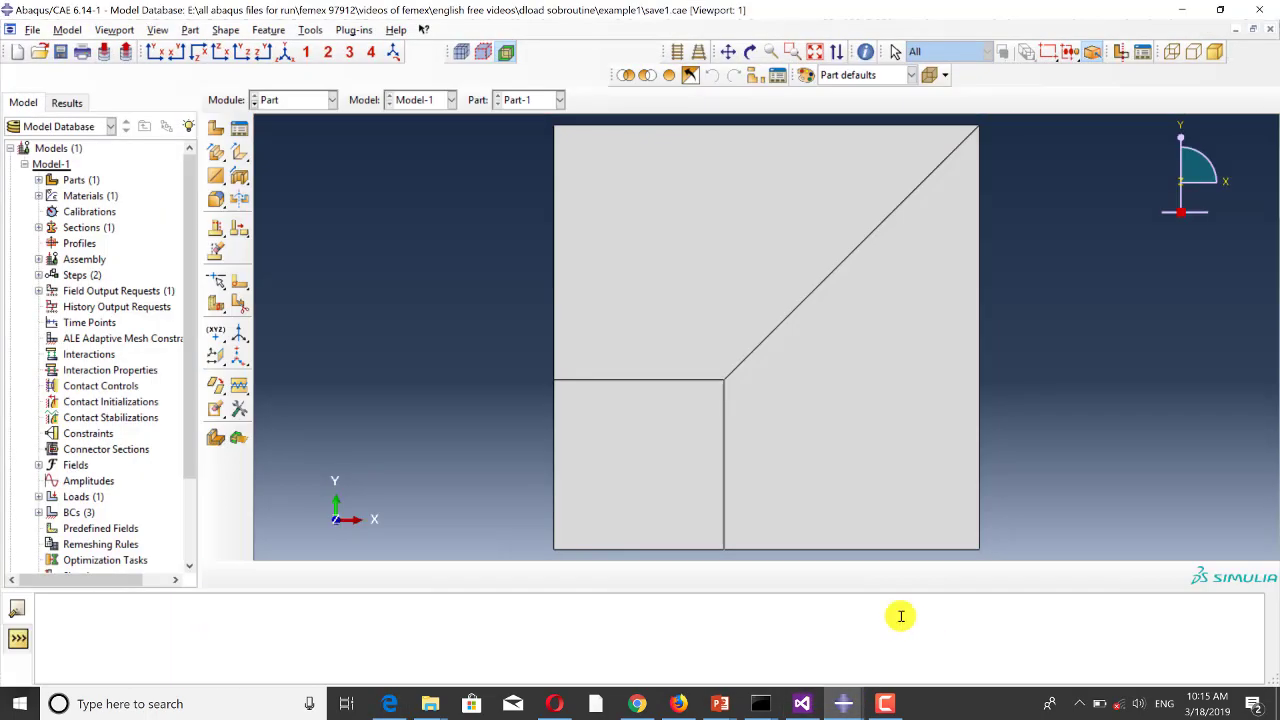
{"action": "left_click_drag", "start_coordinate": [800, 492], "coordinate": [703, 457], "text": "ctrl+alt"}
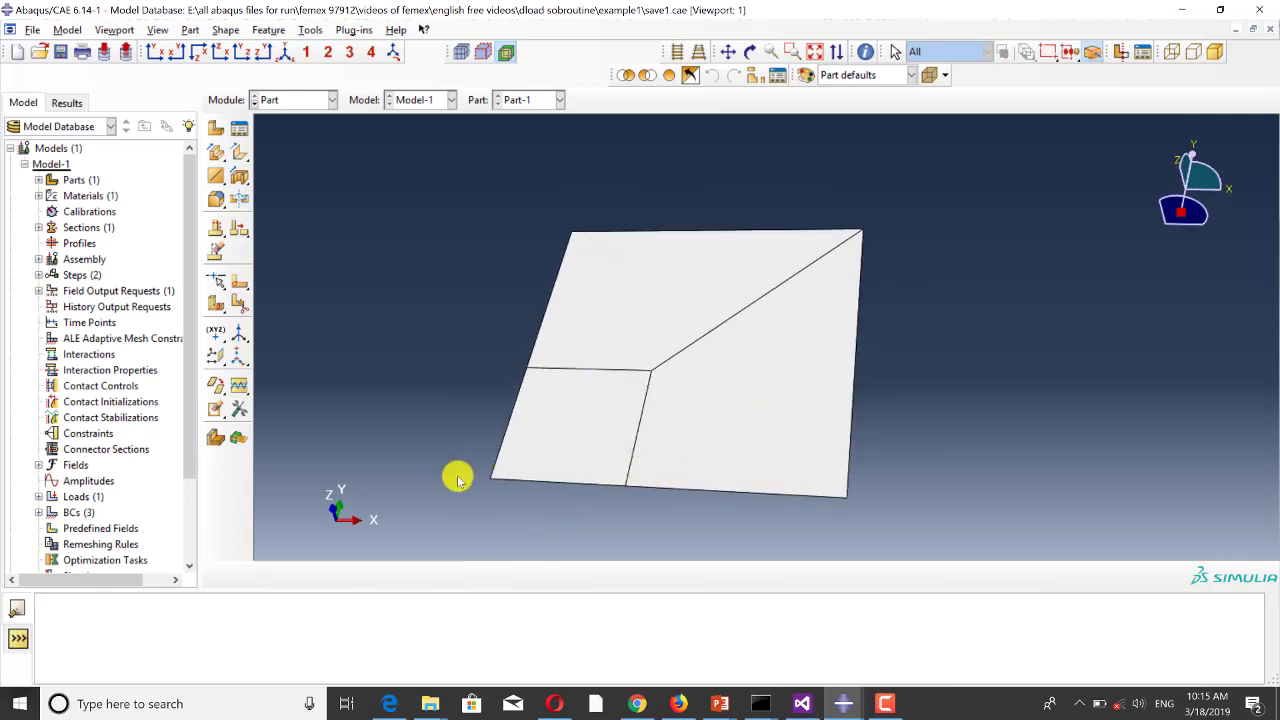
Step: In the Property module, open Material-1 for editing and examine its ductile damage data
{"action": "left_click", "coordinate": [290, 100]}
{"action": "left_click", "coordinate": [286, 127]}
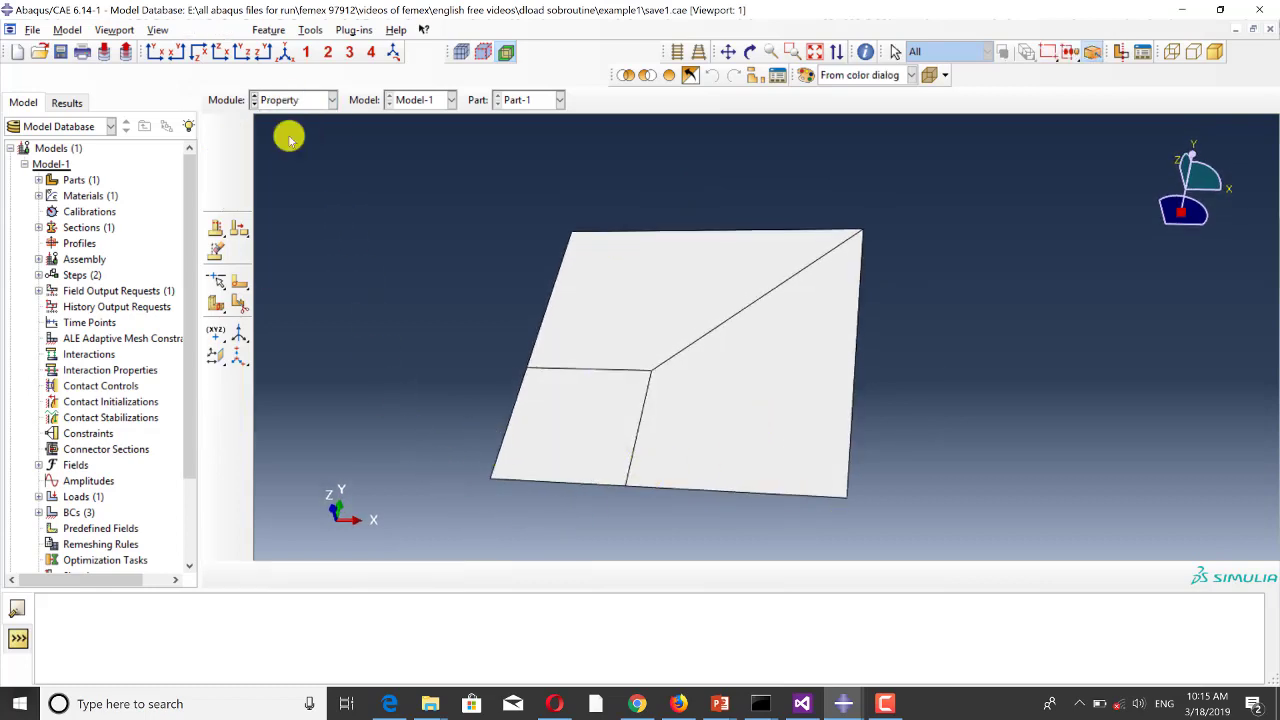
{"action": "left_click", "coordinate": [240, 127]}
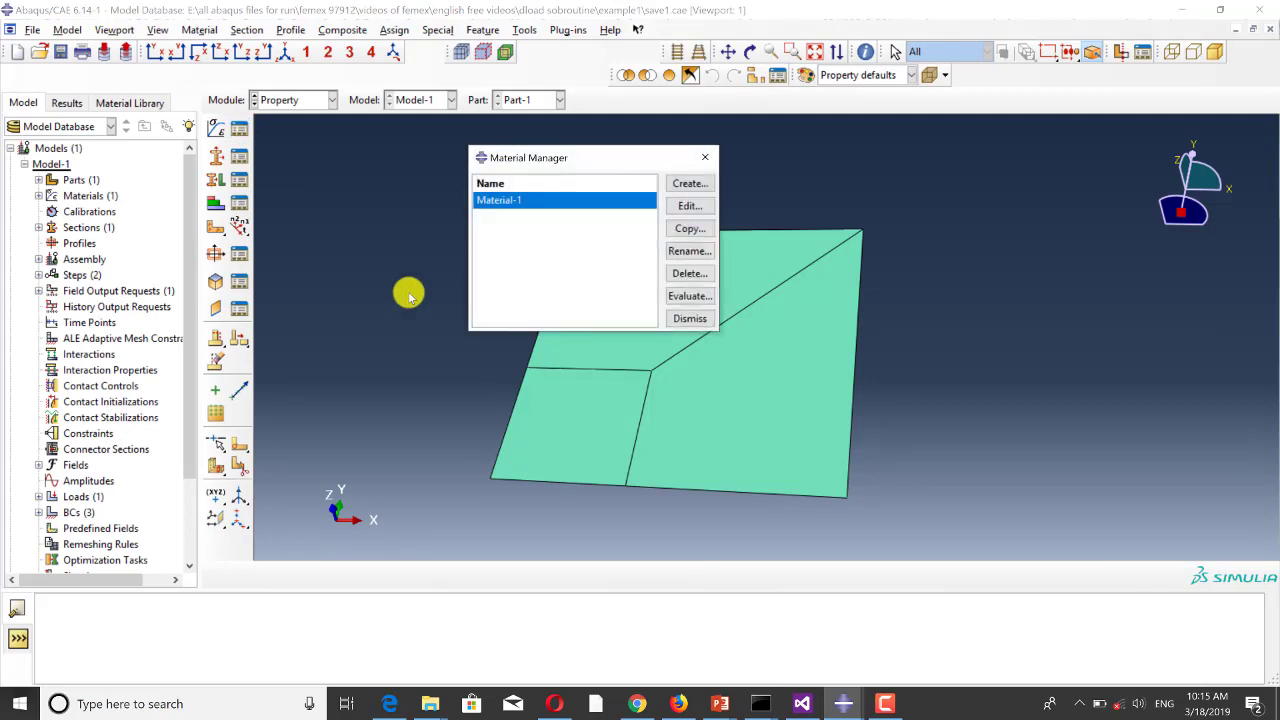
{"action": "left_click", "coordinate": [690, 207]}
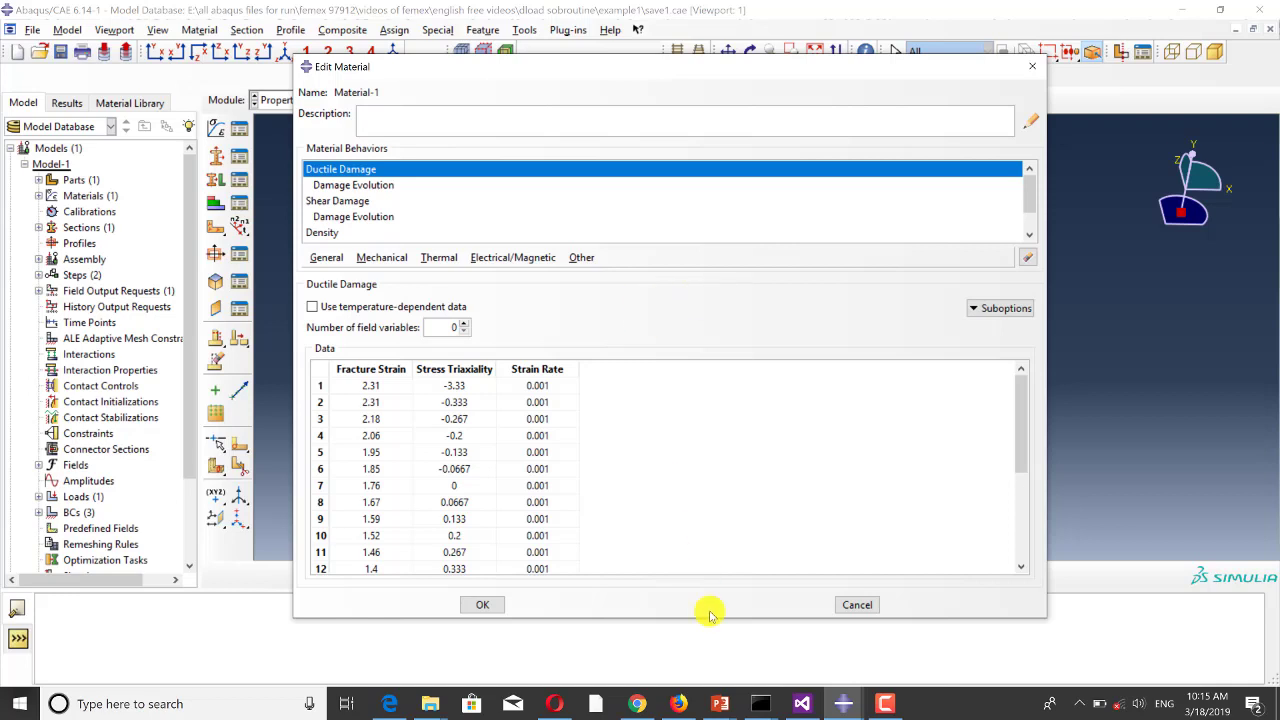
{"action": "left_click_drag", "start_coordinate": [709, 618], "coordinate": [709, 651]}
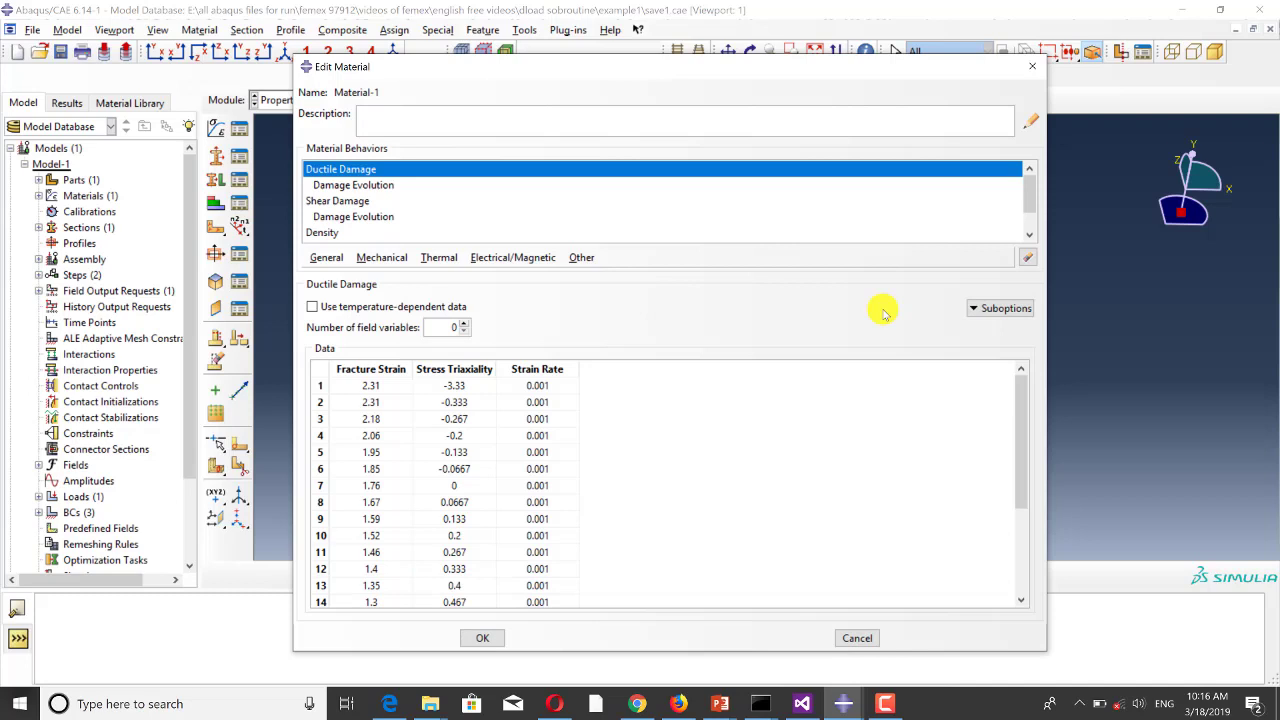
{"action": "left_click", "coordinate": [410, 167]}
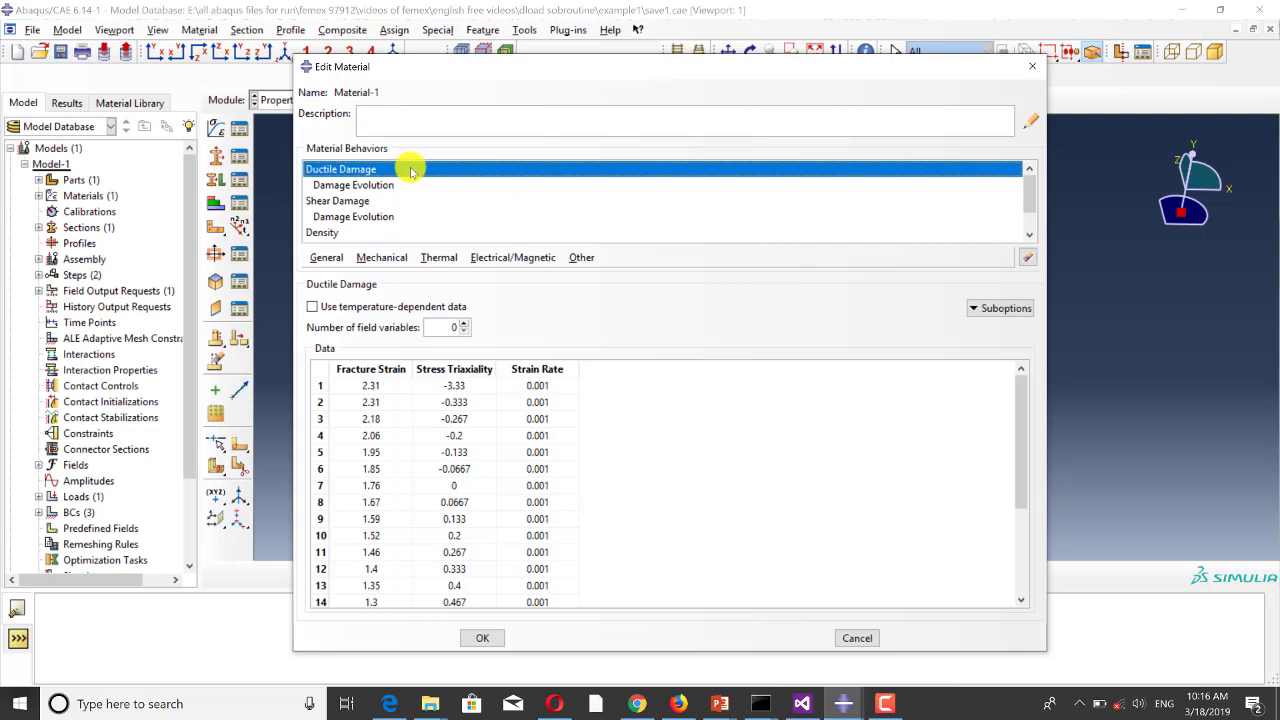
Step: Examine the shear damage and plastic data of Material-1, and close the material editor and Material Manager
{"action": "left_click", "coordinate": [343, 203]}
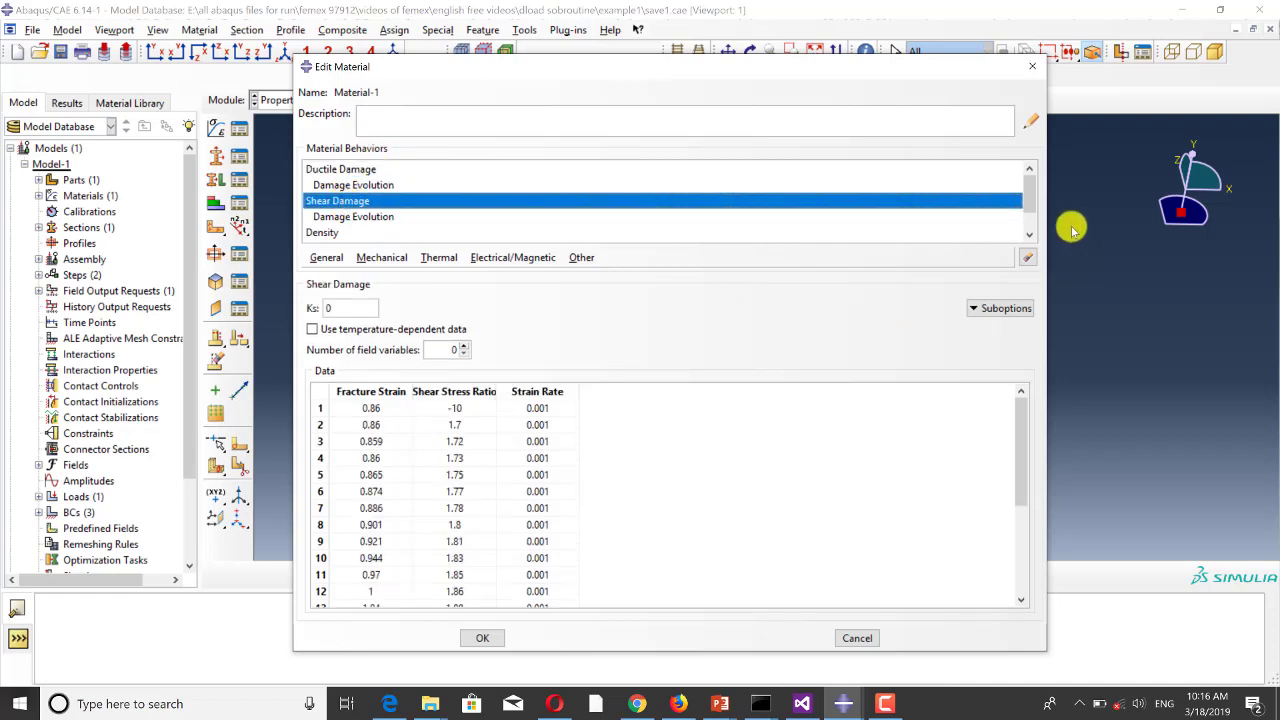
{"action": "scroll", "coordinate": [1033, 203], "scroll_direction": "down", "scroll_amount": 2}
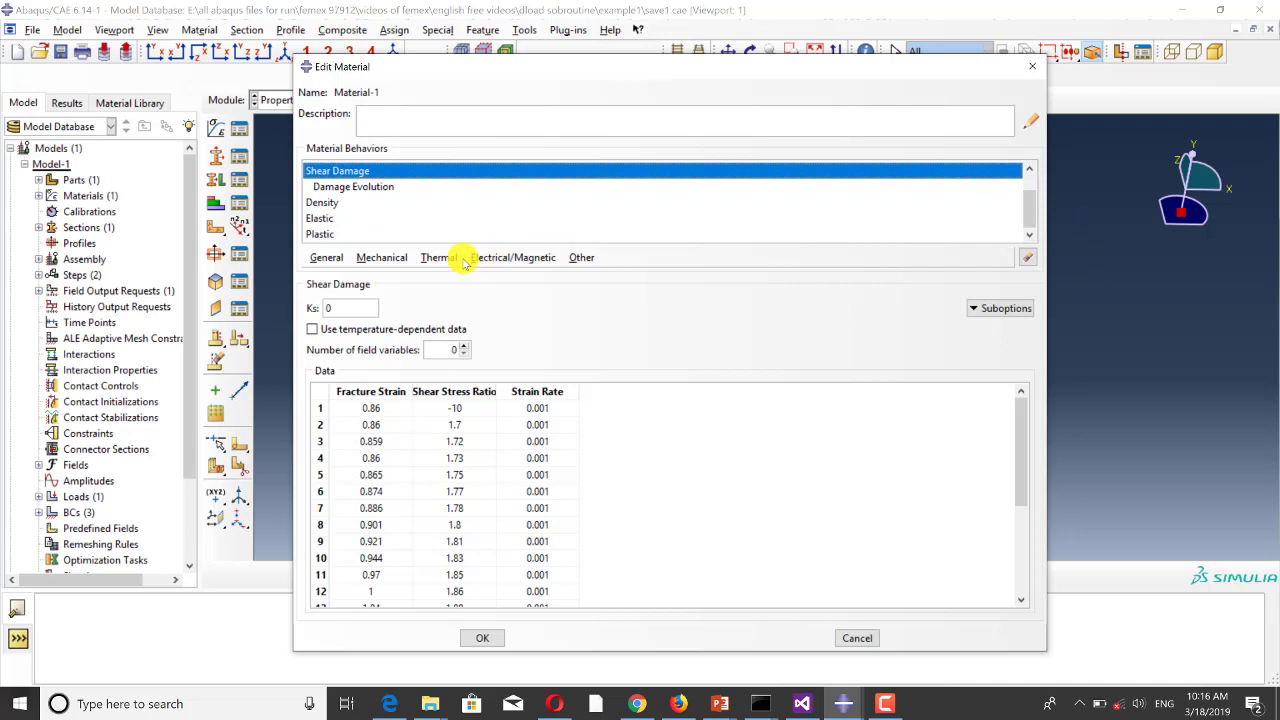
{"action": "left_click", "coordinate": [321, 232]}
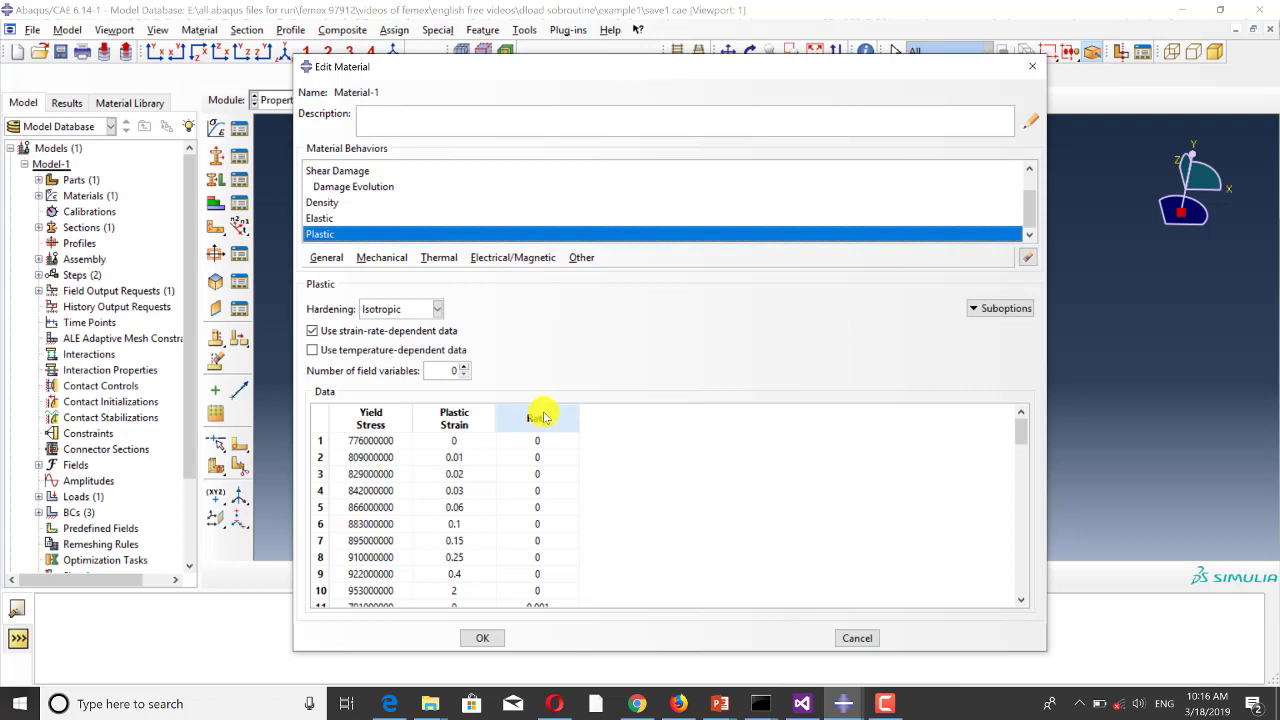
{"action": "left_click", "coordinate": [495, 638]}
{"action": "left_click", "coordinate": [717, 158]}
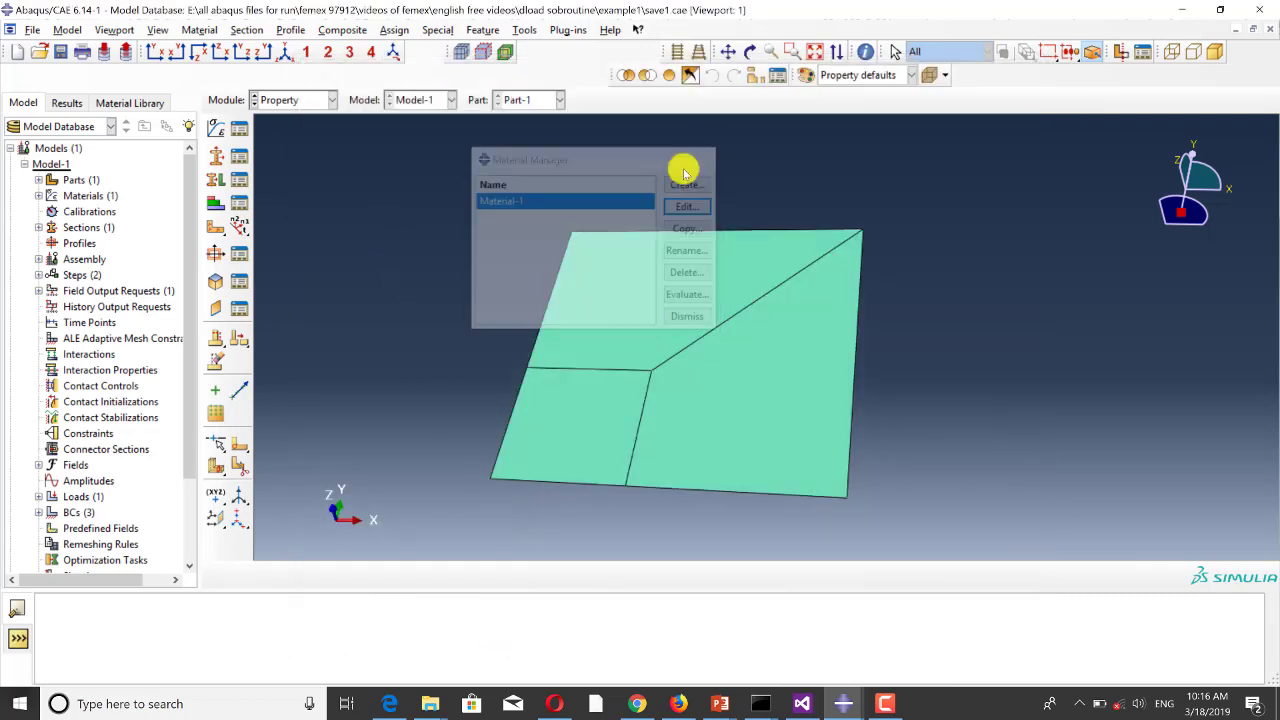
Step: In the Step module, review the basic settings of Step-1 and close its editor and the Step Manager without changes
{"action": "left_click", "coordinate": [314, 100]}
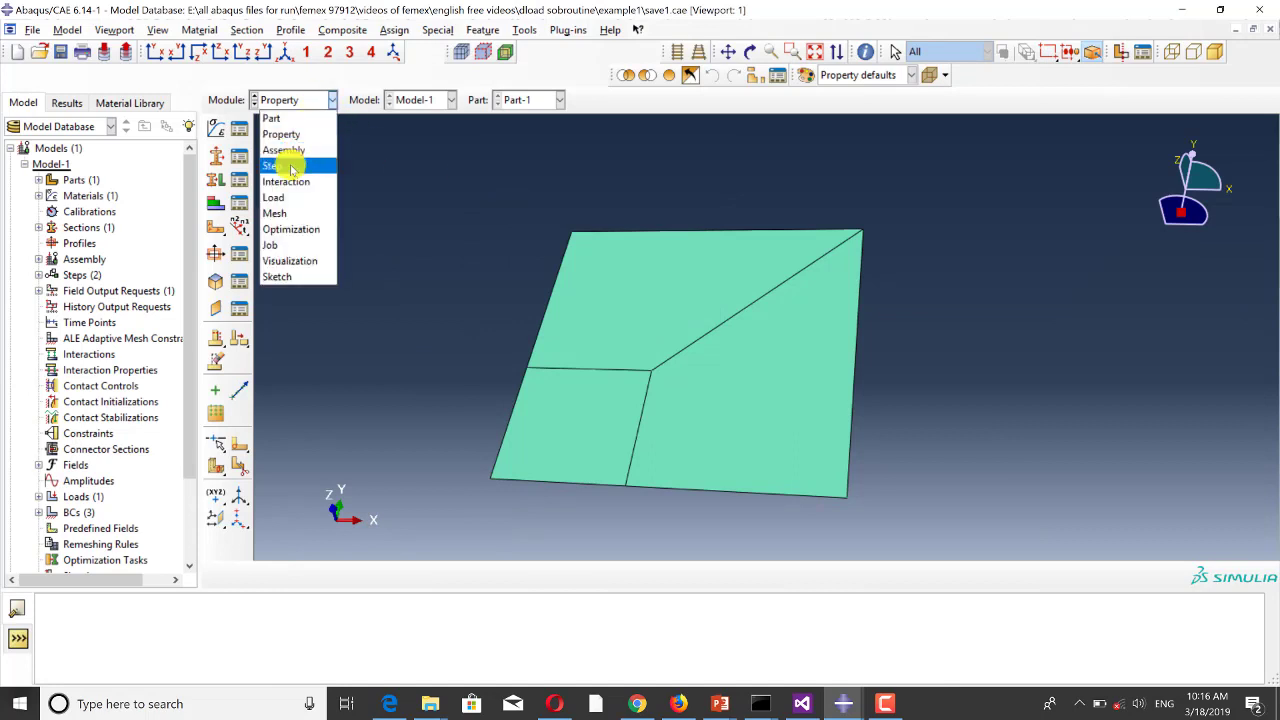
{"action": "left_click", "coordinate": [286, 166]}
{"action": "left_click", "coordinate": [241, 129]}
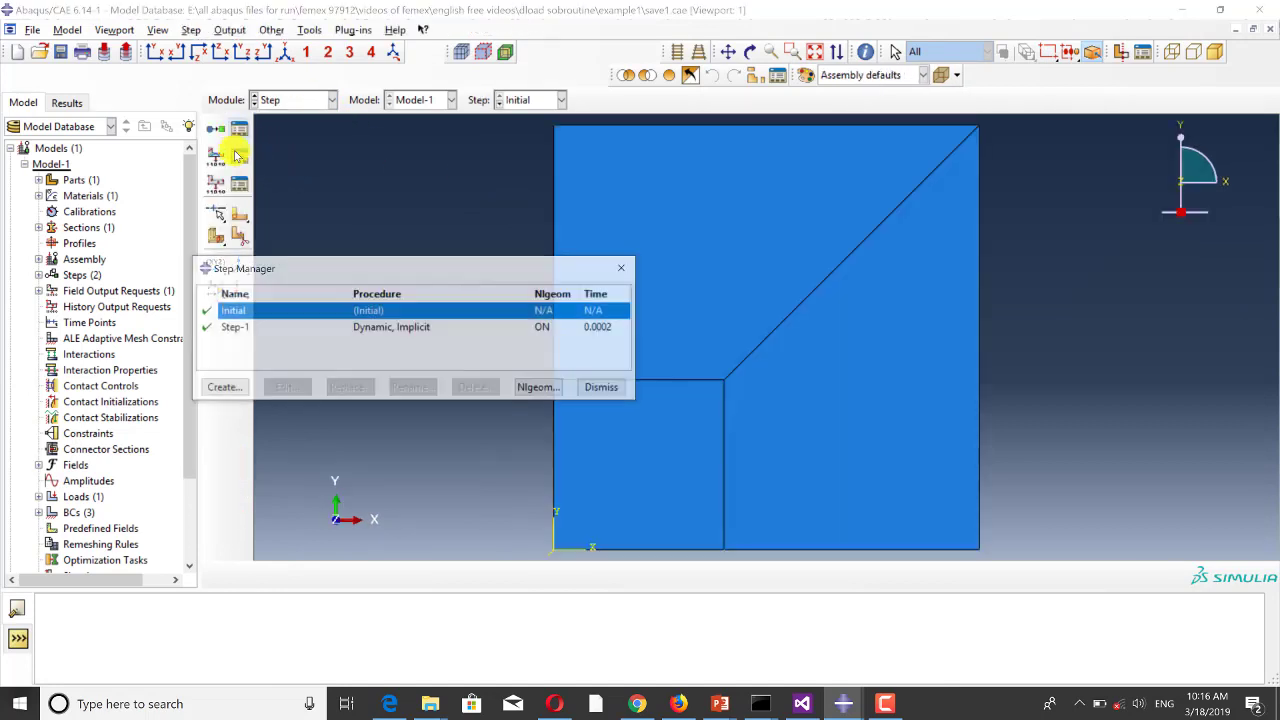
{"action": "left_click", "coordinate": [343, 326]}
{"action": "left_click", "coordinate": [288, 390]}
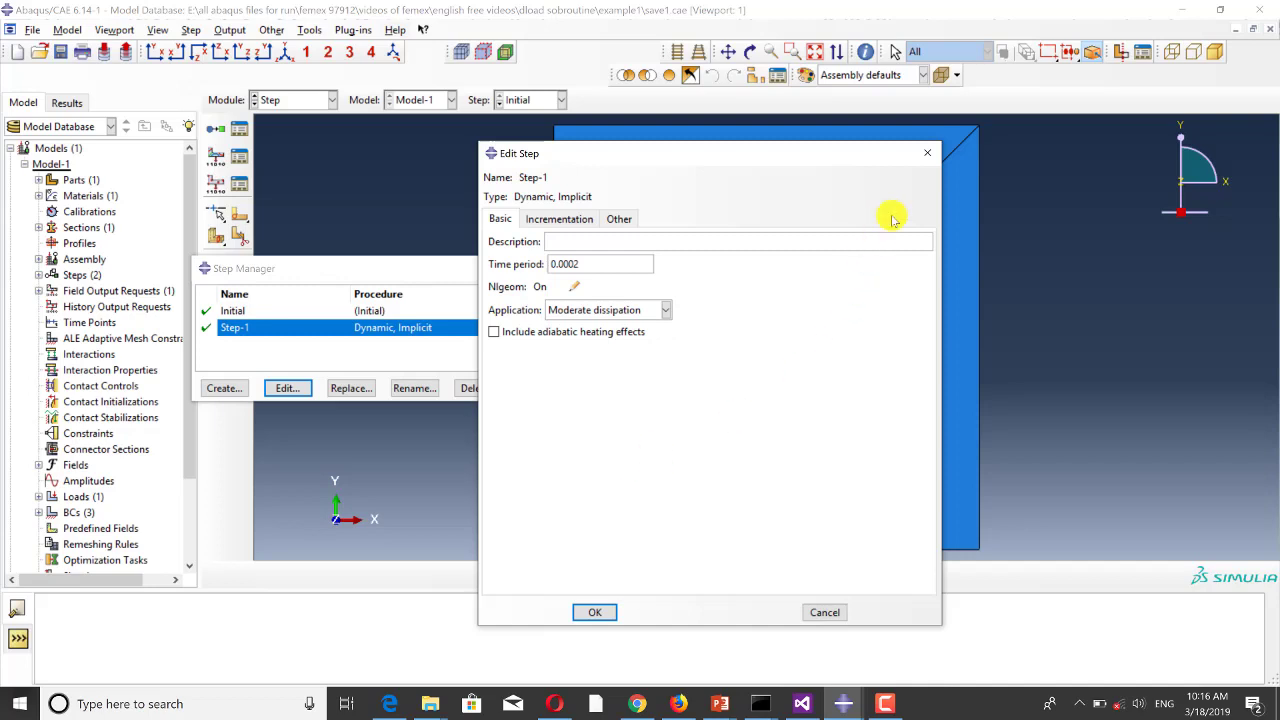
{"action": "left_click", "coordinate": [927, 152]}
{"action": "left_click", "coordinate": [633, 265]}
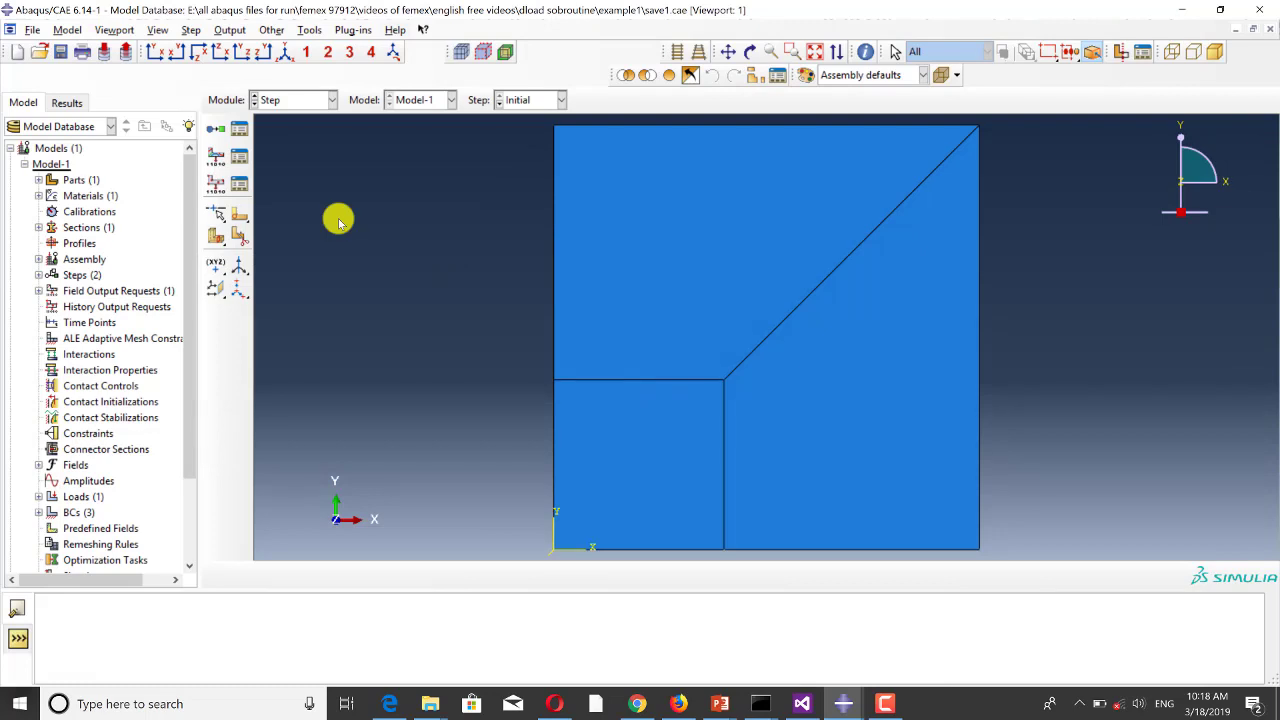
Step: In the Load module, display the loads and boundary conditions of Step-1 on the plate assembly
{"action": "left_click", "coordinate": [297, 99]}
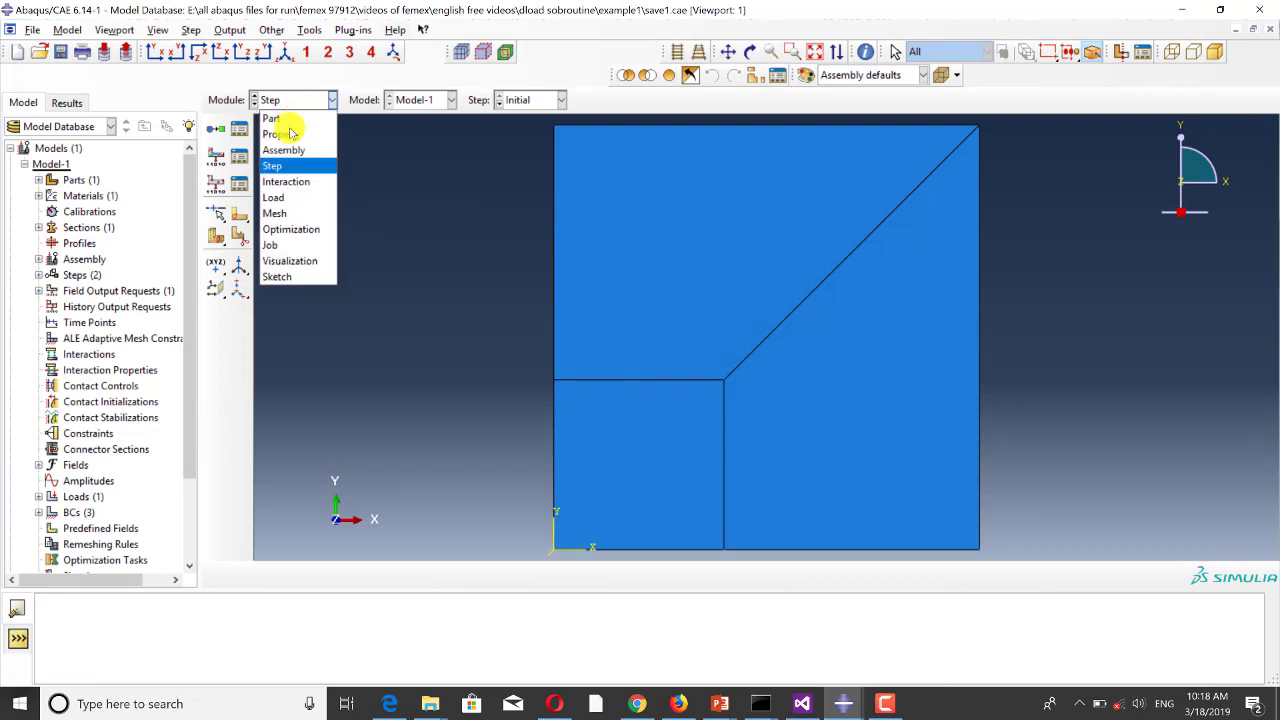
{"action": "left_click", "coordinate": [297, 198]}
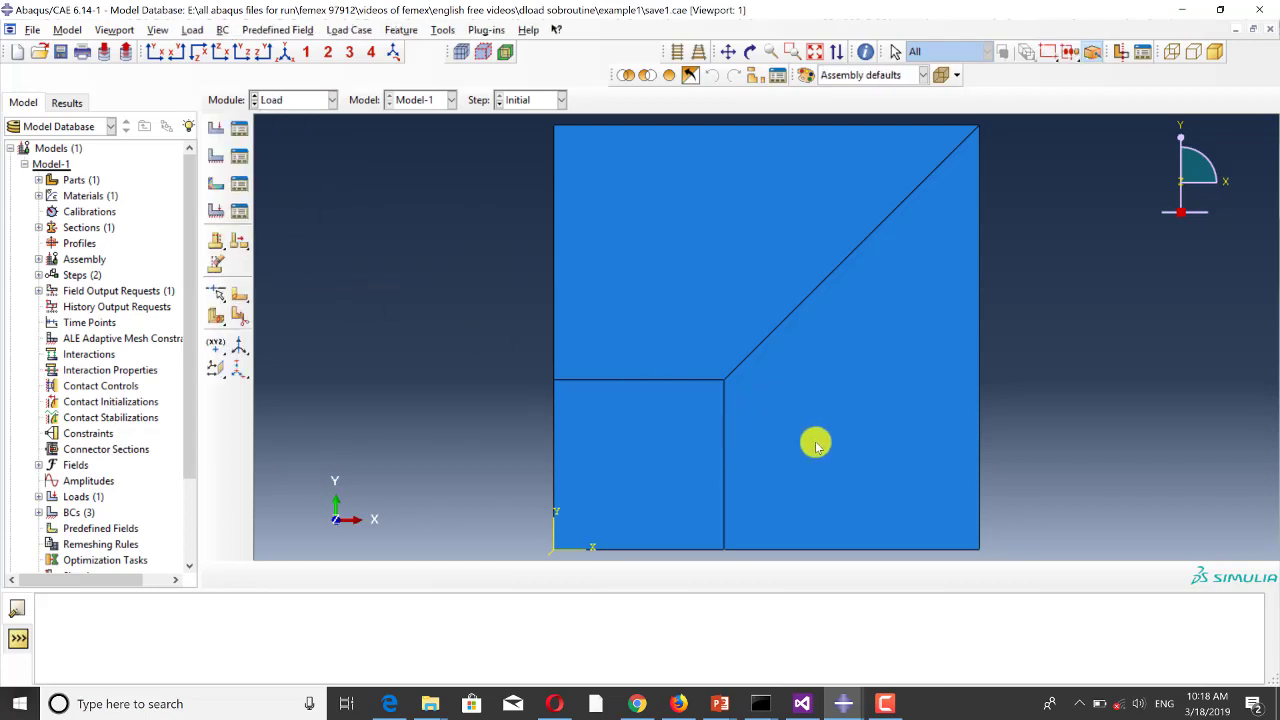
{"action": "left_click_drag", "start_coordinate": [793, 427], "coordinate": [557, 149], "text": "ctrl+alt"}
{"action": "left_click", "coordinate": [531, 100]}
{"action": "left_click", "coordinate": [531, 134]}
{"action": "left_click_drag", "start_coordinate": [477, 260], "coordinate": [449, 243], "text": "ctrl+alt"}
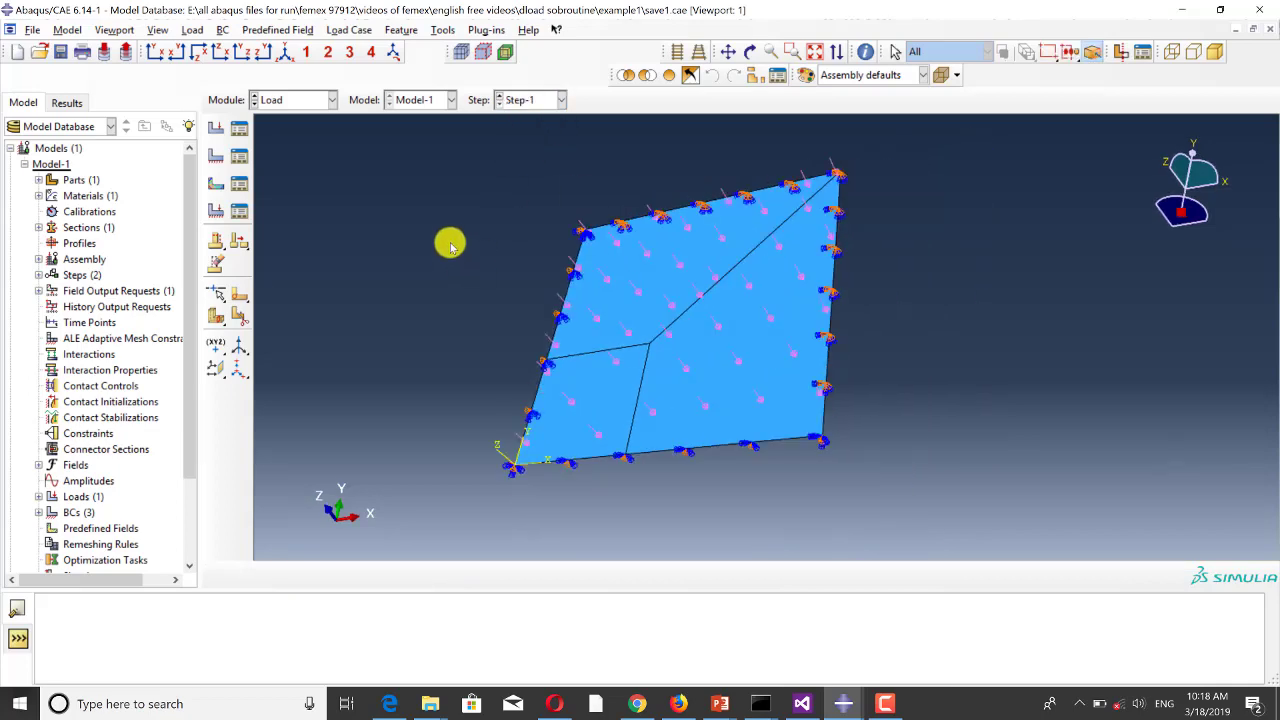
Step: Open the pressure load Load-1 for editing, review its User-defined distribution and magnitude, and accept it without changes
{"action": "left_click", "coordinate": [240, 128]}
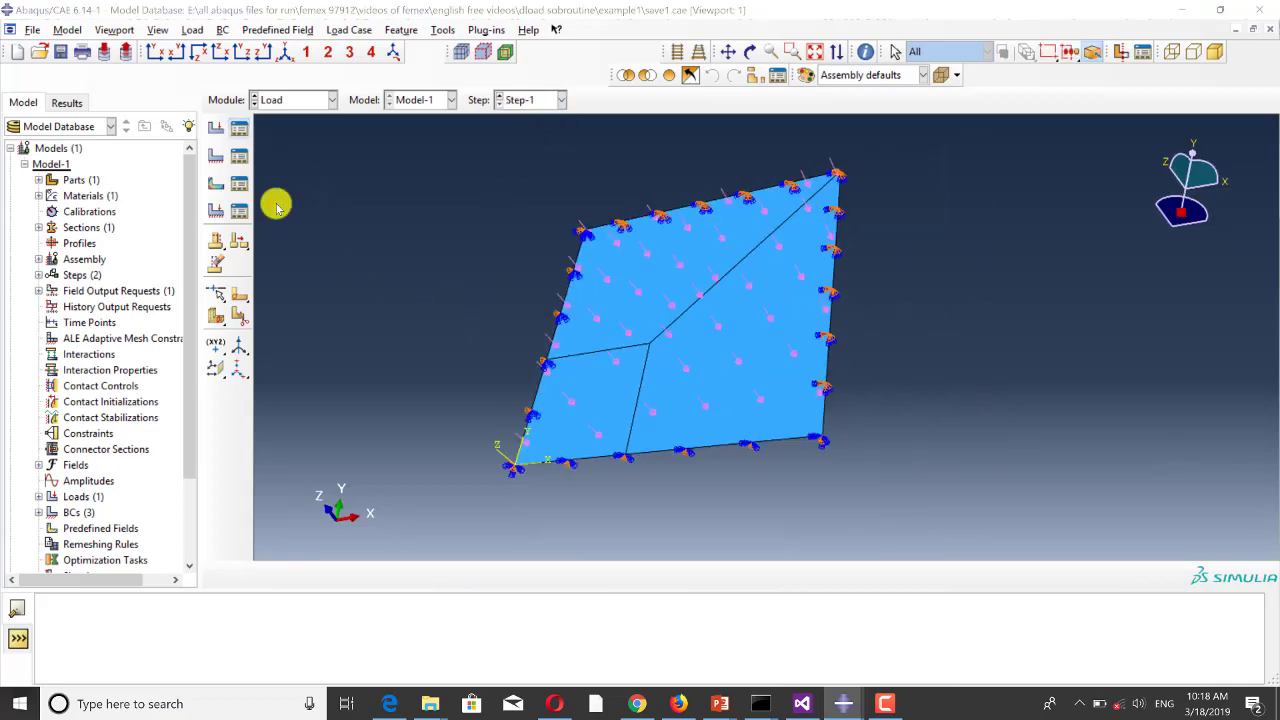
{"action": "left_click", "coordinate": [505, 223]}
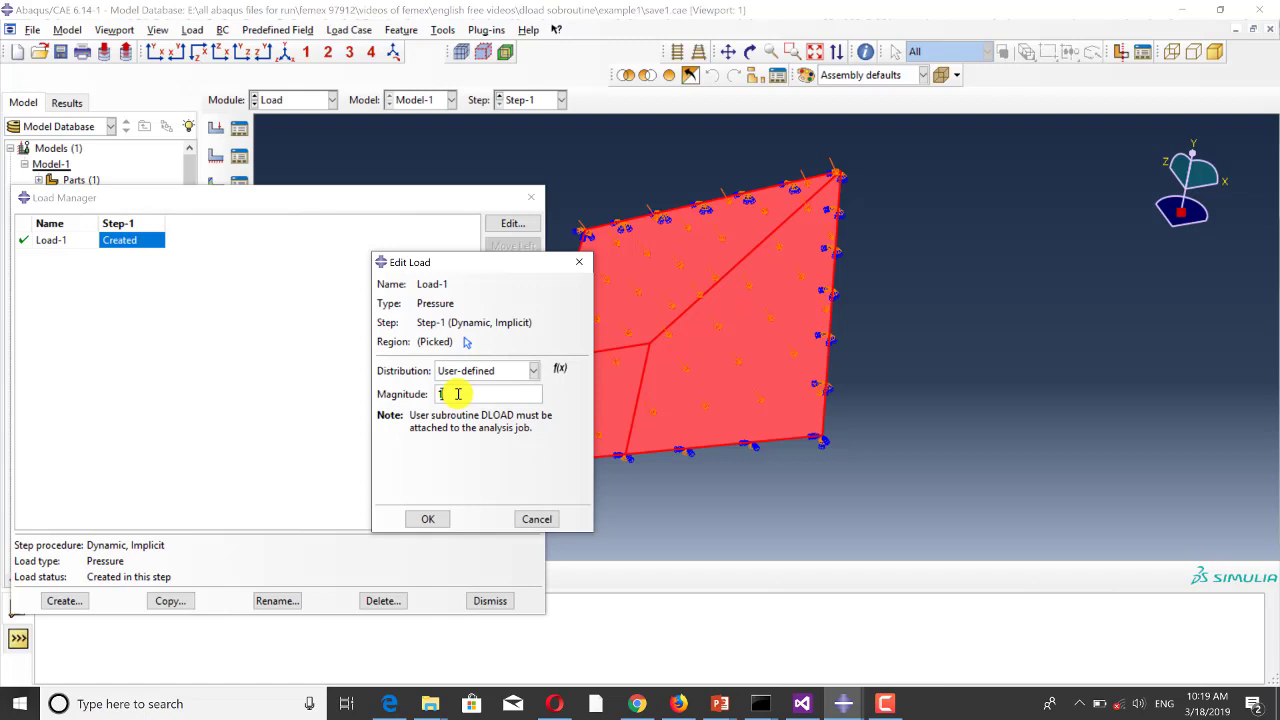
{"action": "left_click_drag", "start_coordinate": [456, 393], "coordinate": [427, 398]}
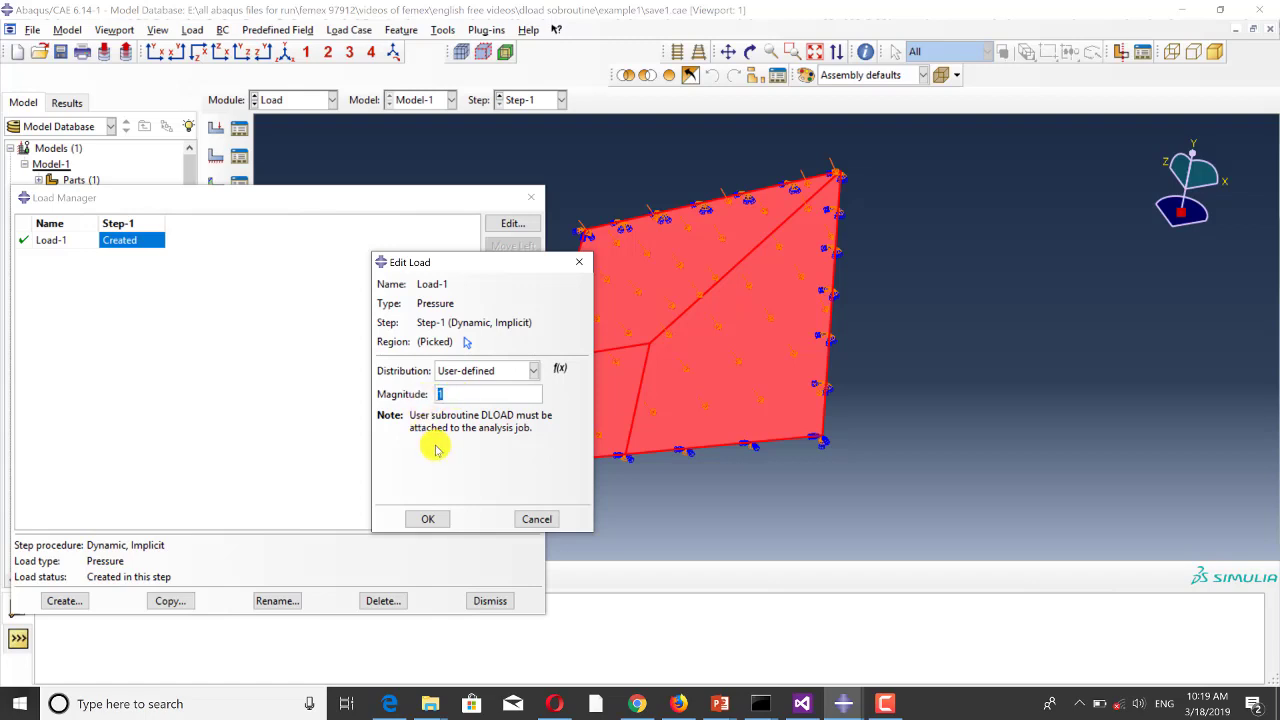
{"action": "left_click", "coordinate": [428, 518]}
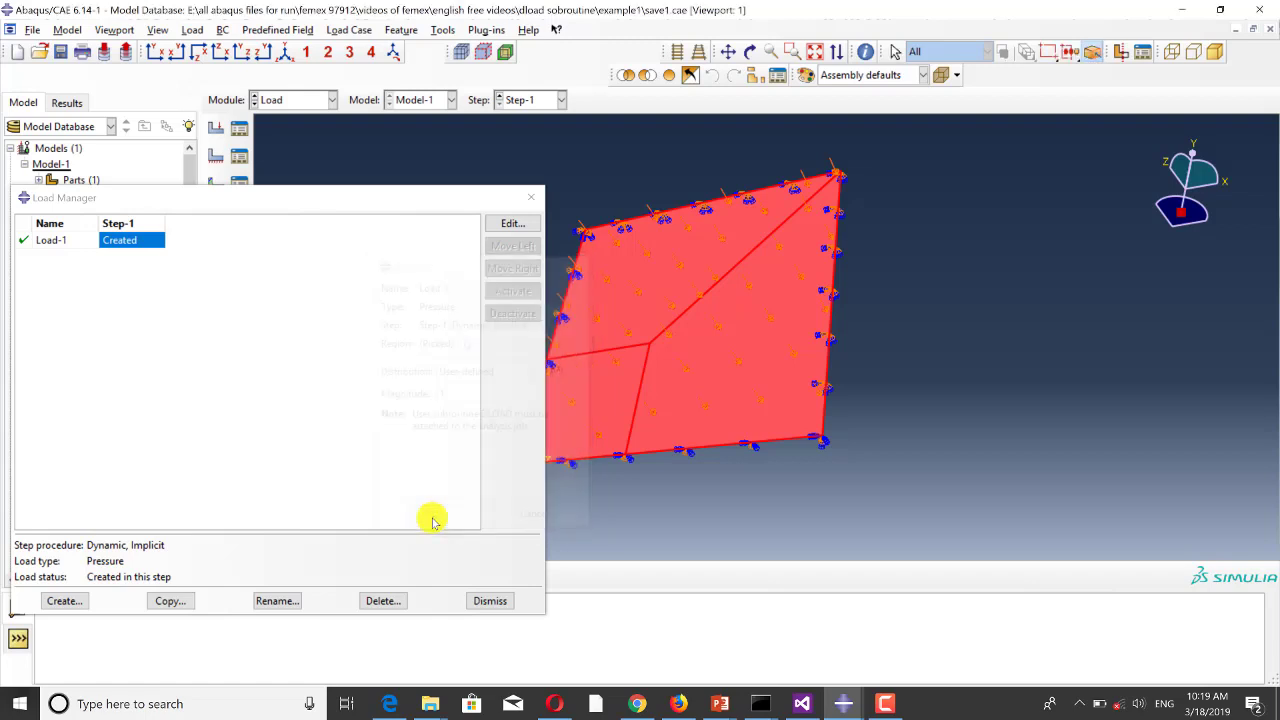
Step: In the Mesh module, examine the plate assembly's mesh, including the refined corner region
{"action": "left_click", "coordinate": [288, 100]}
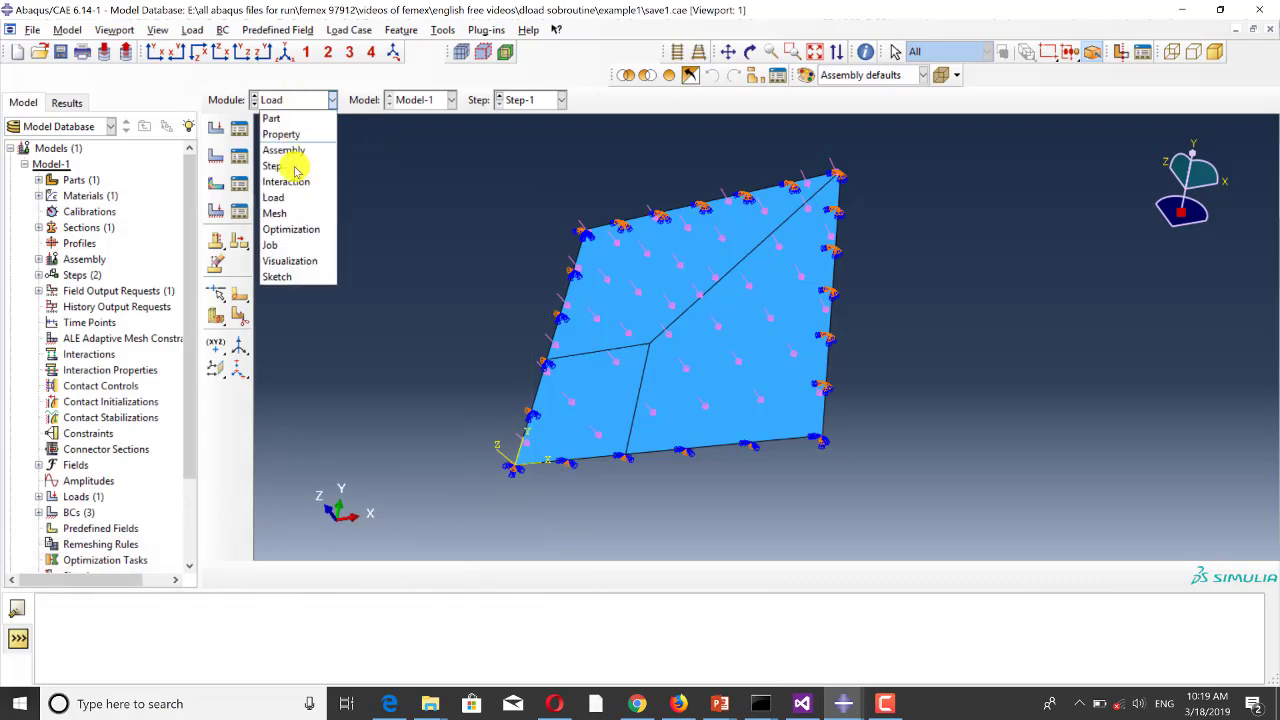
{"action": "left_click", "coordinate": [296, 213]}
{"action": "left_click_drag", "start_coordinate": [357, 331], "coordinate": [677, 343], "text": "ctrl+alt"}
{"action": "scroll", "coordinate": [526, 340], "scroll_direction": "down", "scroll_amount": 5}
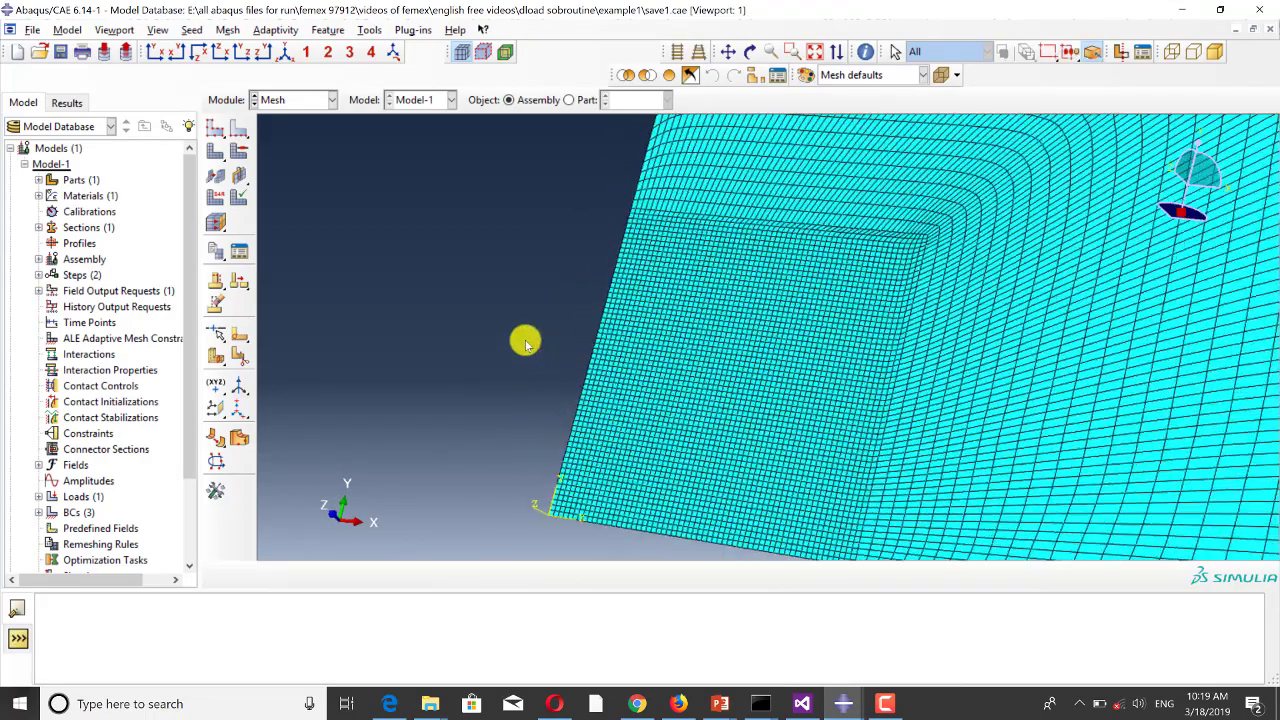
{"action": "scroll", "coordinate": [470, 337], "scroll_direction": "up", "scroll_amount": 3}
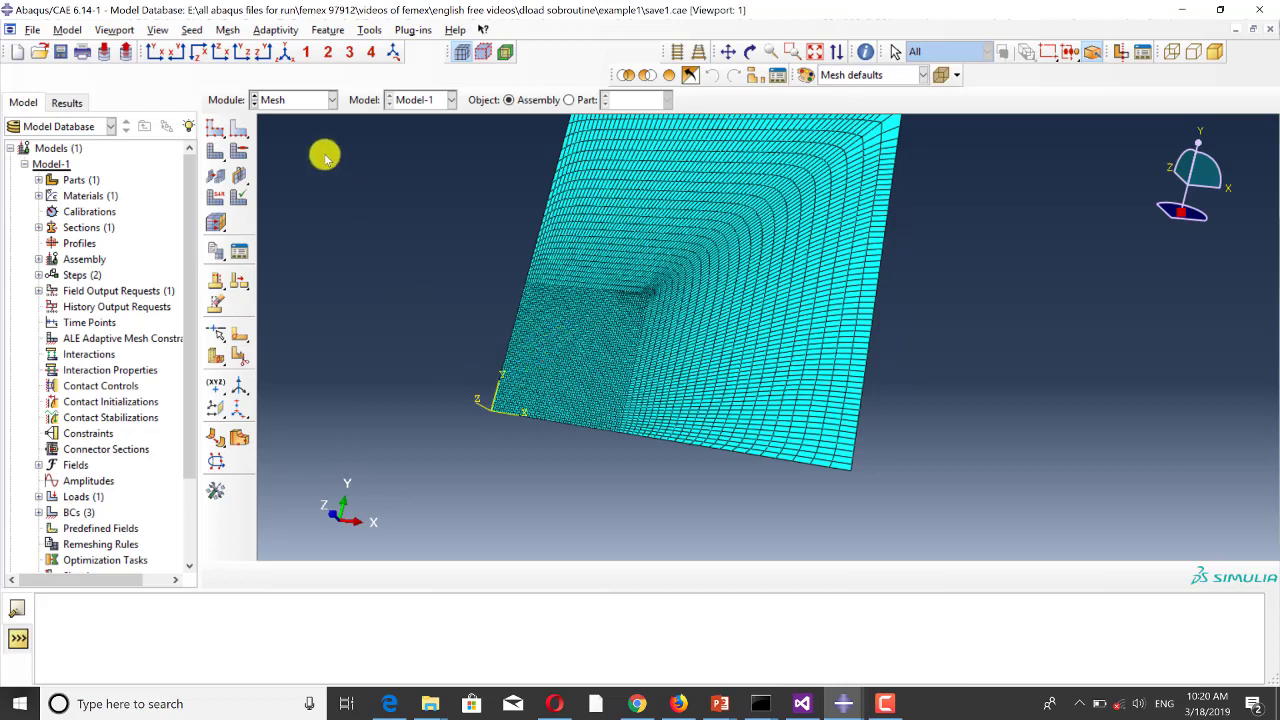
Step: In the Job module, open the results of Job-1 through the Job Manager
{"action": "left_click", "coordinate": [309, 100]}
{"action": "left_click", "coordinate": [300, 246]}
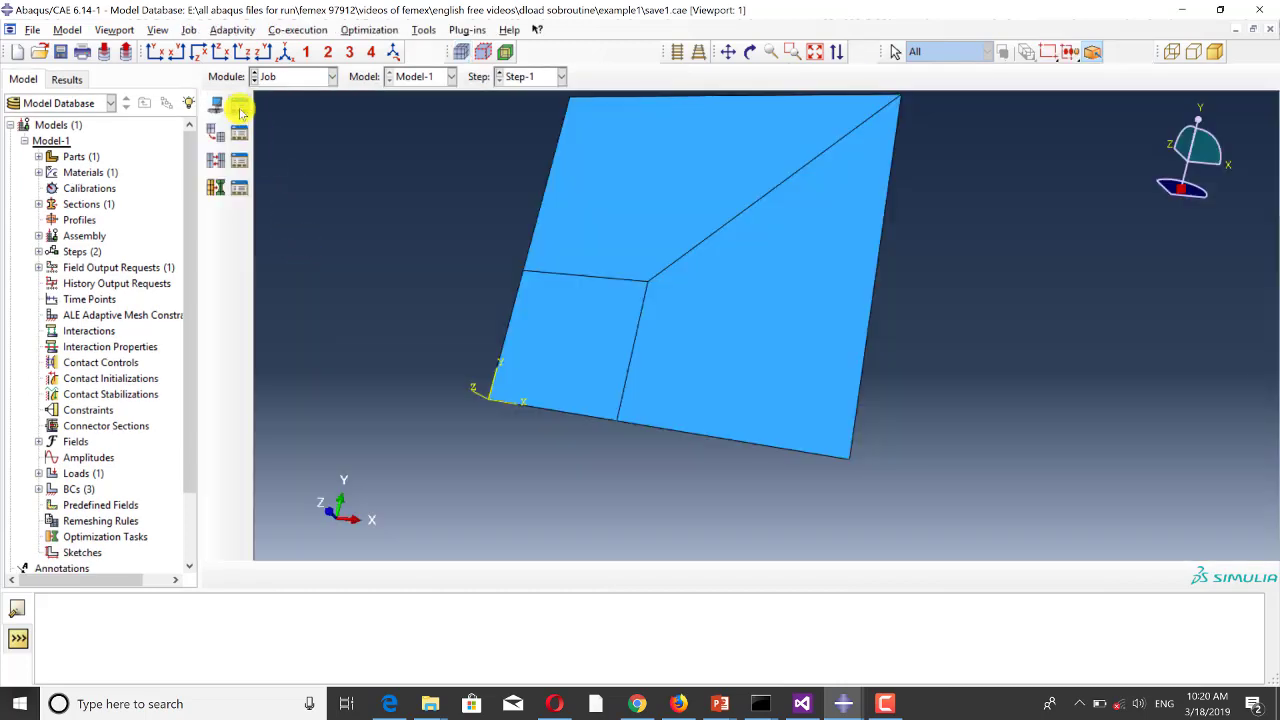
{"action": "left_click", "coordinate": [240, 108]}
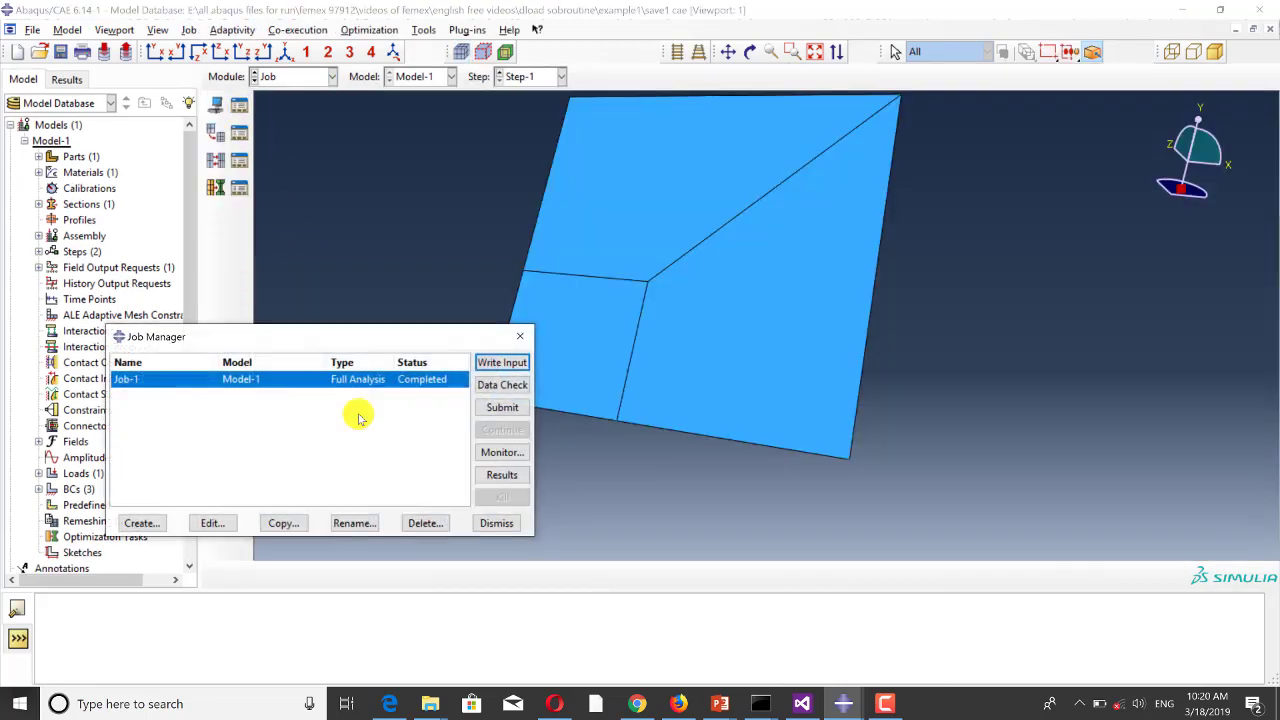
{"action": "left_click", "coordinate": [492, 476]}
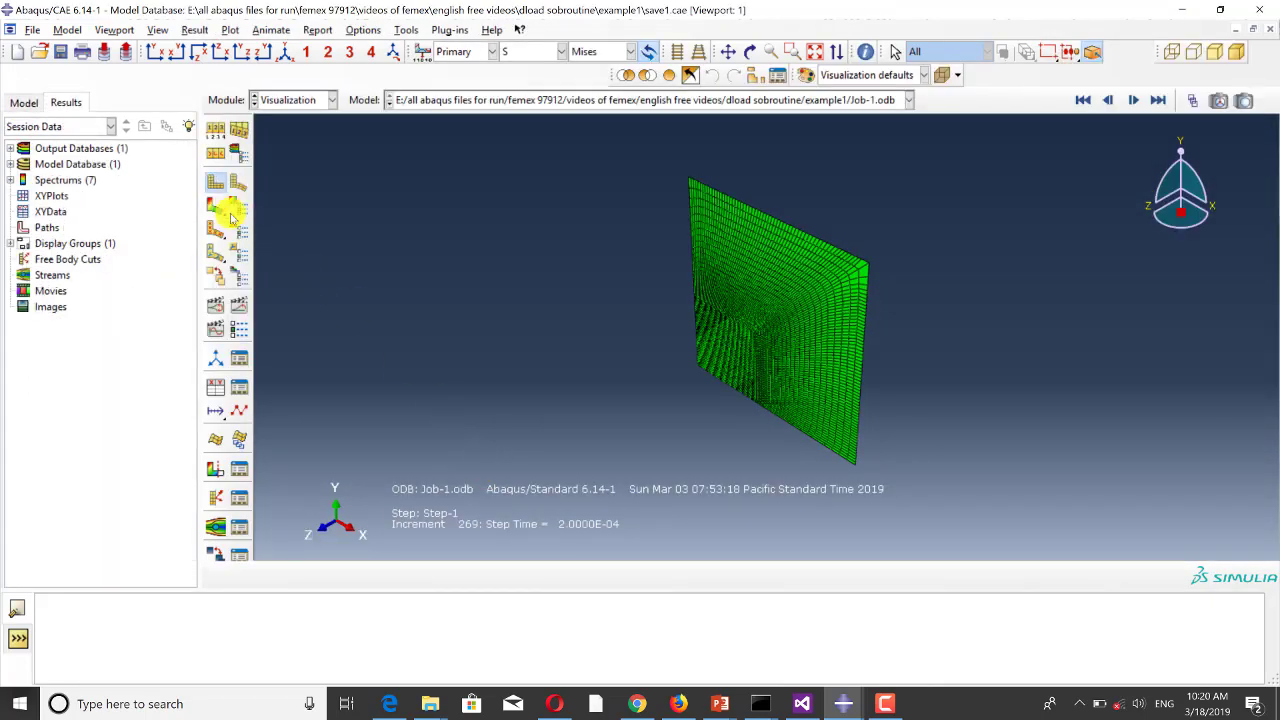
Step: Plot the Mises stress contours on the deformed plate and view the plate obliquely
{"action": "left_click", "coordinate": [216, 205]}
{"action": "left_click_drag", "start_coordinate": [783, 413], "coordinate": [757, 409]}
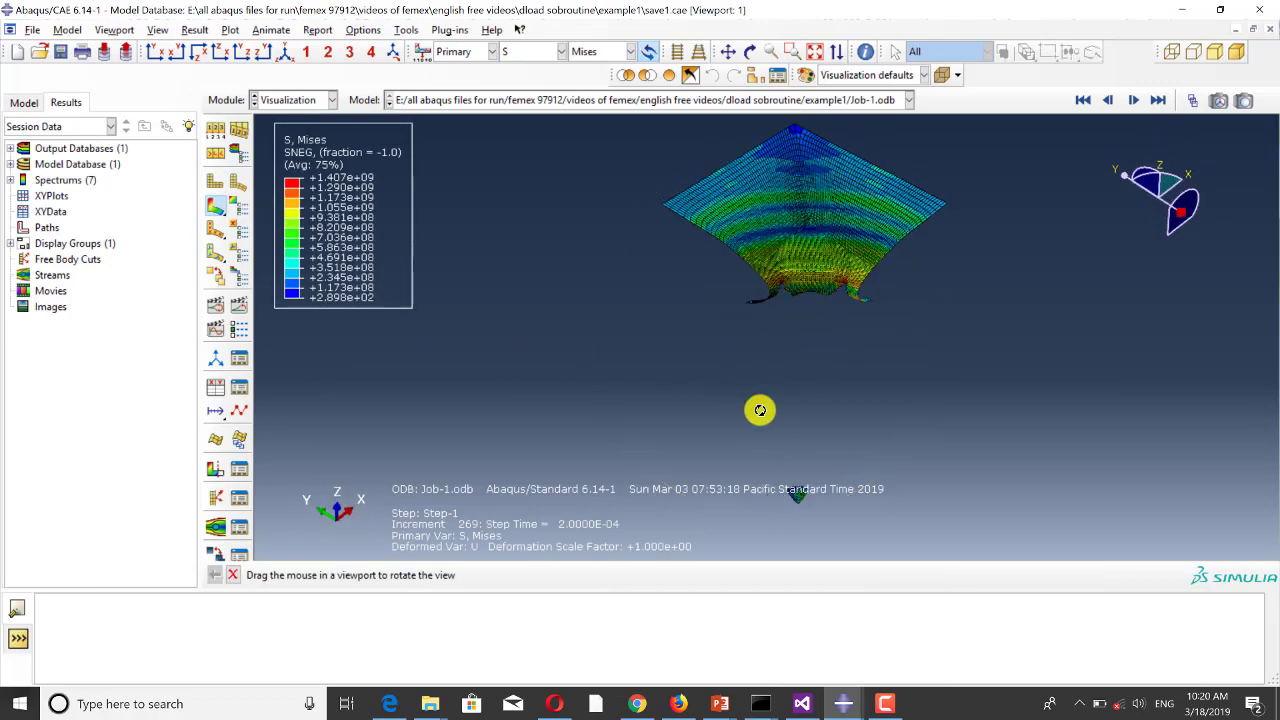
{"action": "scroll", "coordinate": [757, 249], "scroll_direction": "down", "scroll_amount": 5}
{"action": "scroll", "coordinate": [576, 287], "scroll_direction": "up", "scroll_amount": 5}
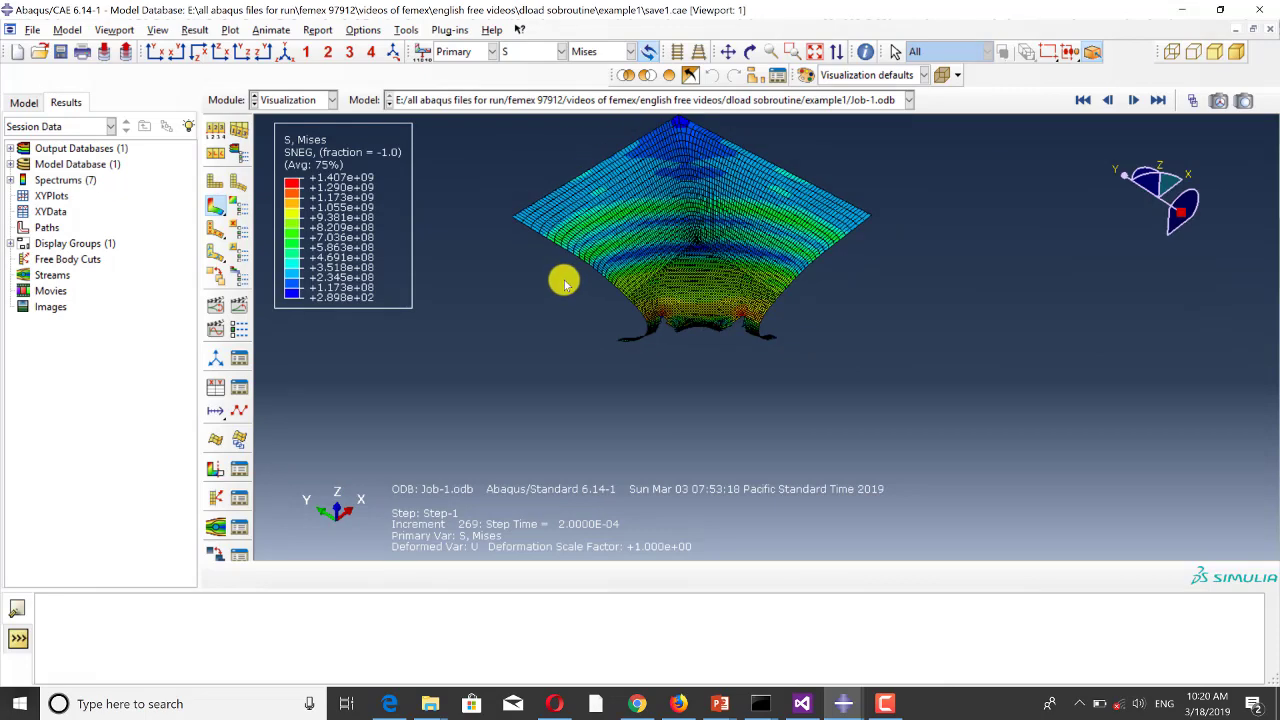
Step: Open the Frame Selector and set the Step-1 results back to frame 0
{"action": "left_click", "coordinate": [1192, 100]}
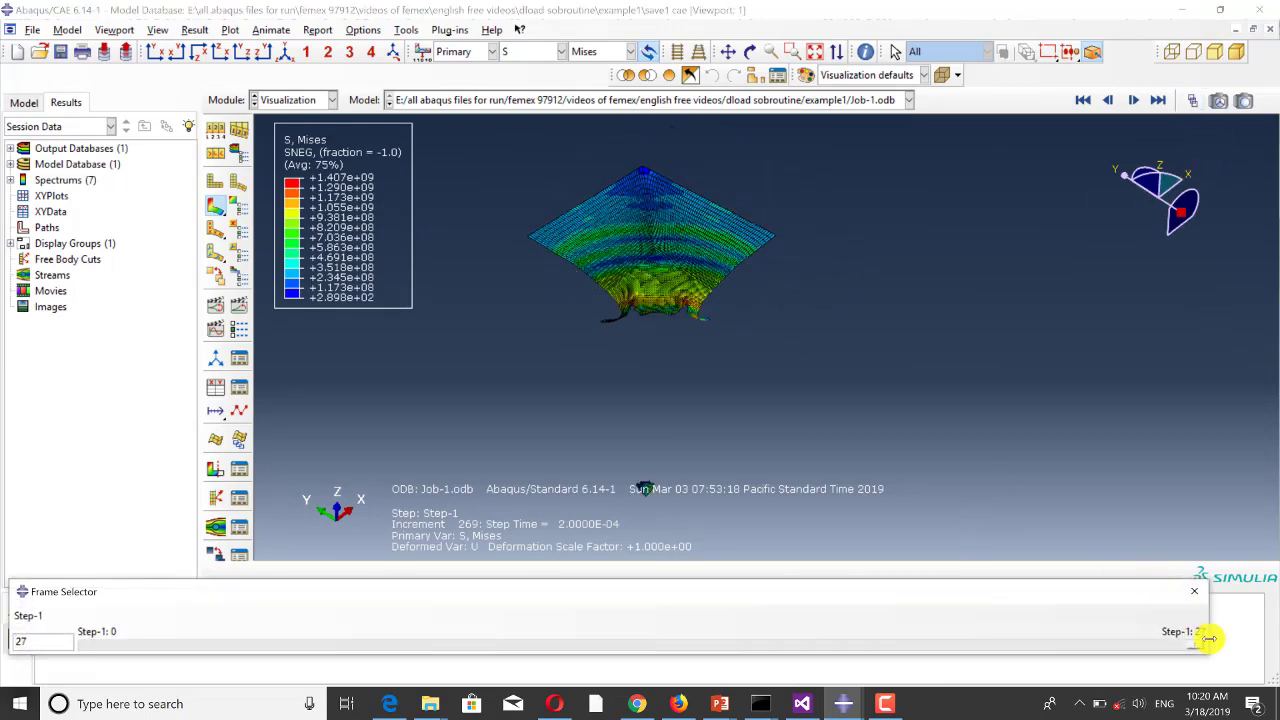
{"action": "left_click_drag", "start_coordinate": [1200, 643], "coordinate": [71, 586]}
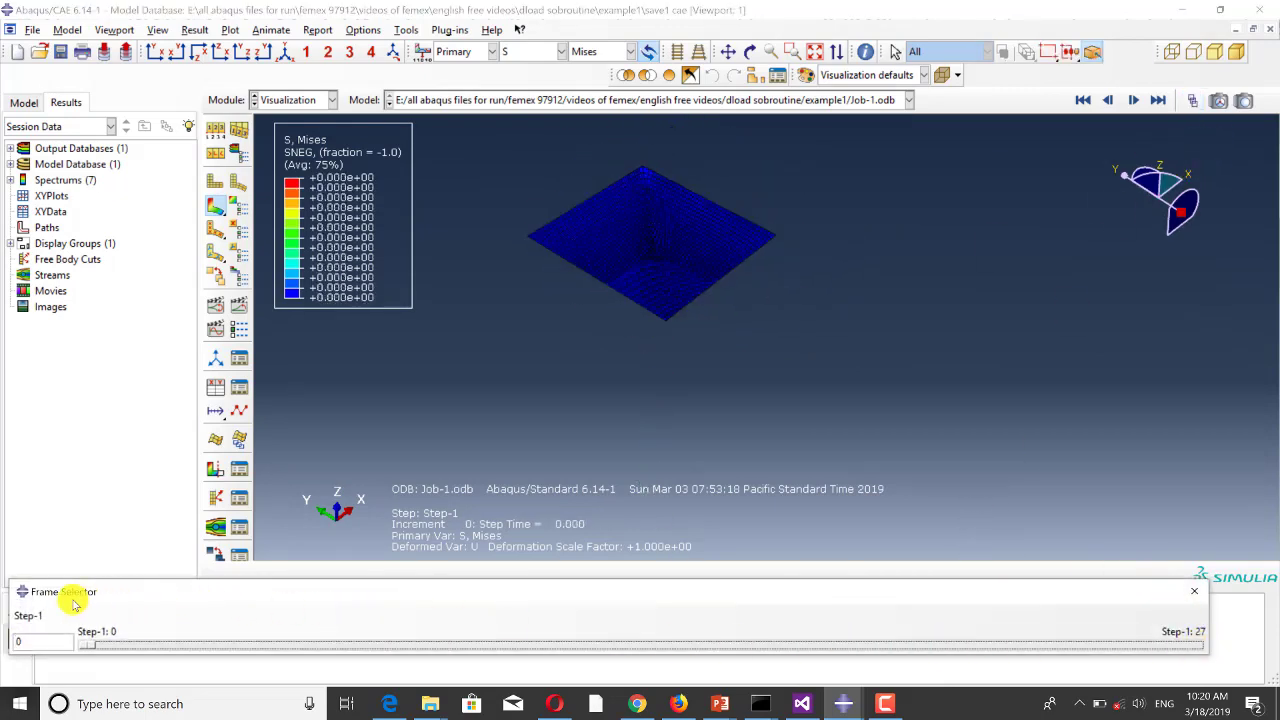
{"action": "scroll", "coordinate": [529, 329], "scroll_direction": "up", "scroll_amount": 1}
{"action": "scroll", "coordinate": [563, 309], "scroll_direction": "down", "scroll_amount": 4}
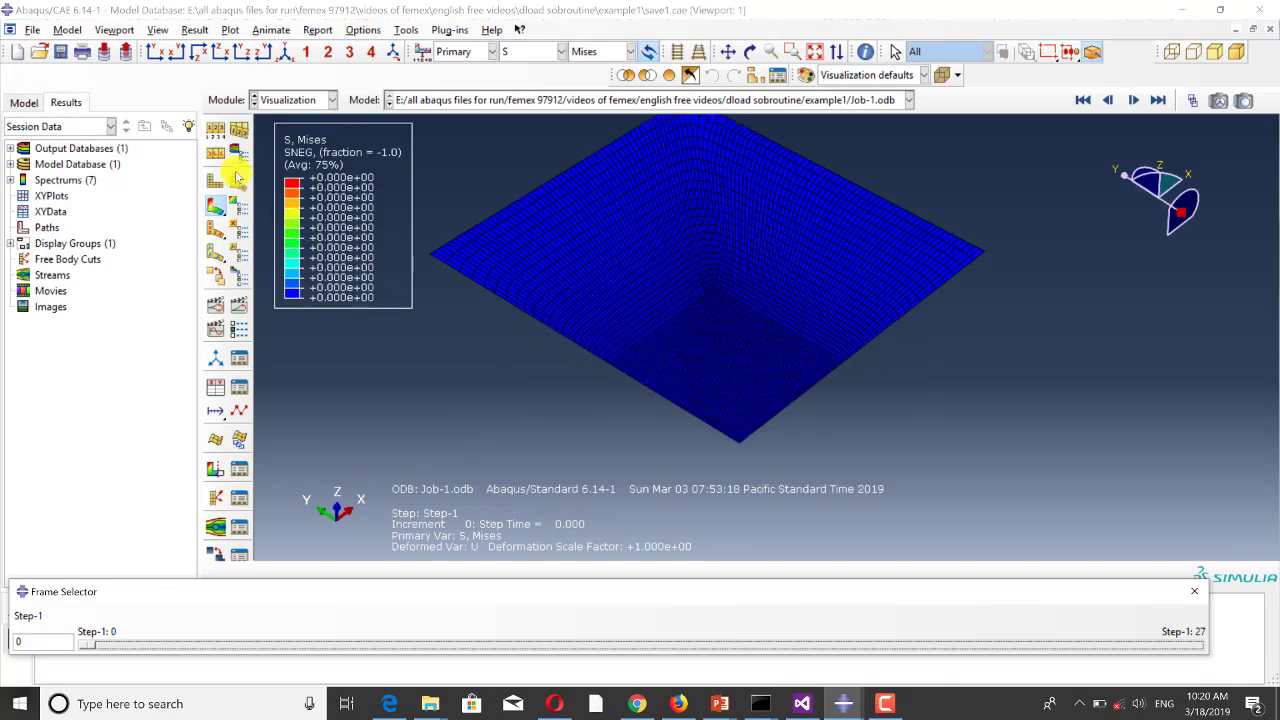
Step: Set the visible edges of the results plot to Free edges in the common plot options
{"action": "left_click", "coordinate": [215, 130]}
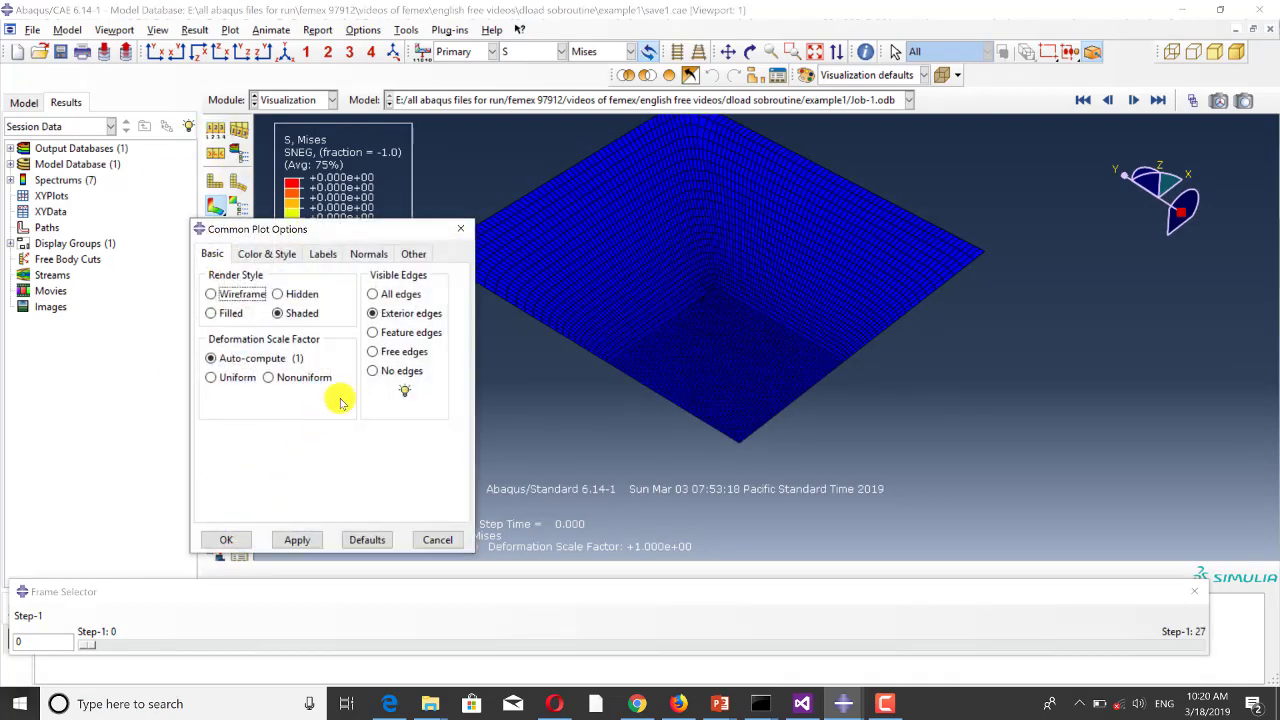
{"action": "left_click", "coordinate": [372, 351]}
{"action": "left_click", "coordinate": [298, 539]}
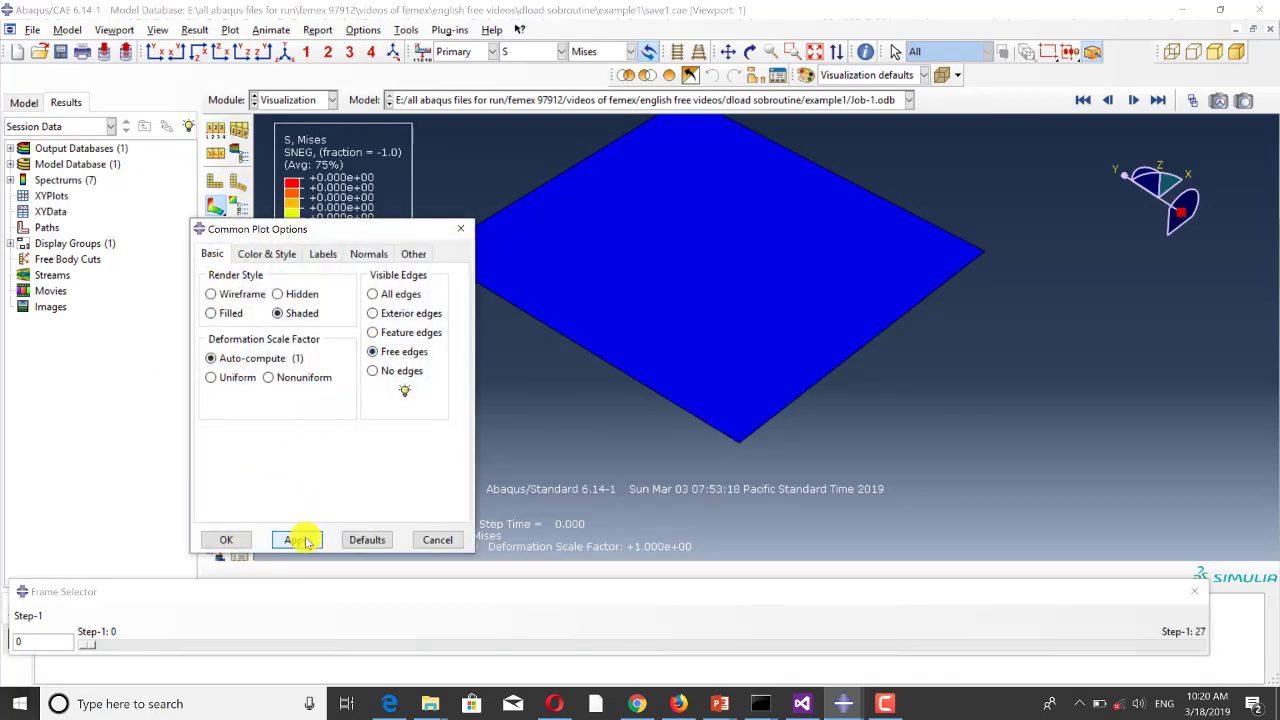
{"action": "left_click", "coordinate": [222, 539]}
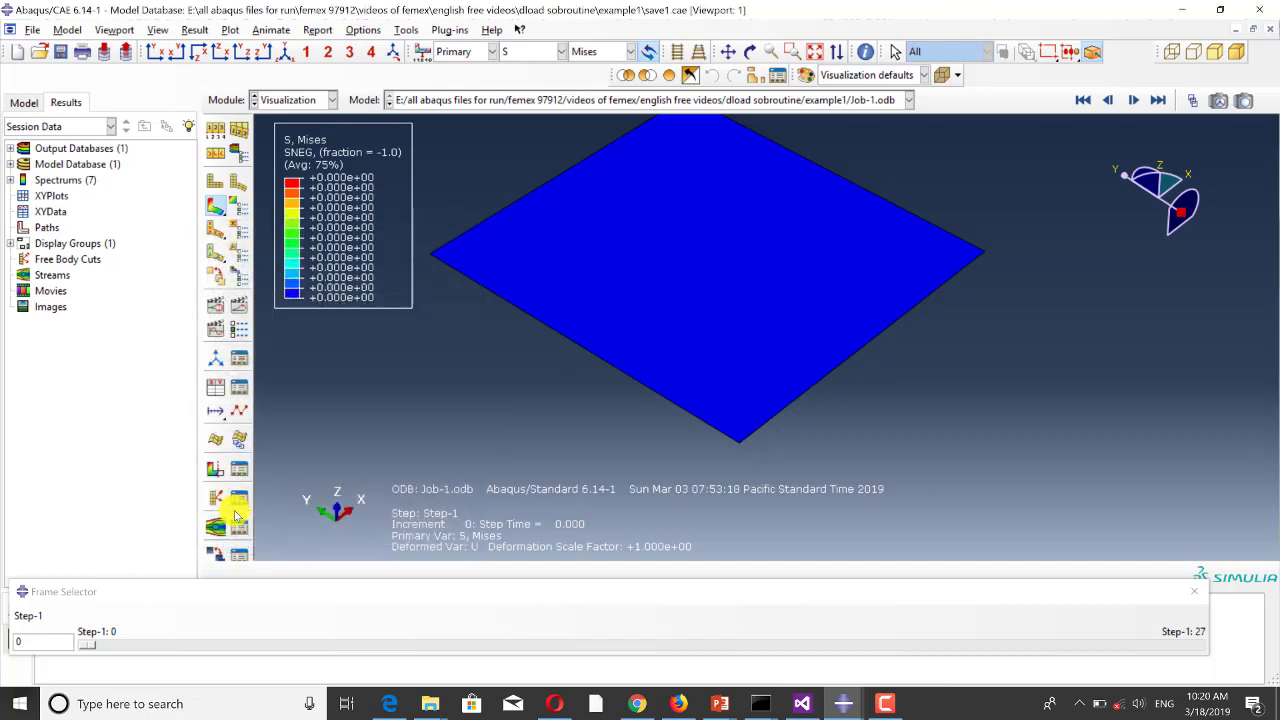
Step: Advance the Step-1 results to frame 4 and examine the stress in the bulging corner of the plate
{"action": "left_click", "coordinate": [92, 648]}
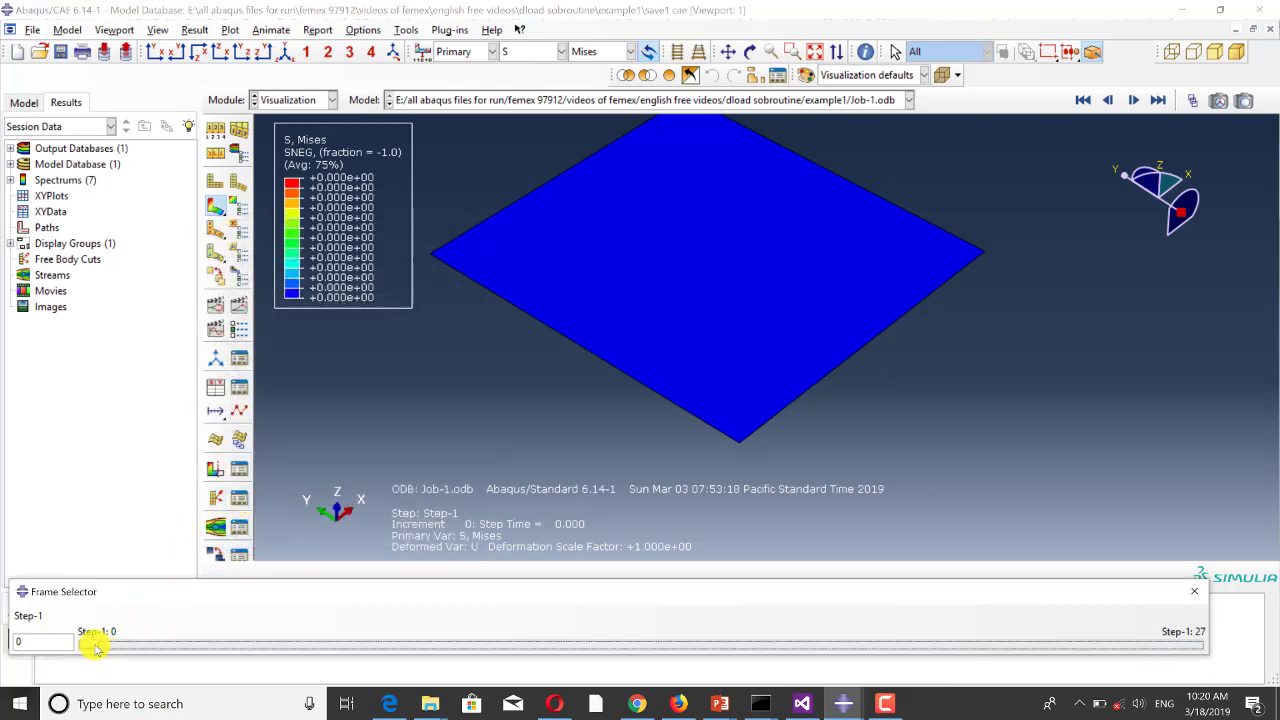
{"action": "left_click_drag", "start_coordinate": [100, 648], "coordinate": [271, 640]}
{"action": "scroll", "coordinate": [420, 400], "scroll_direction": "down", "scroll_amount": 5}
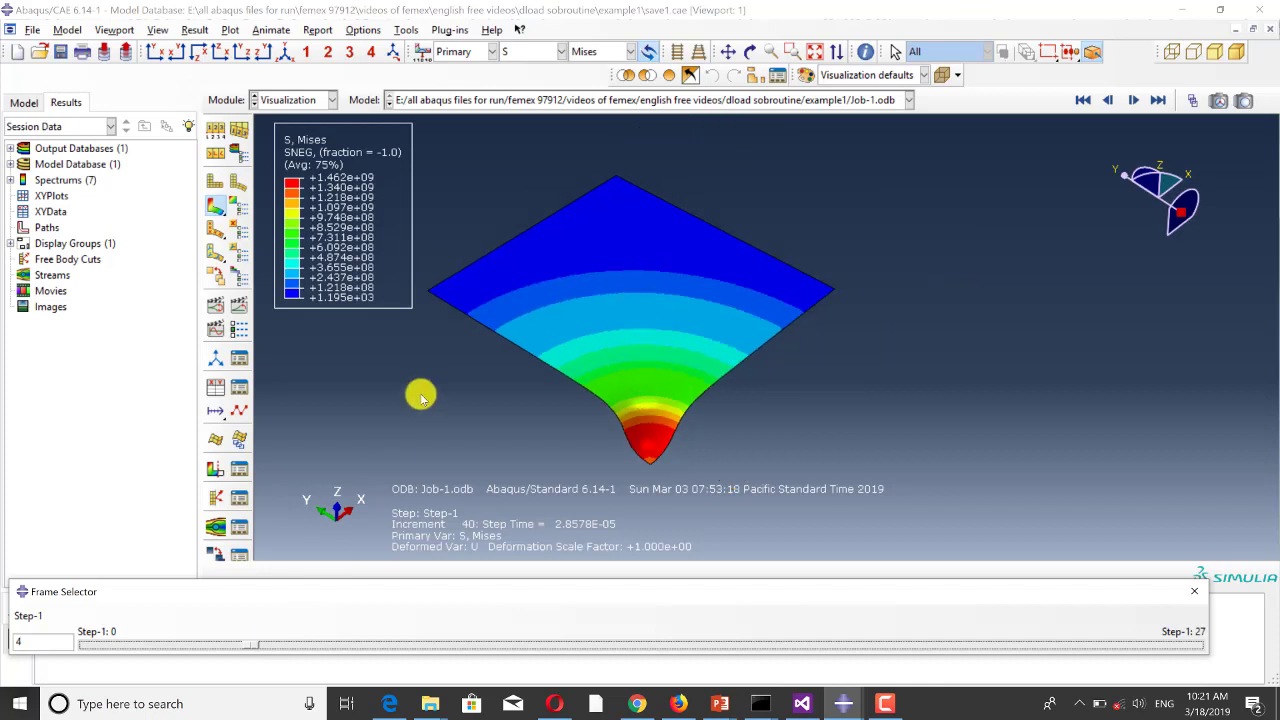
{"action": "scroll", "coordinate": [557, 430], "scroll_direction": "up", "scroll_amount": 5}
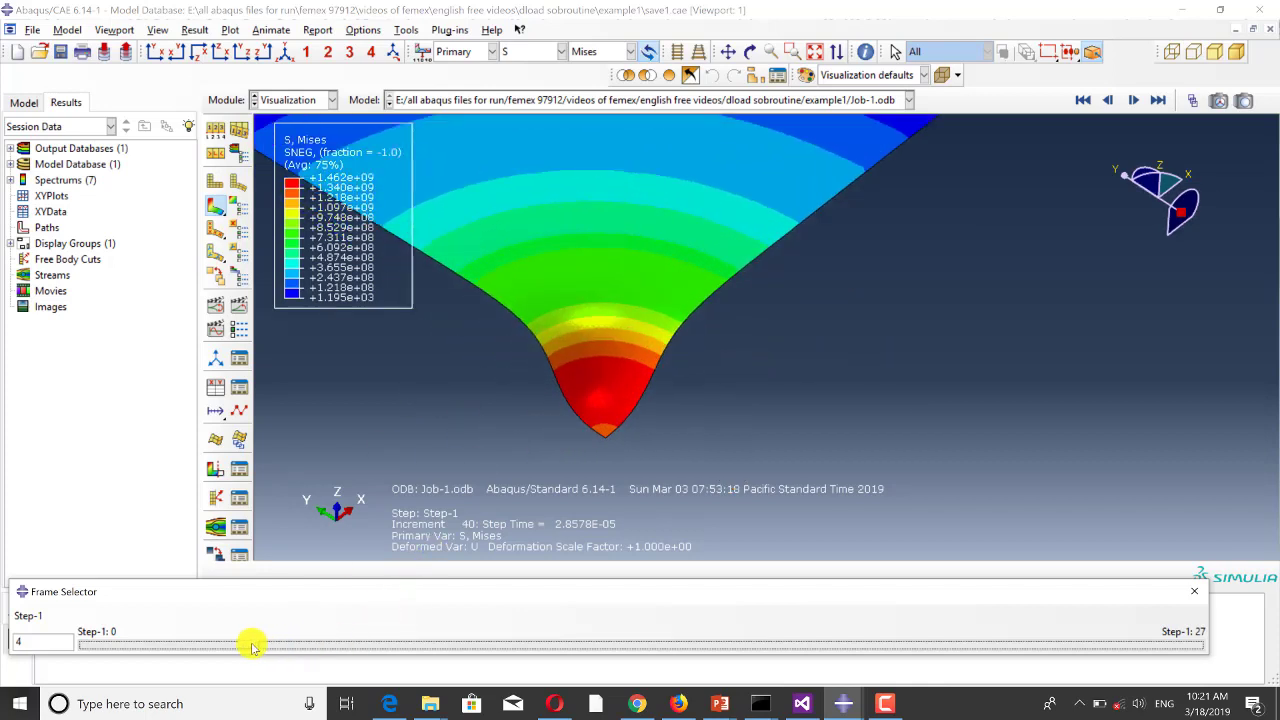
Step: Advance the Step-1 results to frame 5 and examine the torn corner of the plate up close
{"action": "left_click_drag", "start_coordinate": [271, 642], "coordinate": [288, 643]}
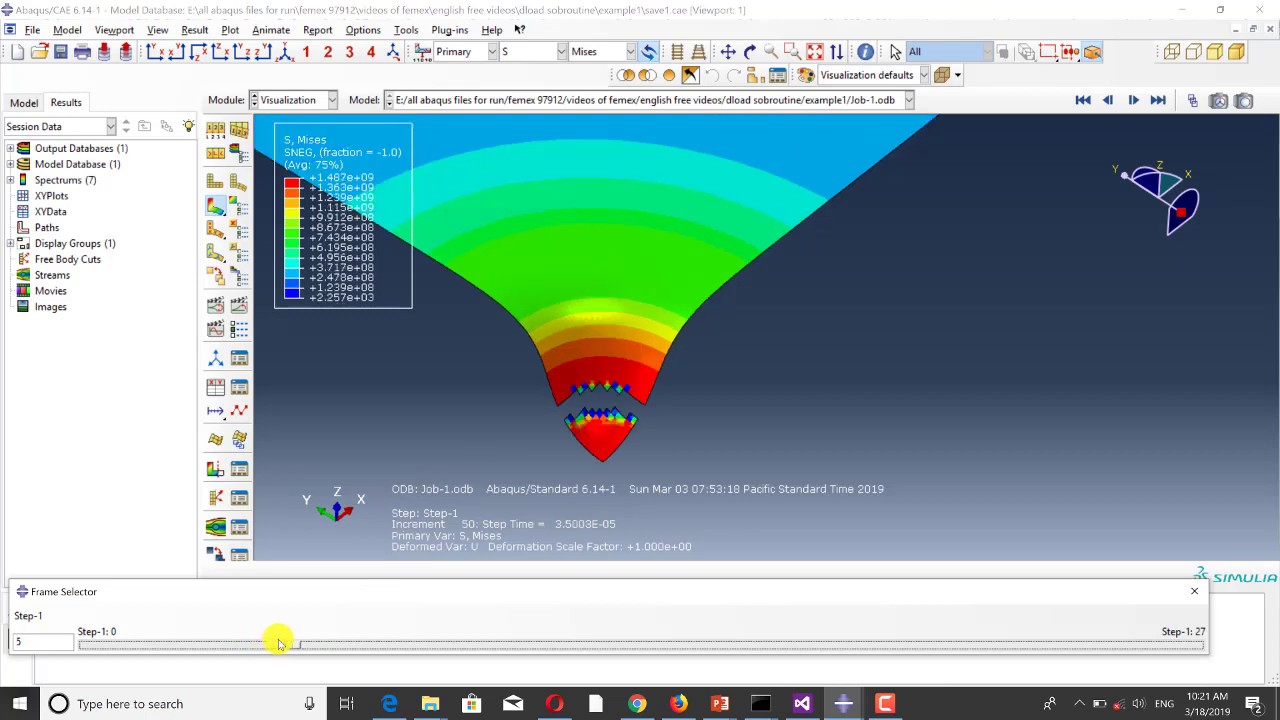
{"action": "scroll", "coordinate": [566, 415], "scroll_direction": "up", "scroll_amount": 2}
{"action": "scroll", "coordinate": [566, 415], "scroll_direction": "up", "scroll_amount": 1}
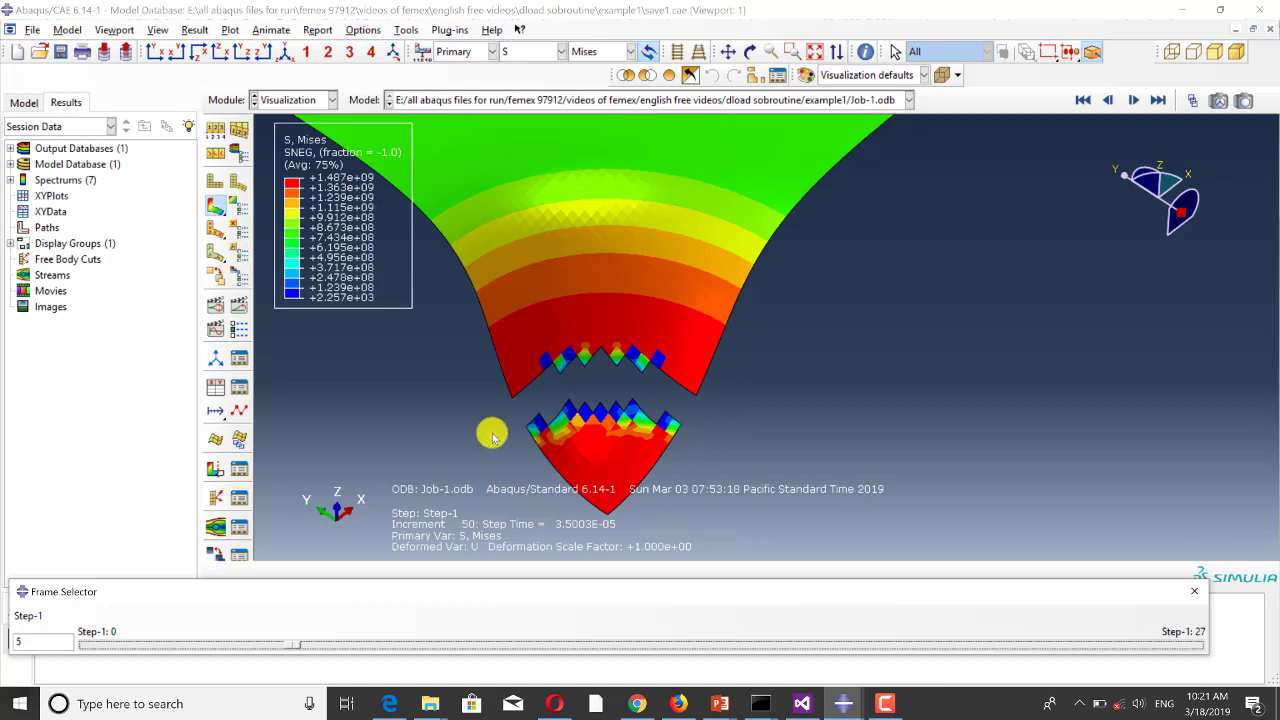
{"action": "scroll", "coordinate": [514, 417], "scroll_direction": "down", "scroll_amount": 3}
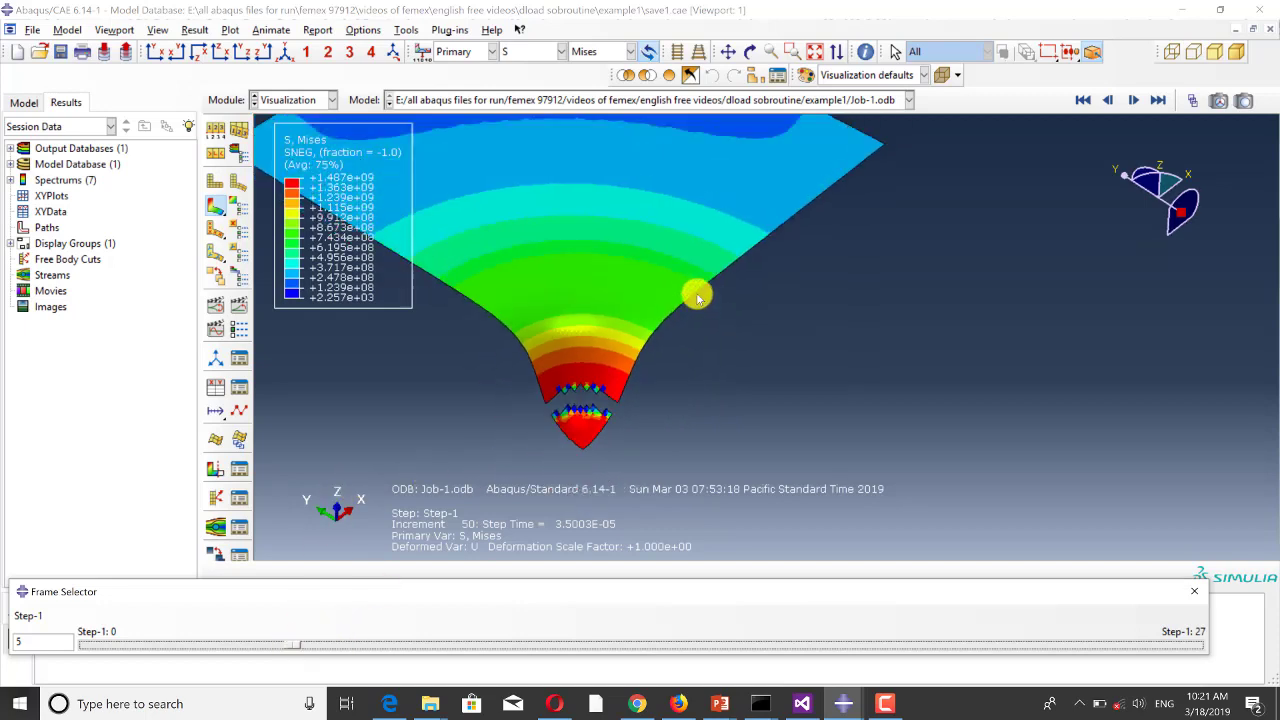
{"action": "scroll", "coordinate": [469, 409], "scroll_direction": "down", "scroll_amount": 3}
Step: Advance the Step-1 results to frame 27 and examine the final stress distribution and the torn plate edges
{"action": "left_click_drag", "start_coordinate": [294, 644], "coordinate": [1270, 596]}
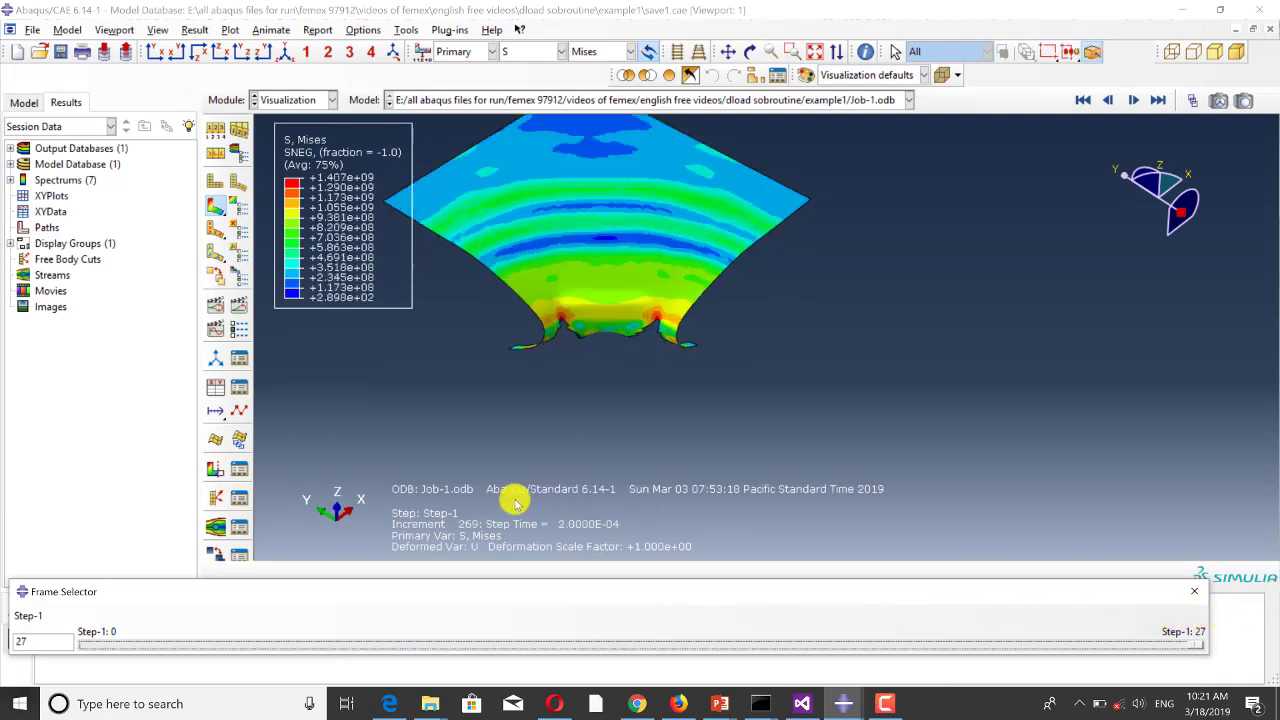
{"action": "scroll", "coordinate": [557, 423], "scroll_direction": "down", "scroll_amount": 2}
{"action": "scroll", "coordinate": [480, 363], "scroll_direction": "up", "scroll_amount": 3}
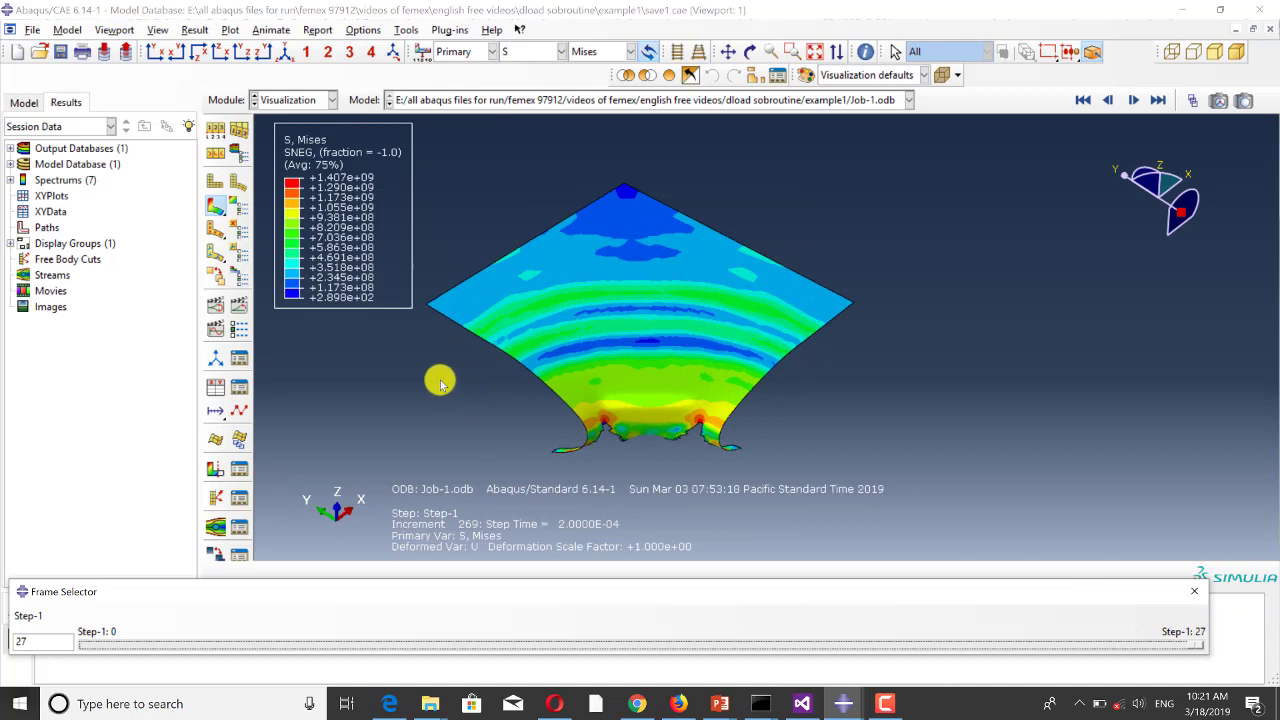
{"action": "scroll", "coordinate": [436, 373], "scroll_direction": "down", "scroll_amount": 3}
{"action": "scroll", "coordinate": [469, 394], "scroll_direction": "up", "scroll_amount": 3}
{"action": "scroll", "coordinate": [467, 396], "scroll_direction": "up", "scroll_amount": 2}
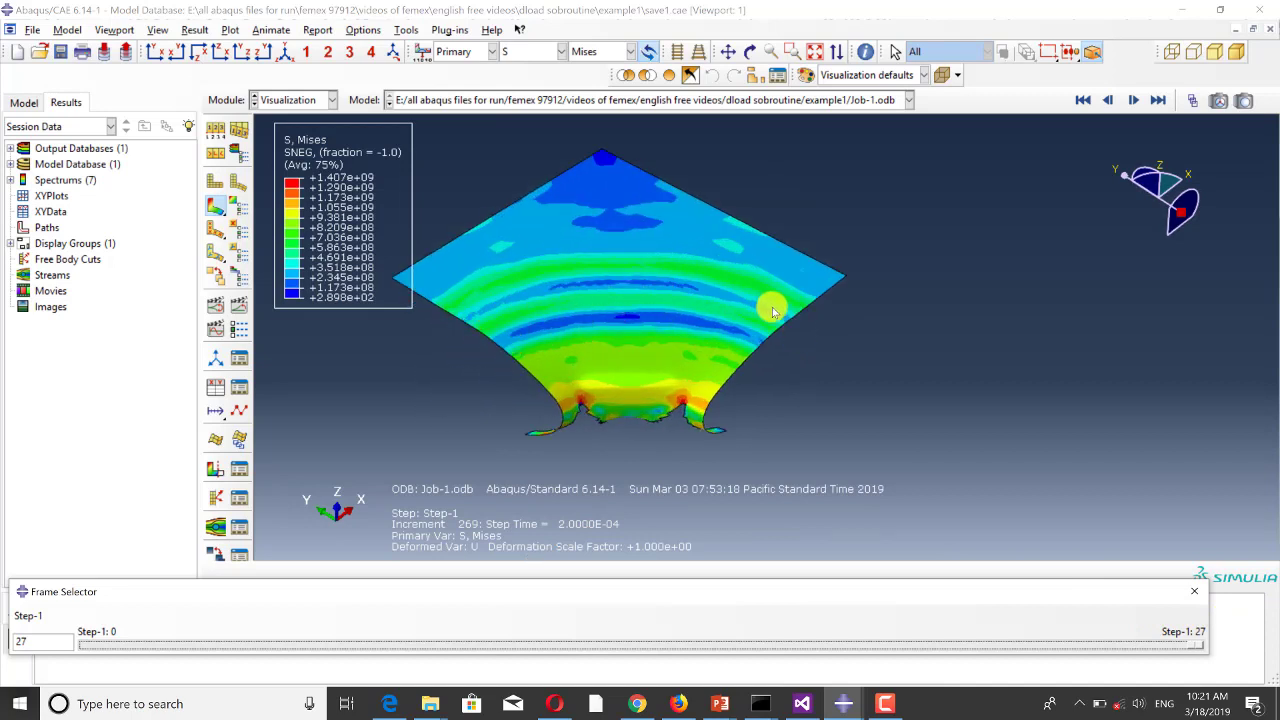
{"action": "scroll", "coordinate": [599, 228], "scroll_direction": "down", "scroll_amount": 3}
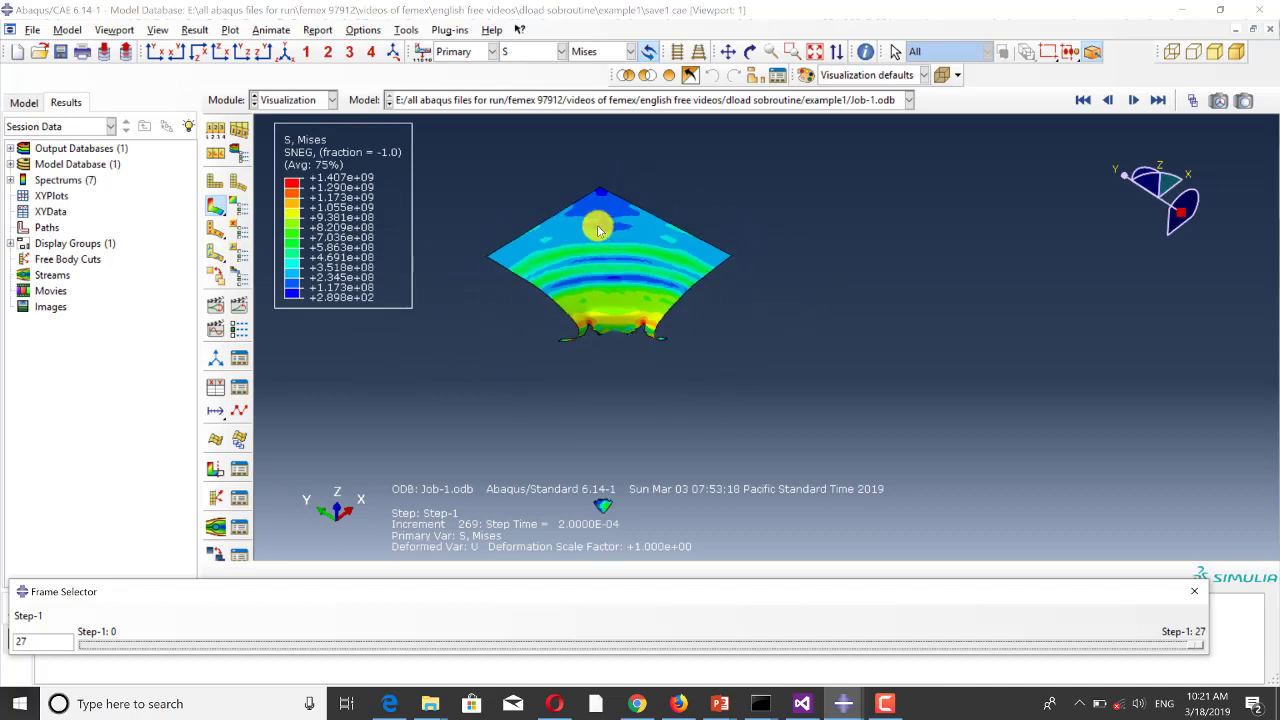
{"action": "scroll", "coordinate": [600, 277], "scroll_direction": "up", "scroll_amount": 3}
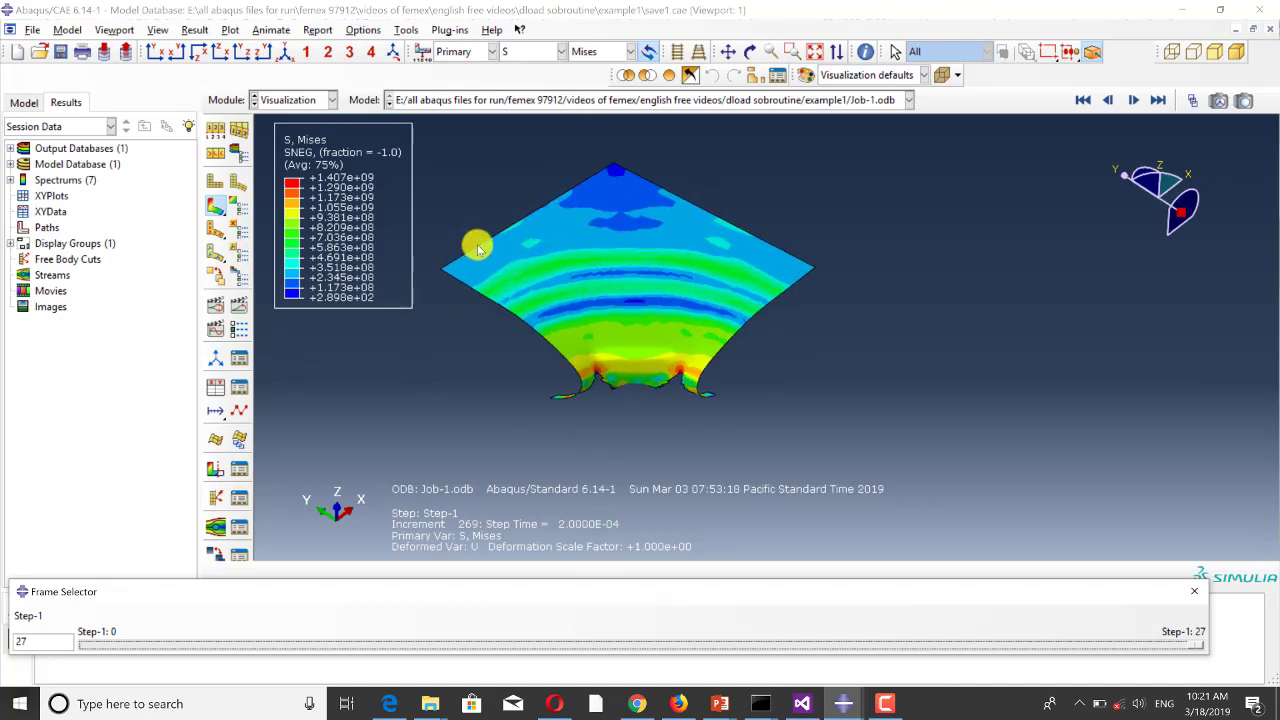
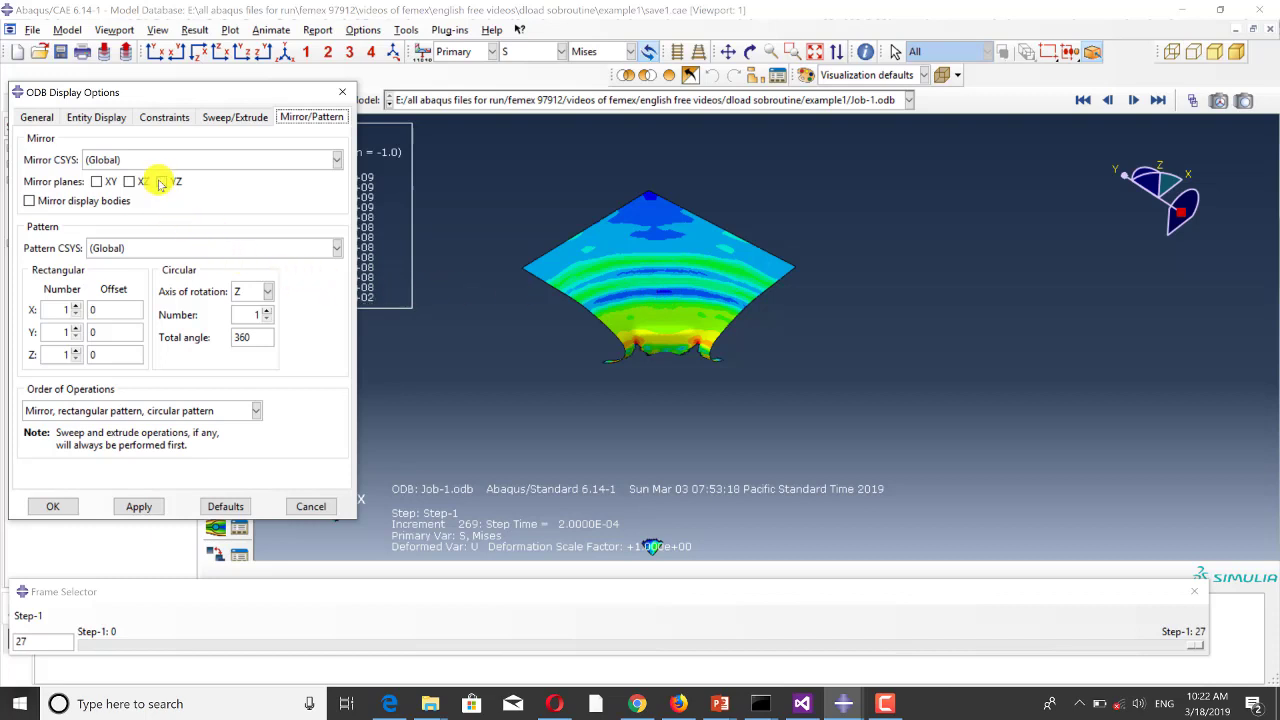
Step: Mirror the displayed results across the XZ and YZ planes to show the full plate, and set its visible edges to No edges
{"action": "left_click", "coordinate": [139, 506]}
{"action": "left_click", "coordinate": [344, 91]}
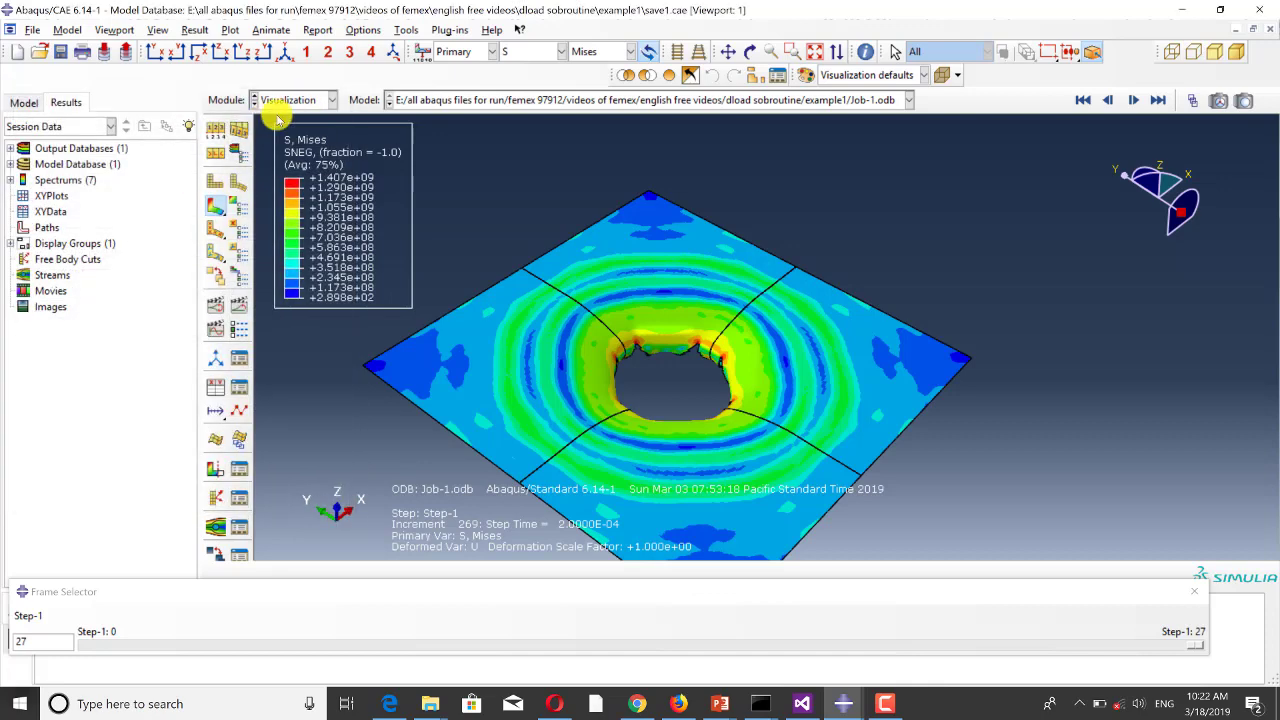
{"action": "left_click", "coordinate": [215, 131]}
{"action": "left_click", "coordinate": [376, 381]}
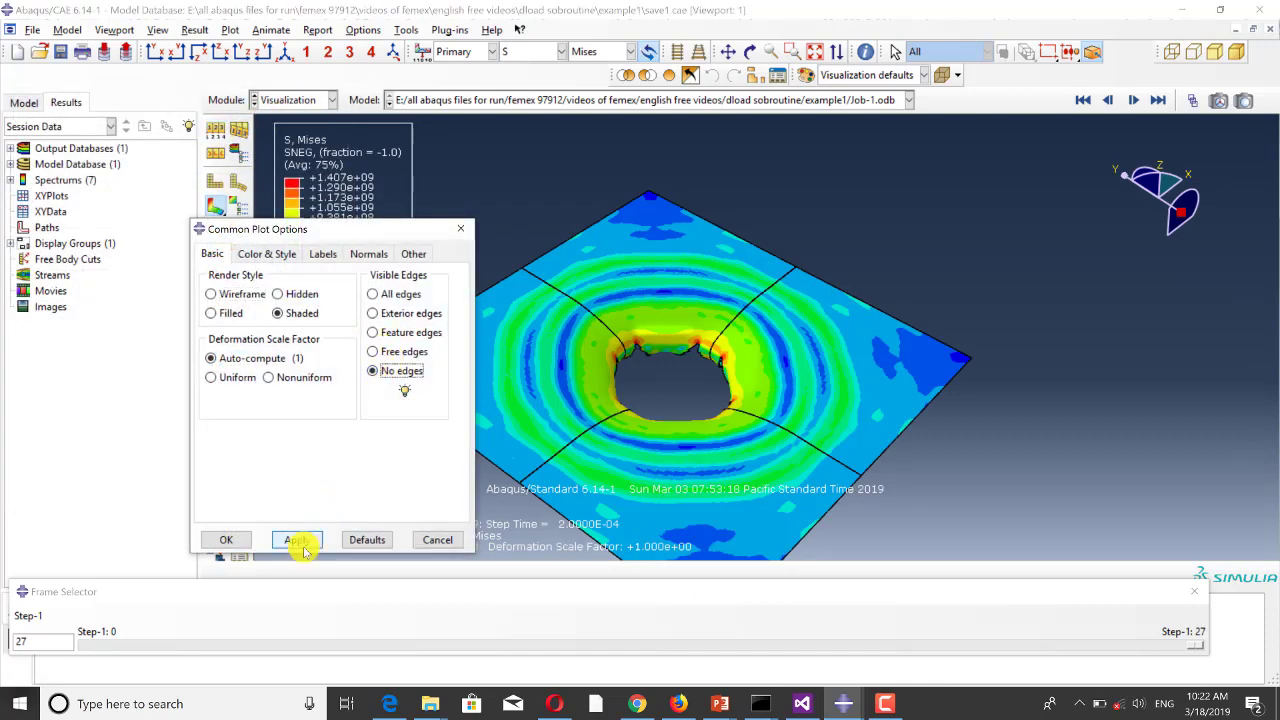
{"action": "left_click", "coordinate": [295, 540]}
{"action": "left_click", "coordinate": [225, 539]}
Step: View the full plate from its petalled side, return to frame 0, and run through the Step-1 frames to the last one
{"action": "left_click_drag", "start_coordinate": [598, 299], "coordinate": [706, 309], "text": "ctrl+alt"}
{"action": "left_click_drag", "start_coordinate": [788, 206], "coordinate": [807, 232], "text": "ctrl+alt"}
{"action": "left_click_drag", "start_coordinate": [827, 286], "coordinate": [643, 214], "text": "ctrl+alt"}
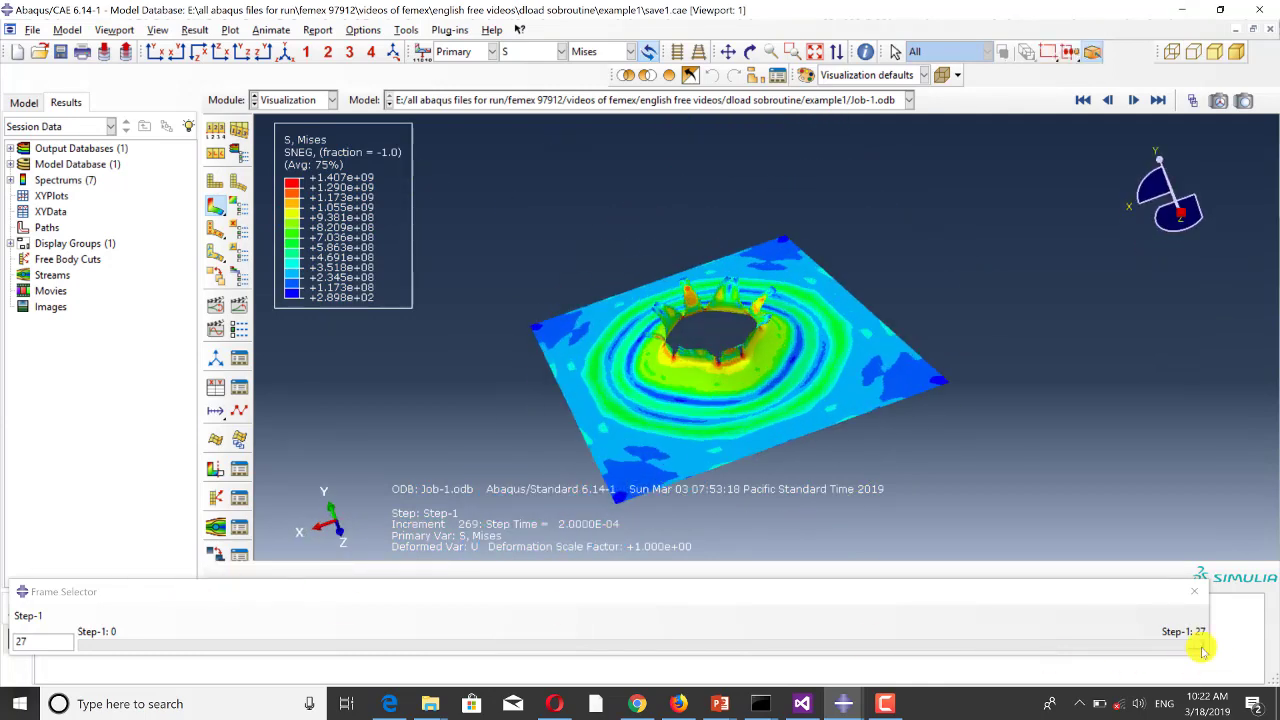
{"action": "left_click_drag", "start_coordinate": [1195, 645], "coordinate": [14, 683]}
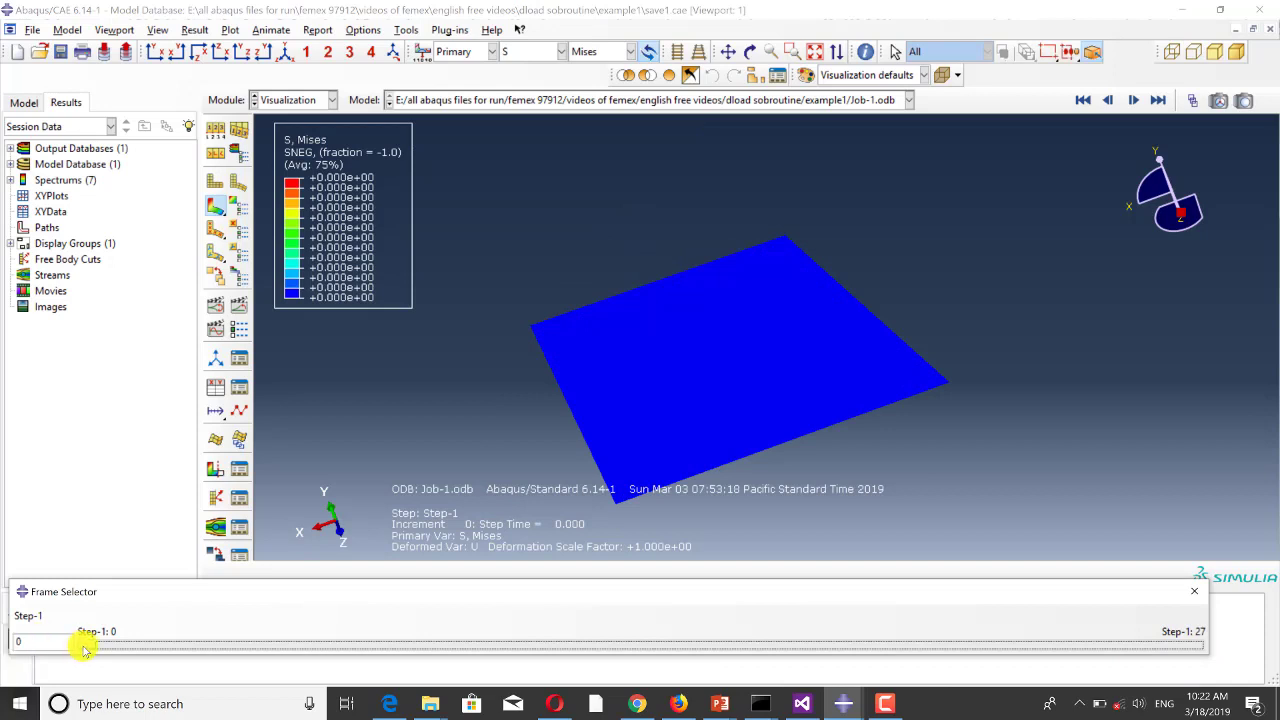
{"action": "left_click_drag", "start_coordinate": [108, 647], "coordinate": [1276, 615]}
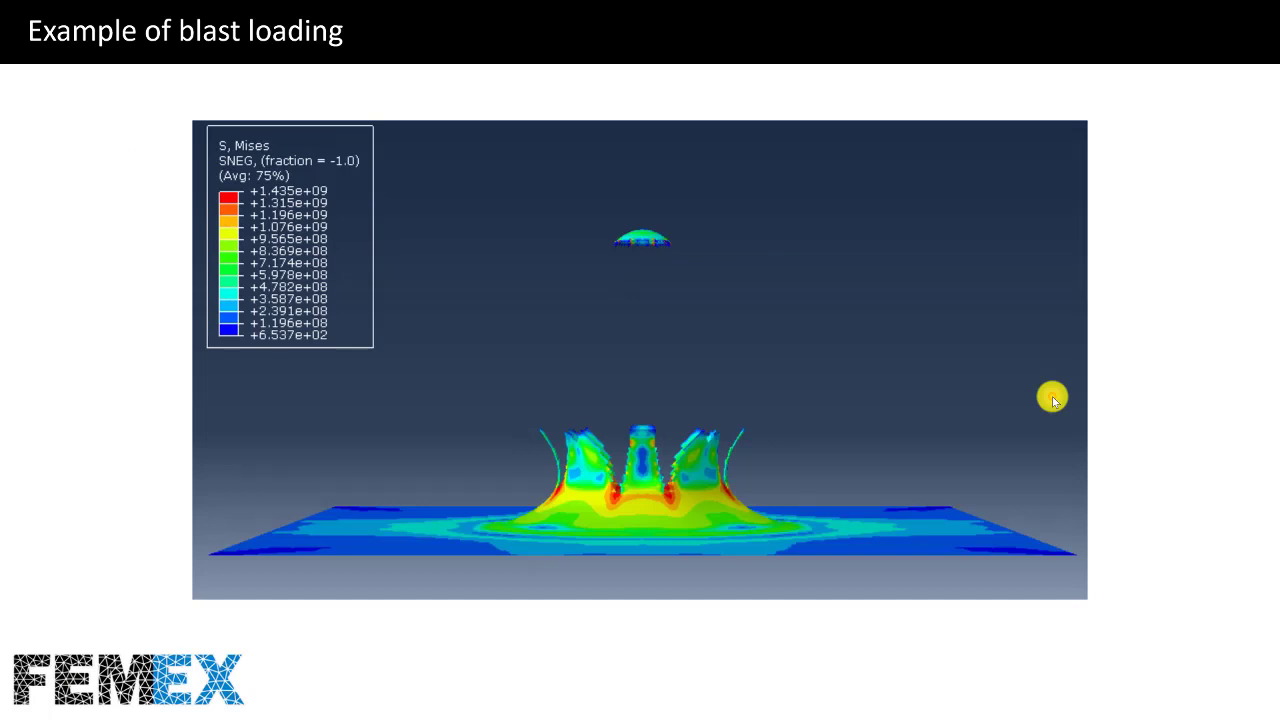
{"action": "key", "text": "Right"}
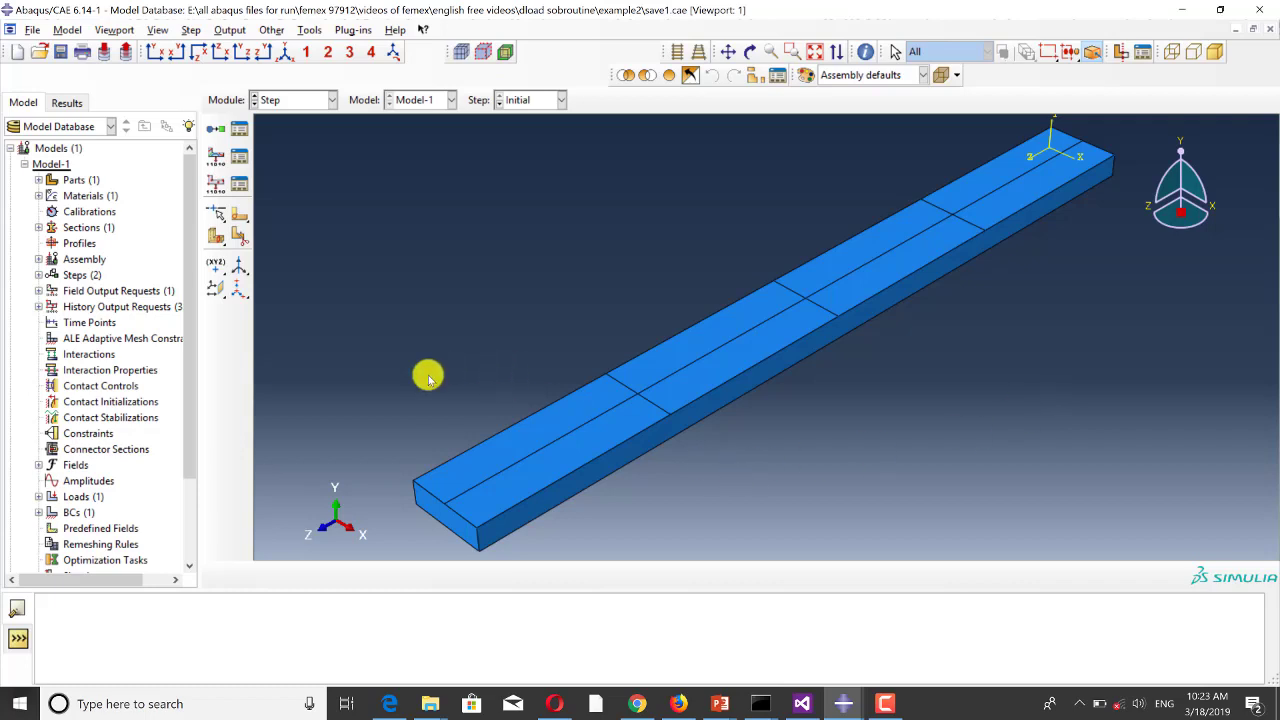
Step: Check the analysis procedure and time period of Step-1 in the Step Manager of the Step module
{"action": "scroll", "coordinate": [408, 368], "scroll_direction": "up", "scroll_amount": 2}
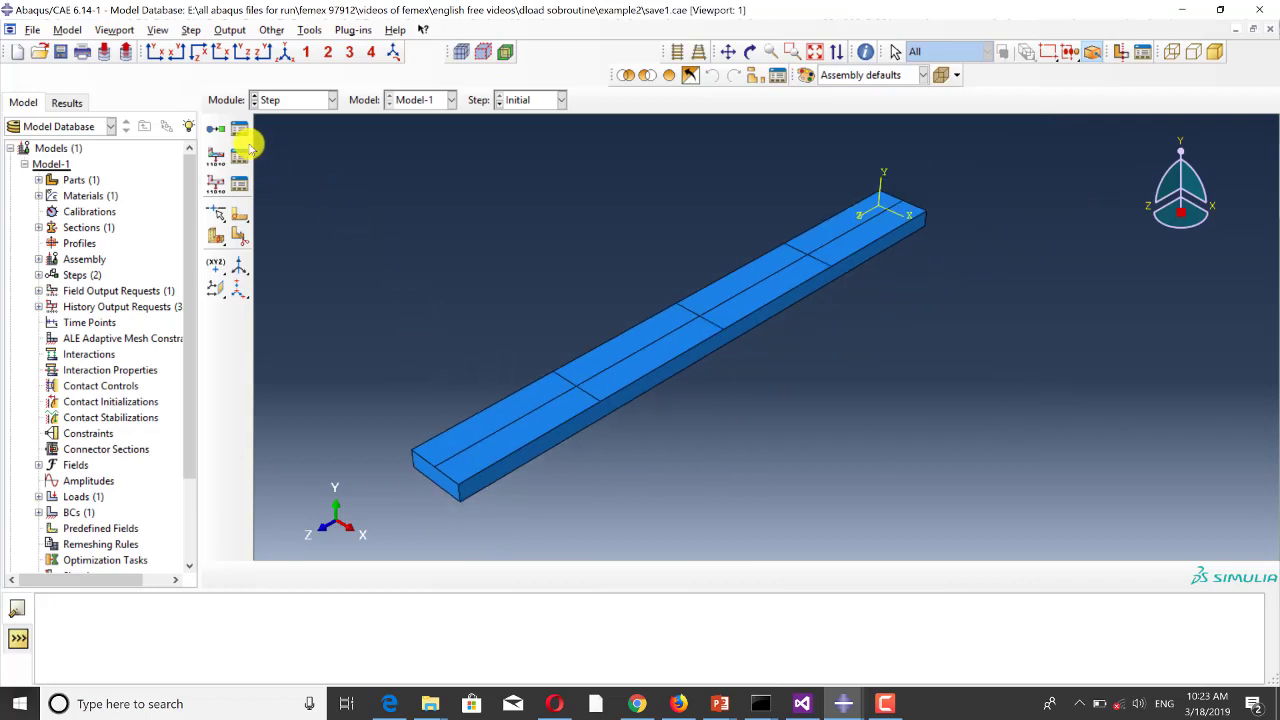
{"action": "left_click", "coordinate": [293, 103]}
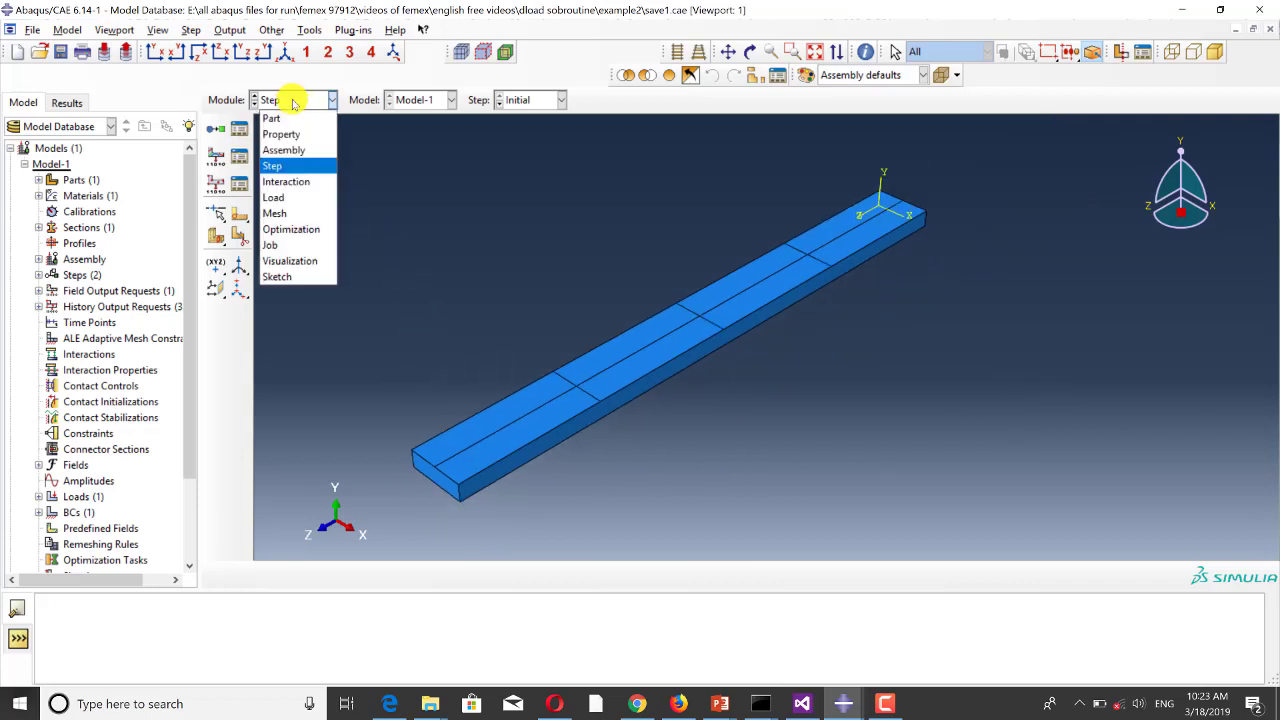
{"action": "left_click", "coordinate": [285, 163]}
{"action": "left_click", "coordinate": [239, 128]}
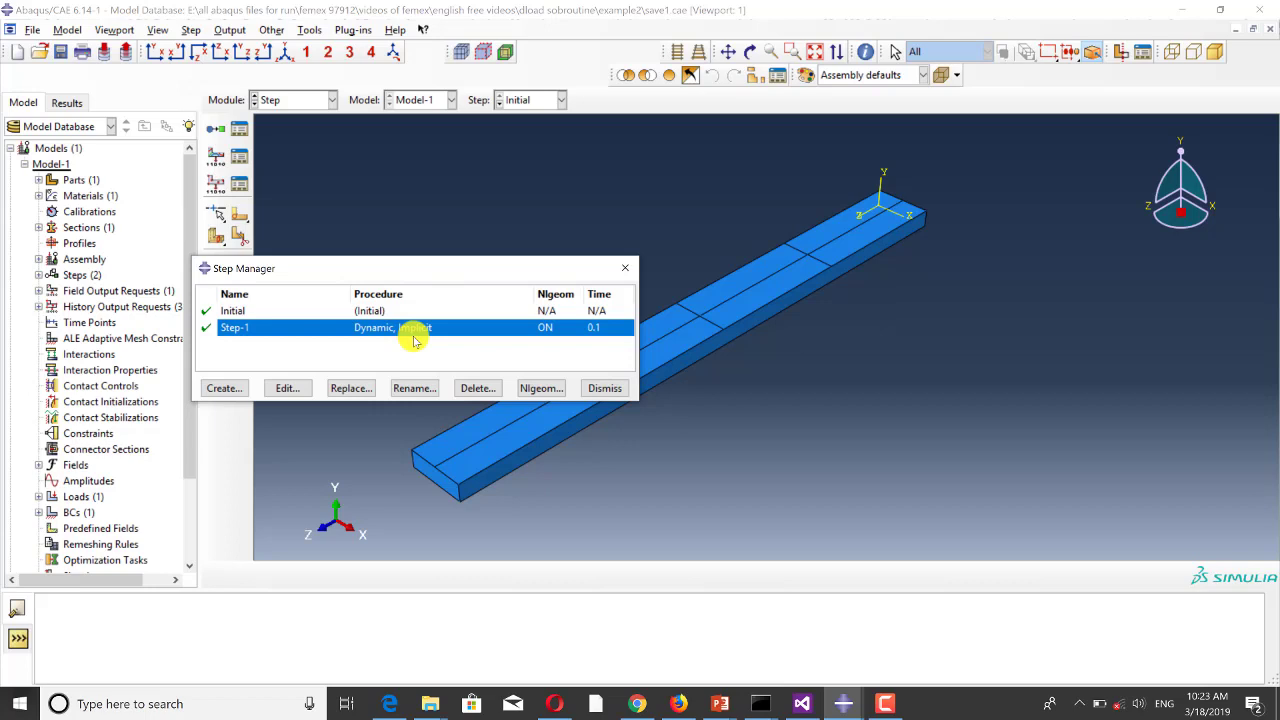
{"action": "left_click", "coordinate": [625, 268]}
Step: In the Load module, inspect the pressure definition of Load-1 and close it without changes
{"action": "left_click", "coordinate": [270, 101]}
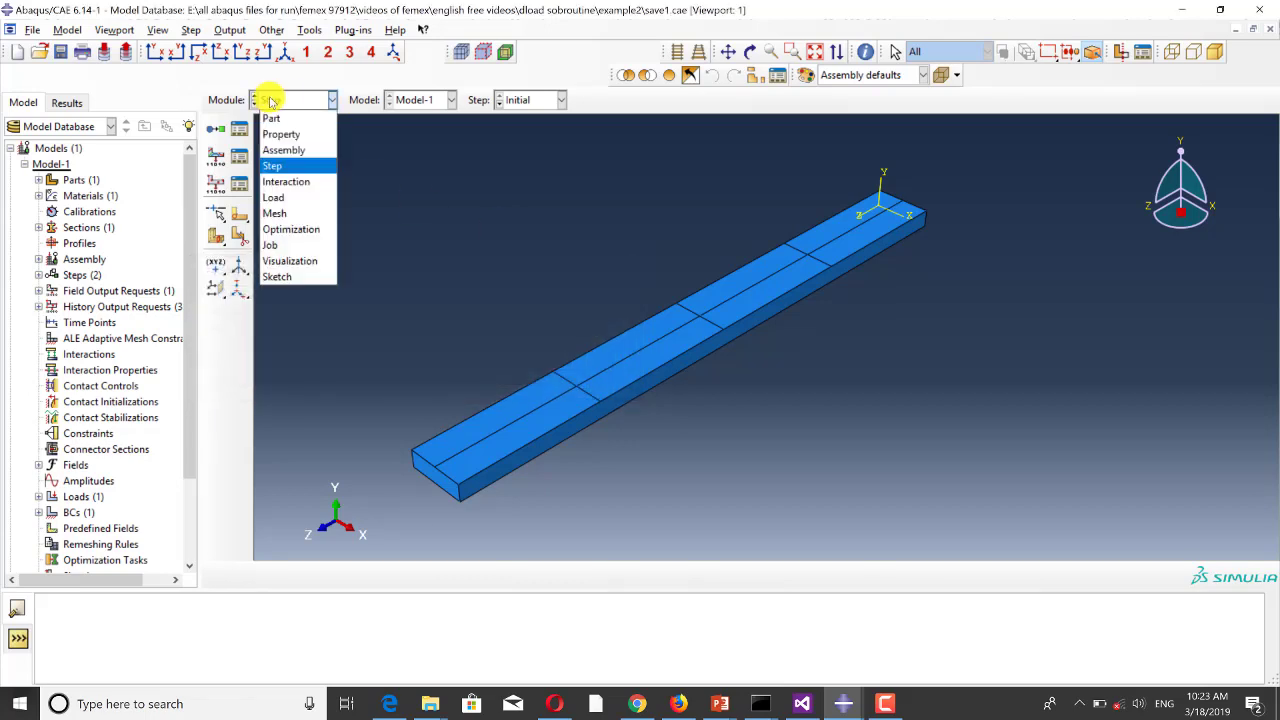
{"action": "left_click", "coordinate": [300, 197]}
{"action": "left_click", "coordinate": [241, 130]}
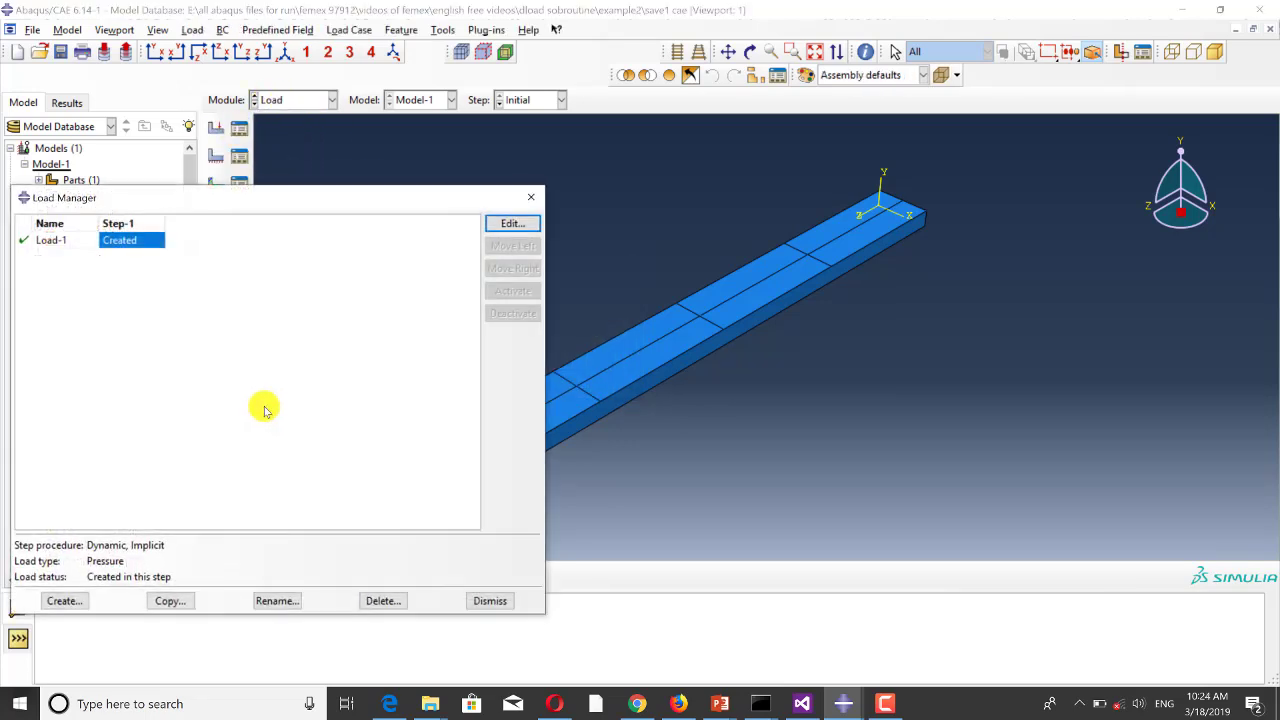
{"action": "left_click", "coordinate": [511, 224]}
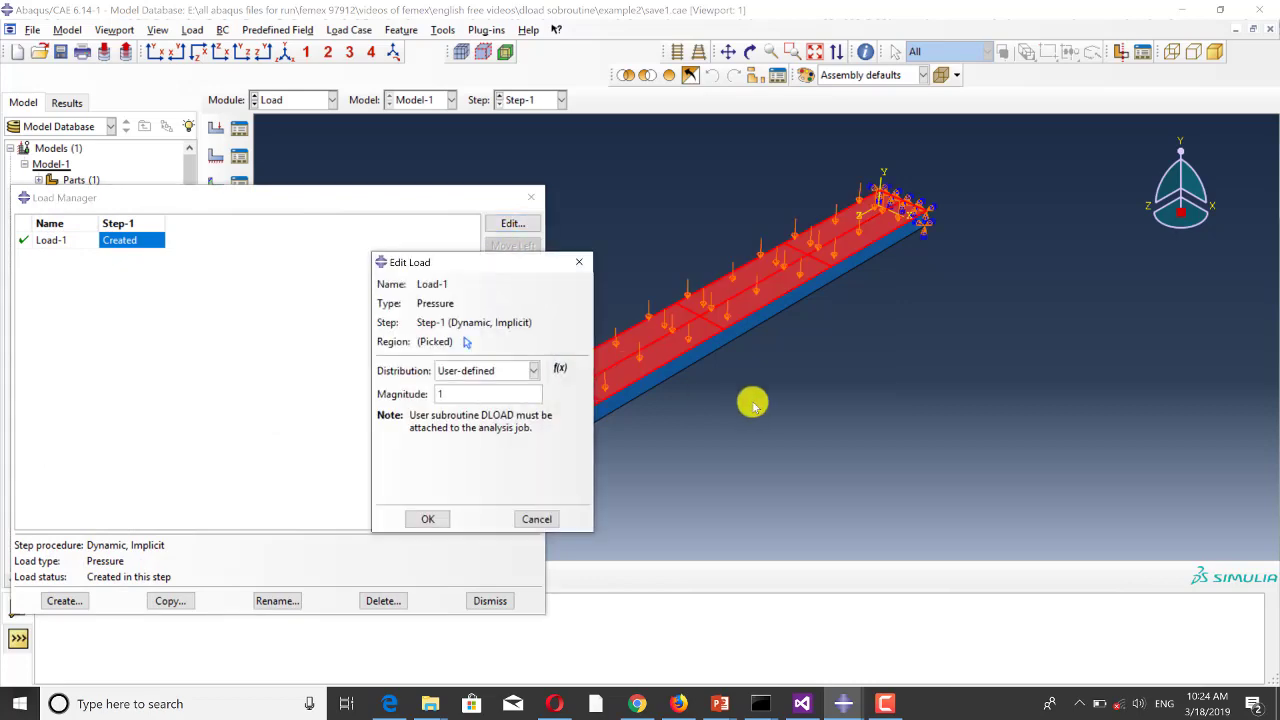
{"action": "left_click", "coordinate": [578, 262]}
{"action": "left_click", "coordinate": [531, 197]}
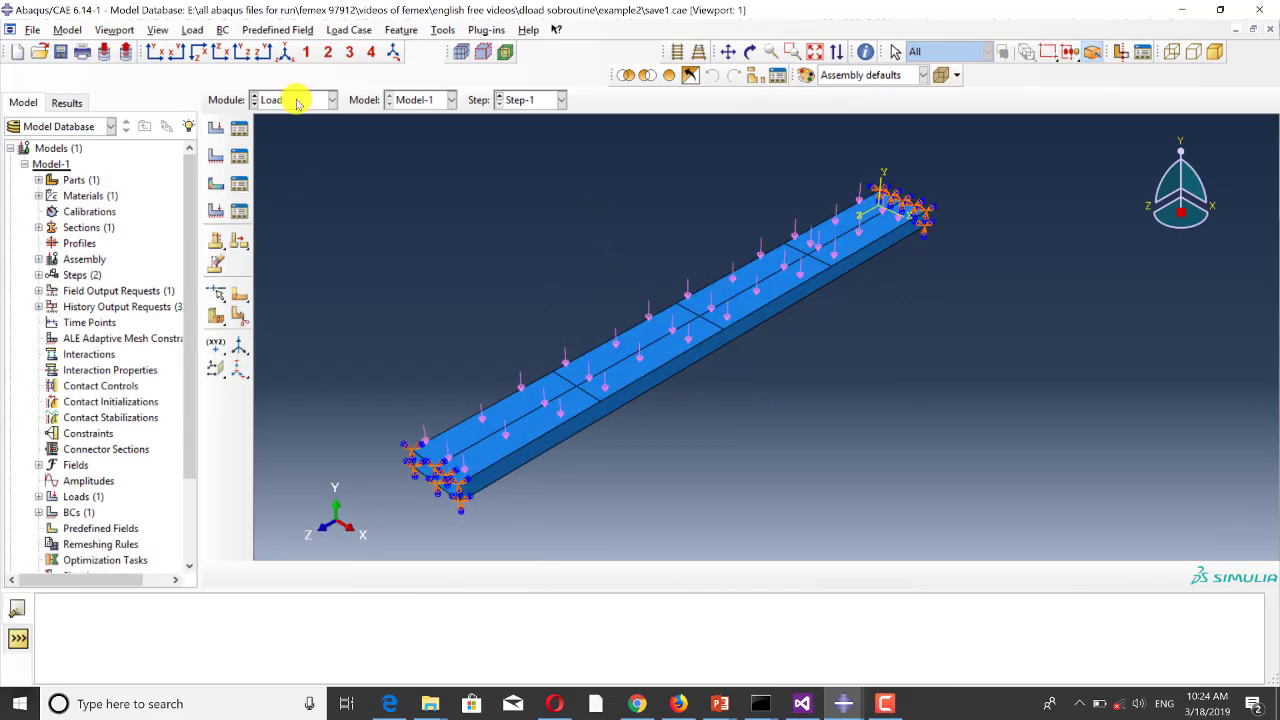
Step: Show the beam in the Mesh module and examine its element mesh up close
{"action": "left_click", "coordinate": [290, 100]}
{"action": "left_click", "coordinate": [294, 212]}
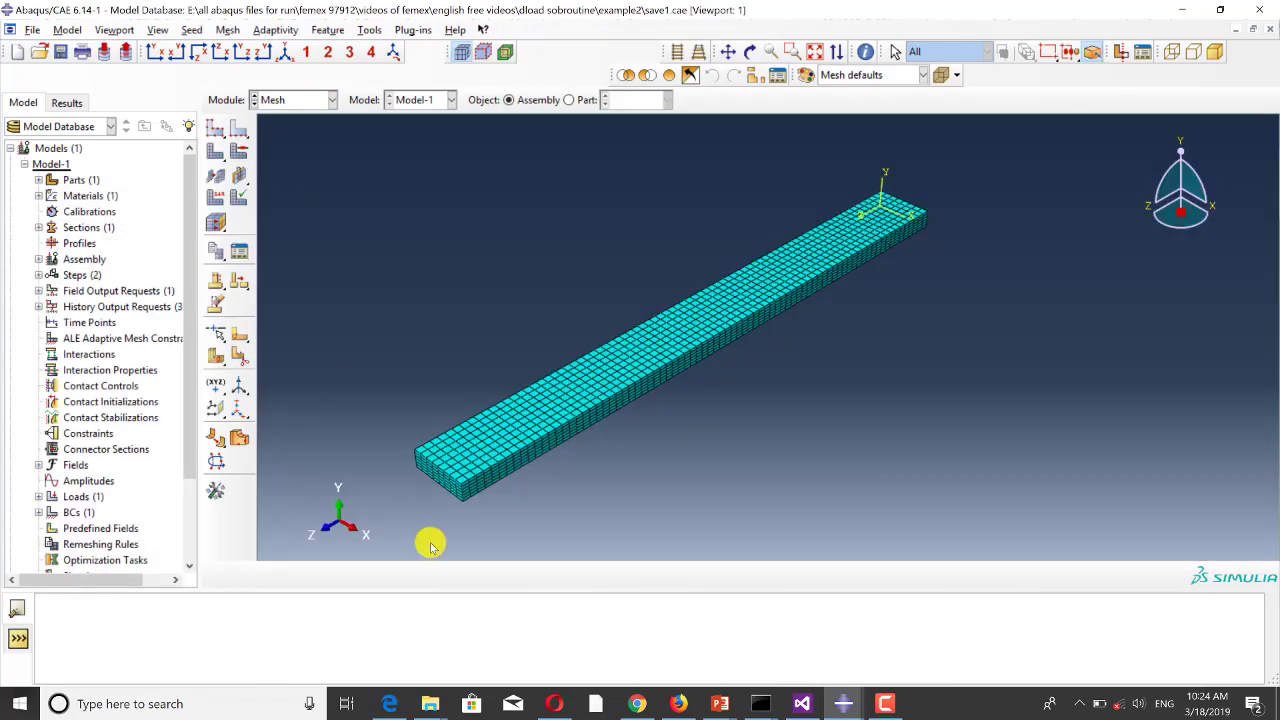
{"action": "scroll", "coordinate": [414, 509], "scroll_direction": "up", "scroll_amount": 2}
{"action": "scroll", "coordinate": [423, 494], "scroll_direction": "down", "scroll_amount": 3}
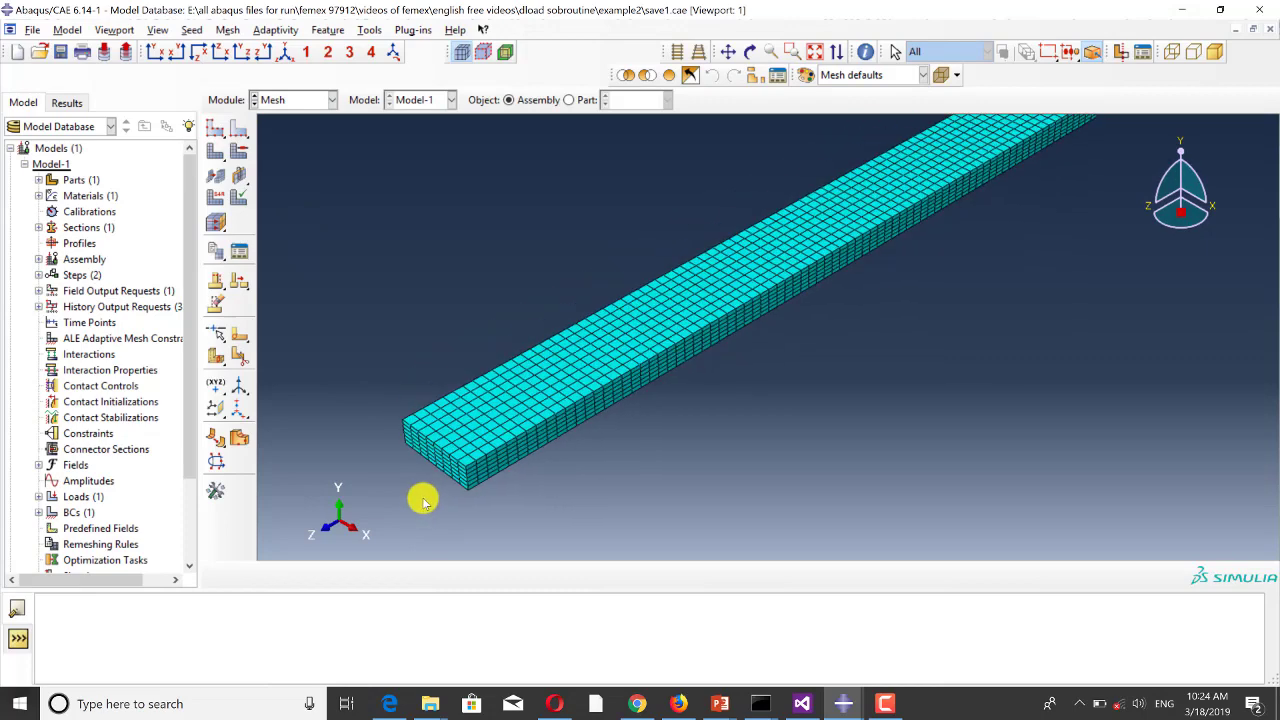
Step: Open the results of Job-1 from the Job Manager and plot the contours on the deformed beam
{"action": "left_click", "coordinate": [296, 101]}
{"action": "left_click", "coordinate": [300, 247]}
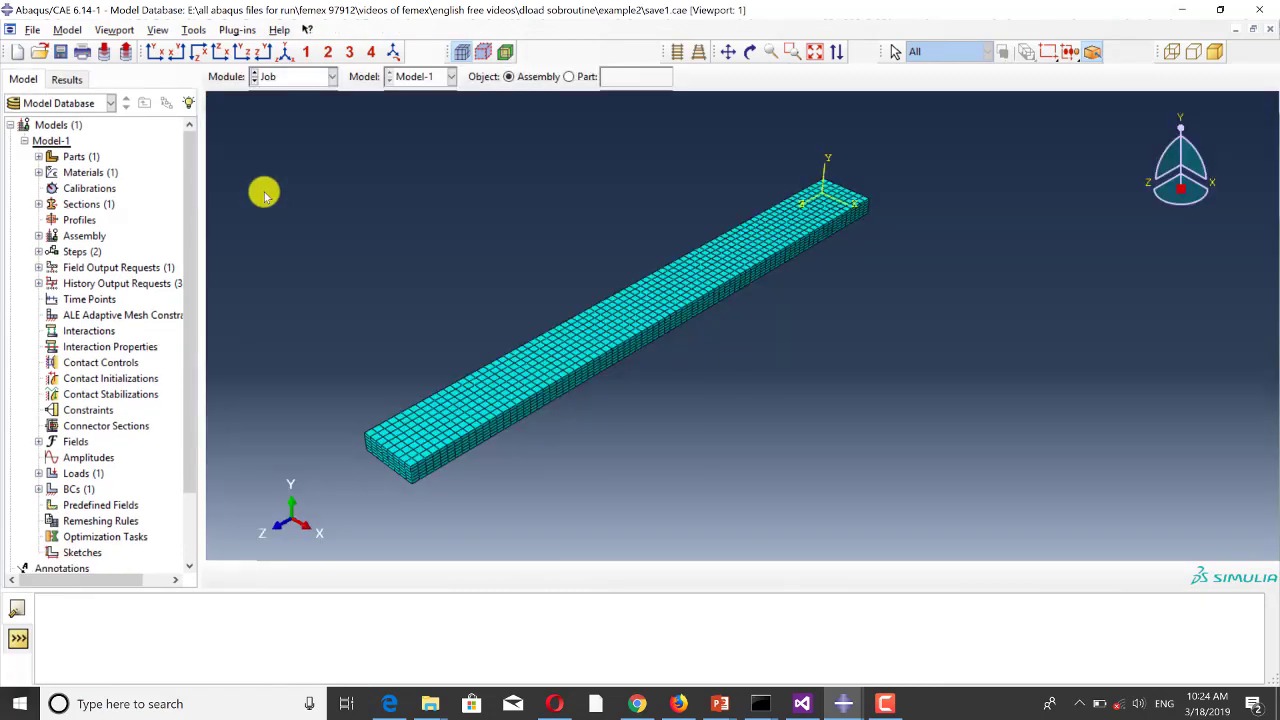
{"action": "left_click", "coordinate": [240, 106]}
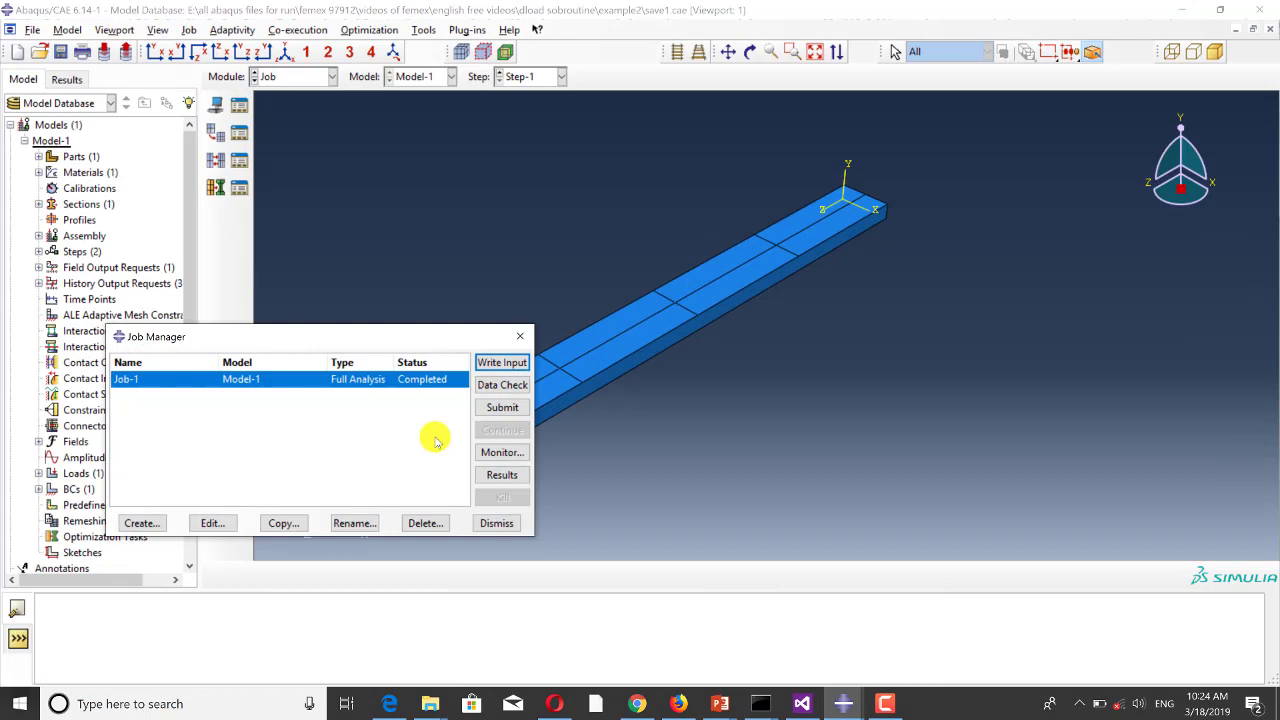
{"action": "left_click", "coordinate": [502, 475]}
{"action": "left_click", "coordinate": [216, 207]}
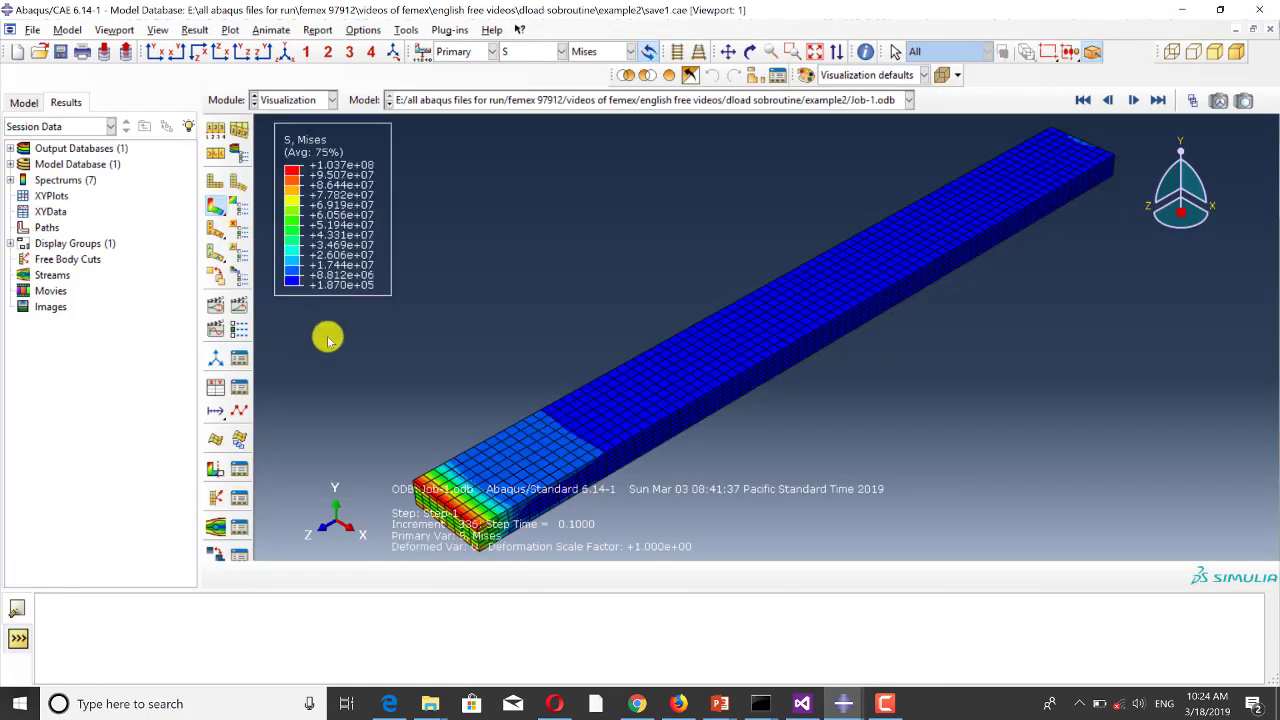
Step: Return the Step-1 results to frame 0 and set the contour variable to displacement U, component U2
{"action": "left_click", "coordinate": [1192, 100]}
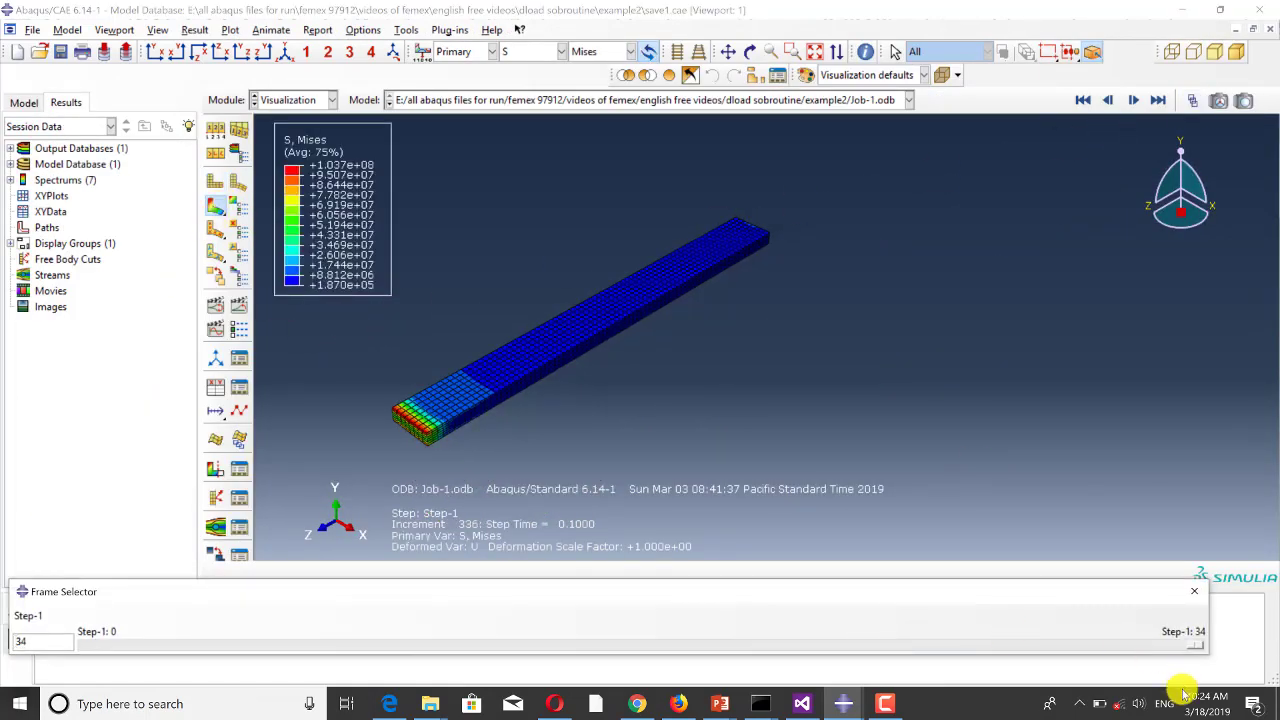
{"action": "left_click_drag", "start_coordinate": [1194, 634], "coordinate": [40, 677]}
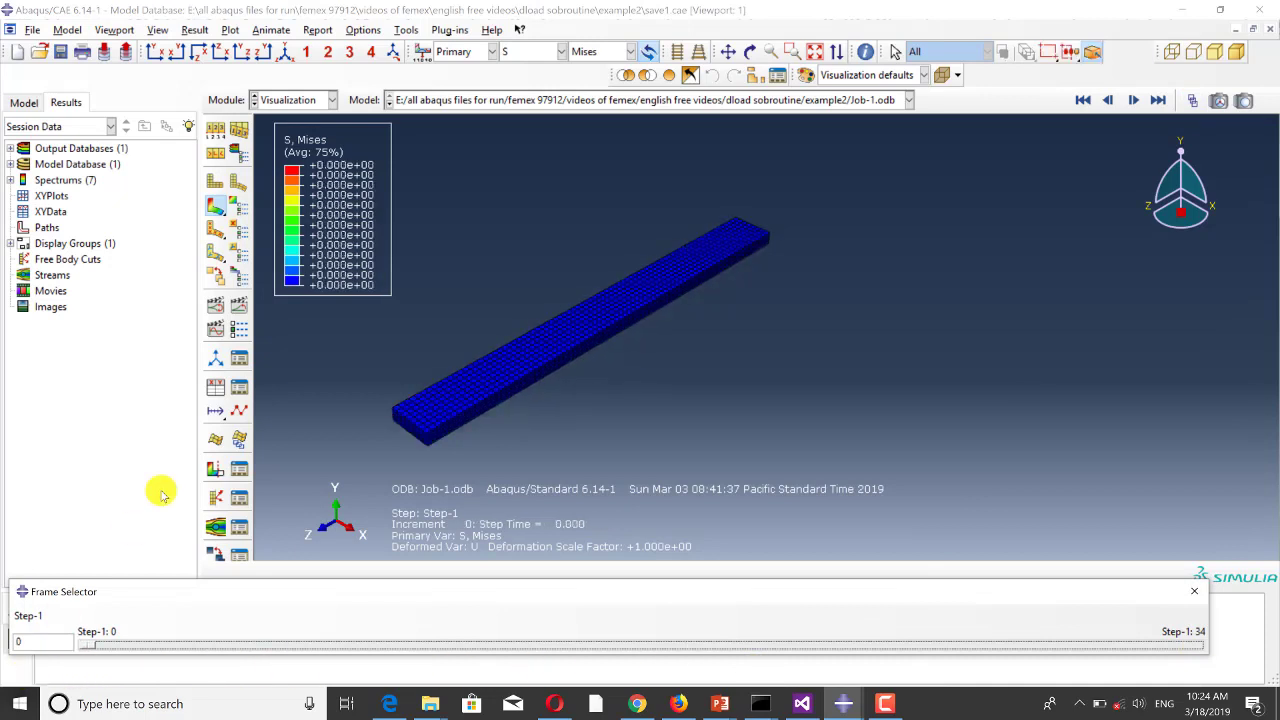
{"action": "left_click", "coordinate": [541, 51]}
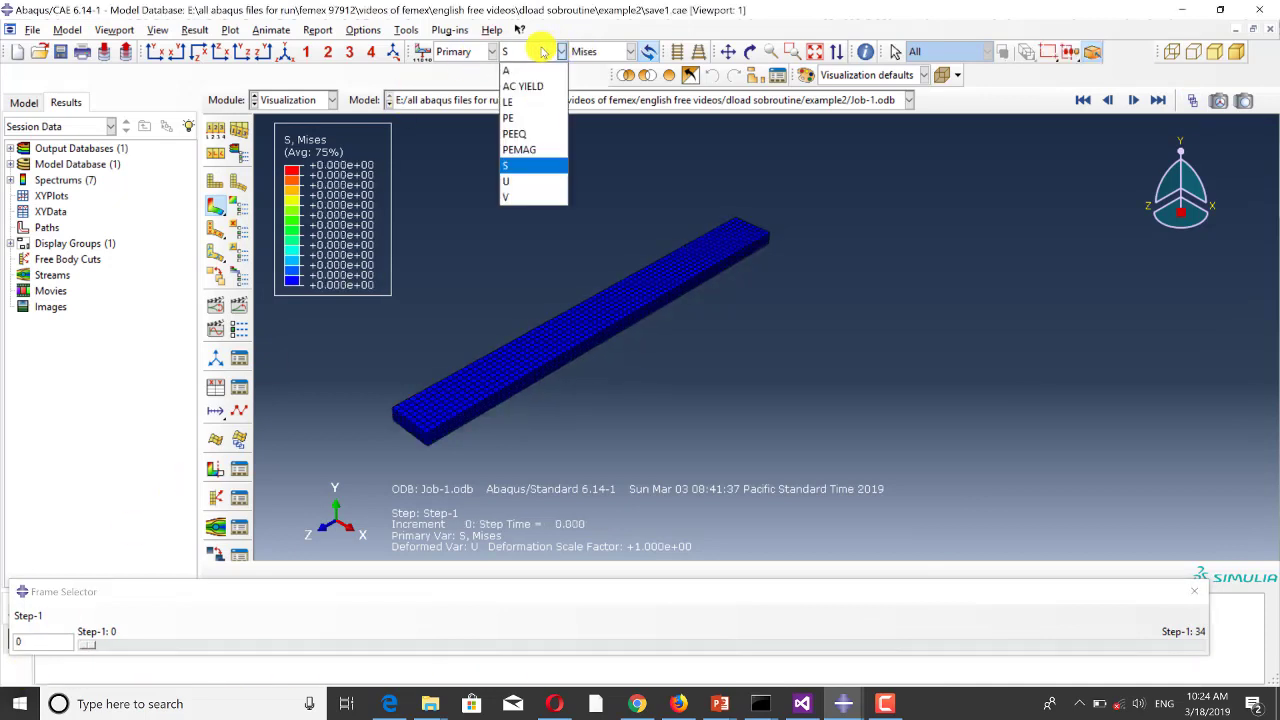
{"action": "left_click", "coordinate": [519, 181]}
{"action": "left_click", "coordinate": [591, 51]}
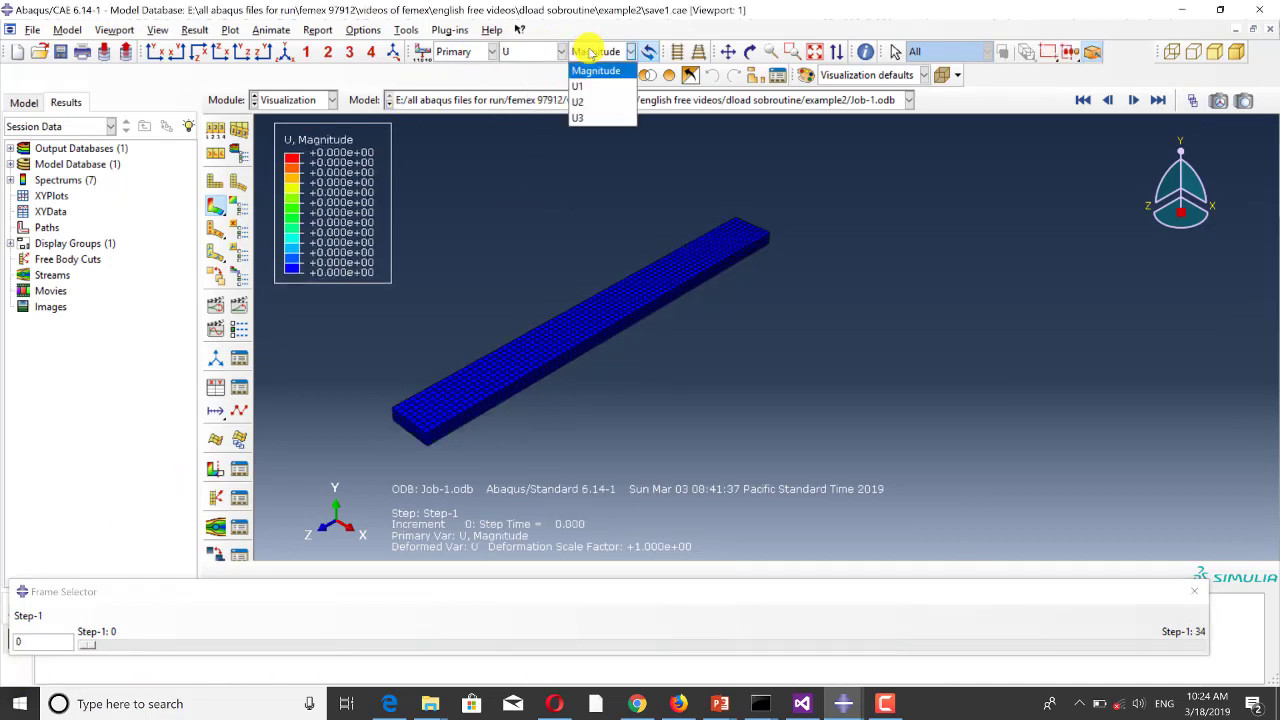
{"action": "left_click", "coordinate": [578, 101]}
Step: Run through the Step-1 frames from 0 to 34 and examine the beam's U2 displacement contours
{"action": "left_click_drag", "start_coordinate": [505, 368], "coordinate": [424, 362]}
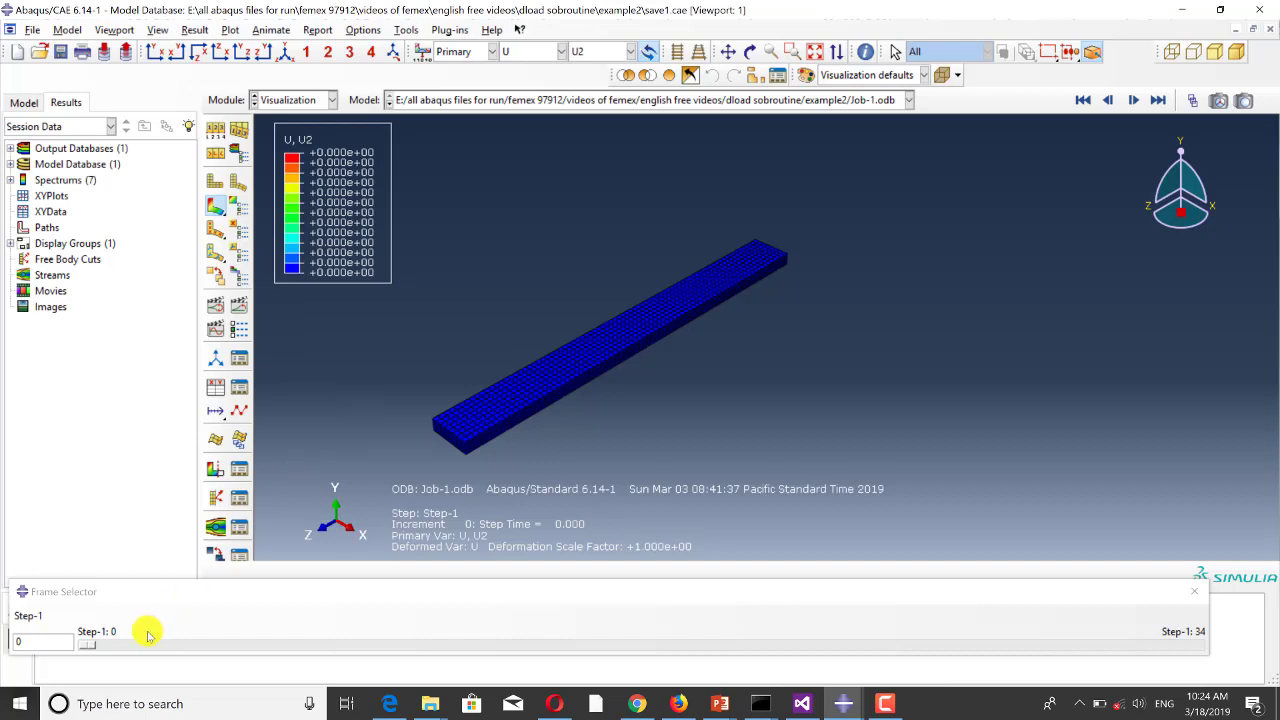
{"action": "left_click", "coordinate": [90, 645]}
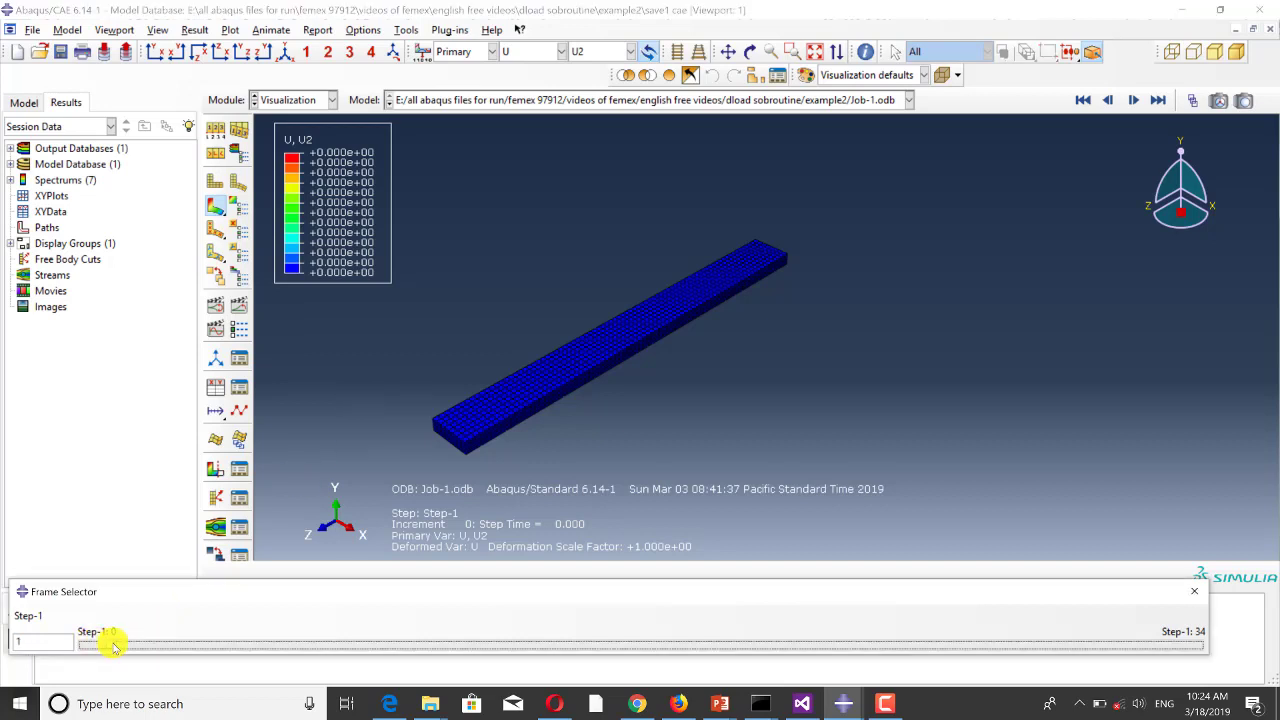
{"action": "left_click_drag", "start_coordinate": [113, 645], "coordinate": [1272, 625]}
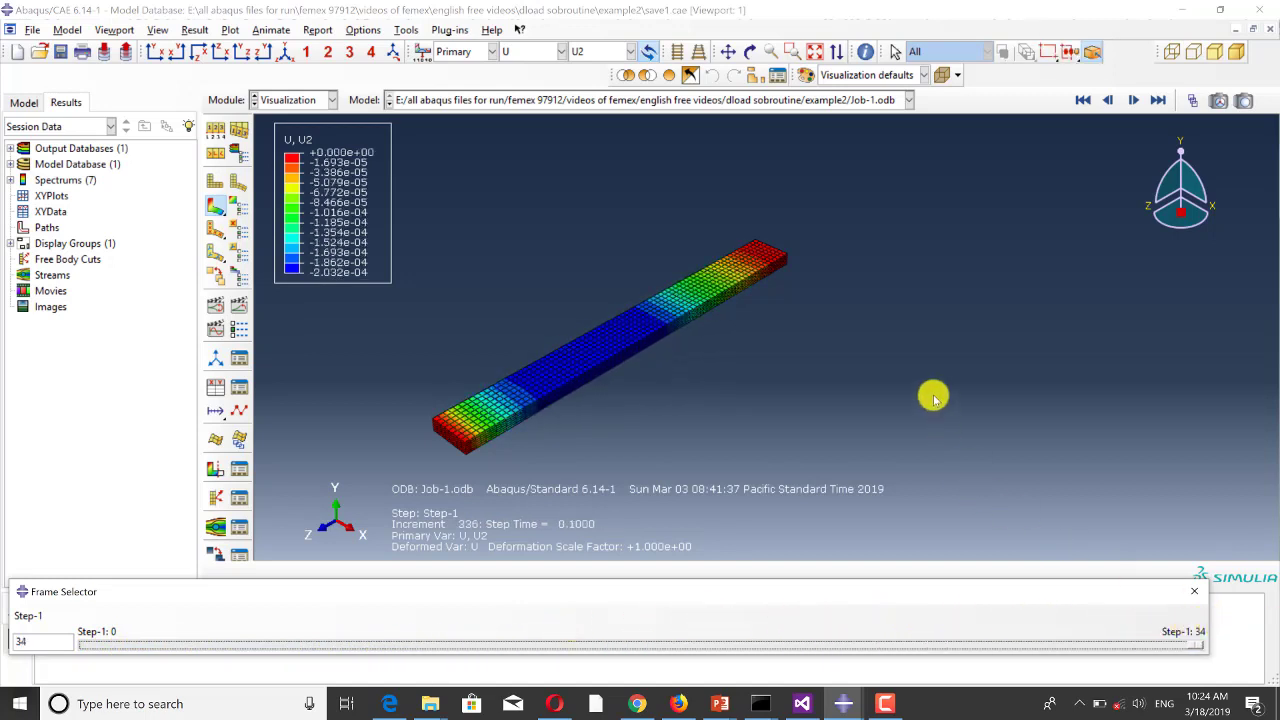
{"action": "scroll", "coordinate": [629, 345], "scroll_direction": "up", "scroll_amount": 3}
{"action": "scroll", "coordinate": [626, 346], "scroll_direction": "up", "scroll_amount": 2}
{"action": "scroll", "coordinate": [843, 417], "scroll_direction": "down", "scroll_amount": 3}
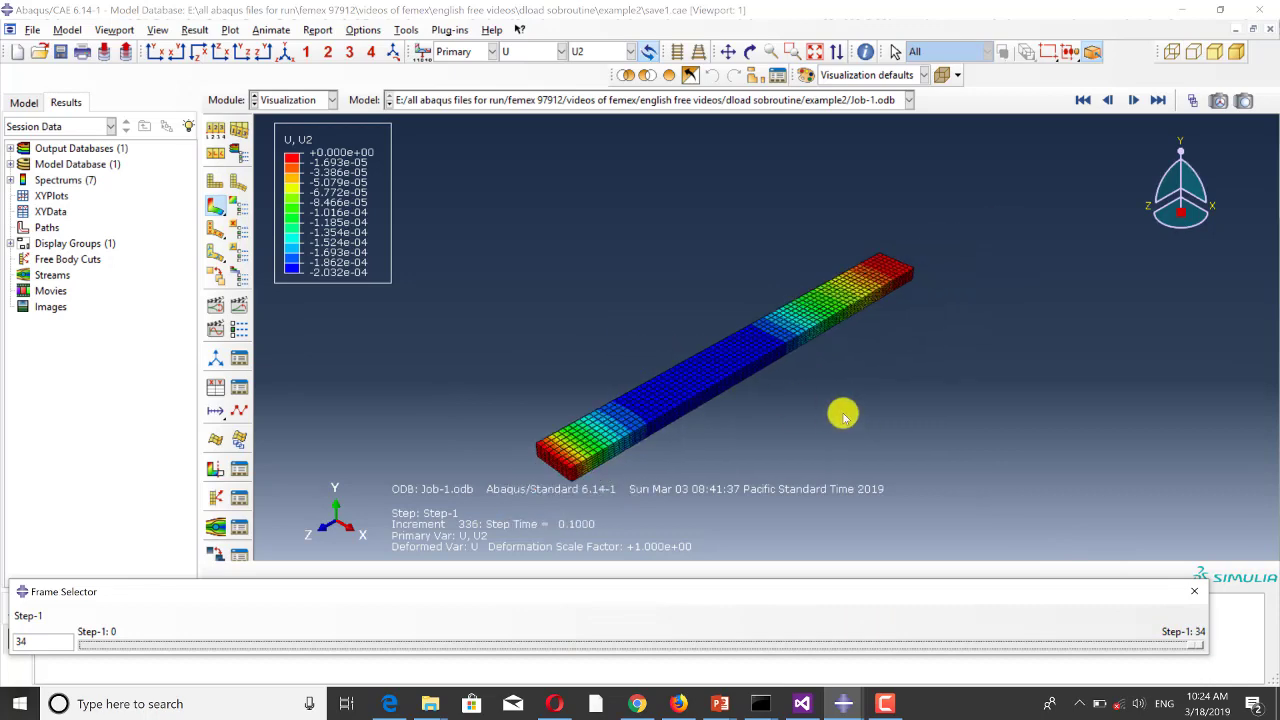
Step: Turn the beam to a side view and replay its U2 displacement from frame 0 to frame 34
{"action": "left_click_drag", "start_coordinate": [843, 417], "coordinate": [591, 344], "text": "ctrl+alt"}
{"action": "scroll", "coordinate": [591, 344], "scroll_direction": "up", "scroll_amount": 2}
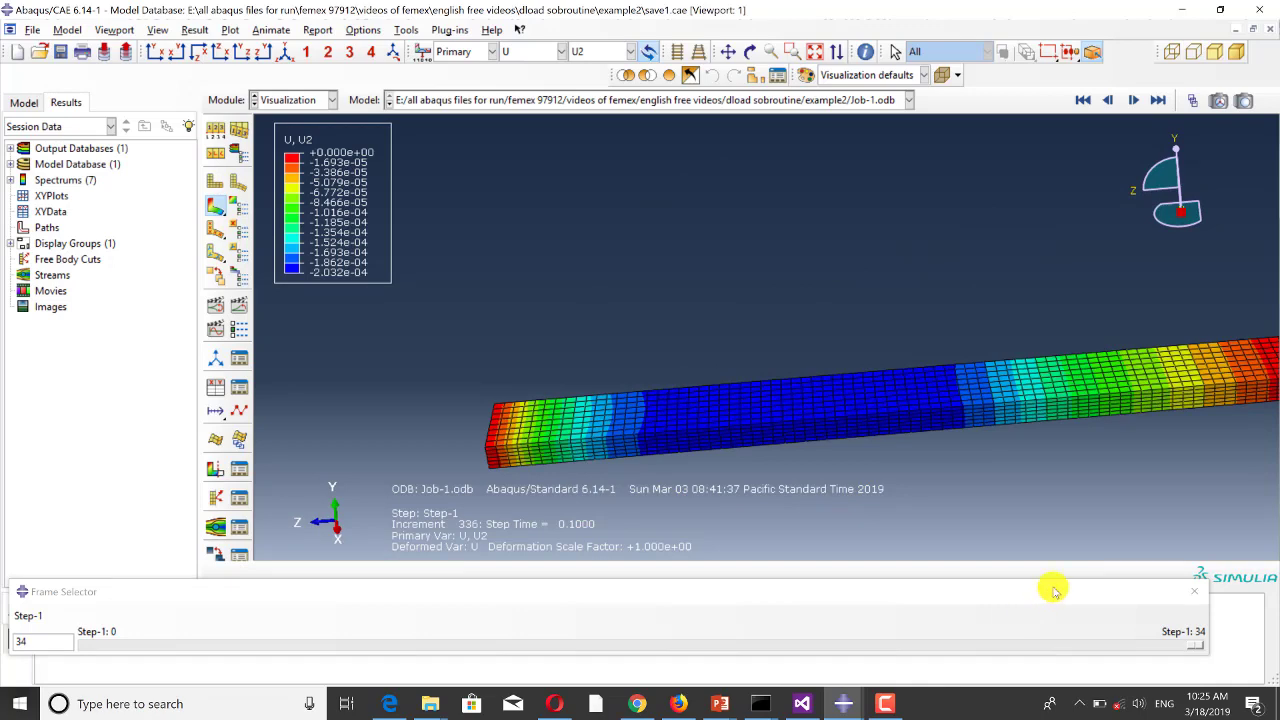
{"action": "scroll", "coordinate": [549, 417], "scroll_direction": "down", "scroll_amount": 3}
{"action": "left_click", "coordinate": [1000, 655]}
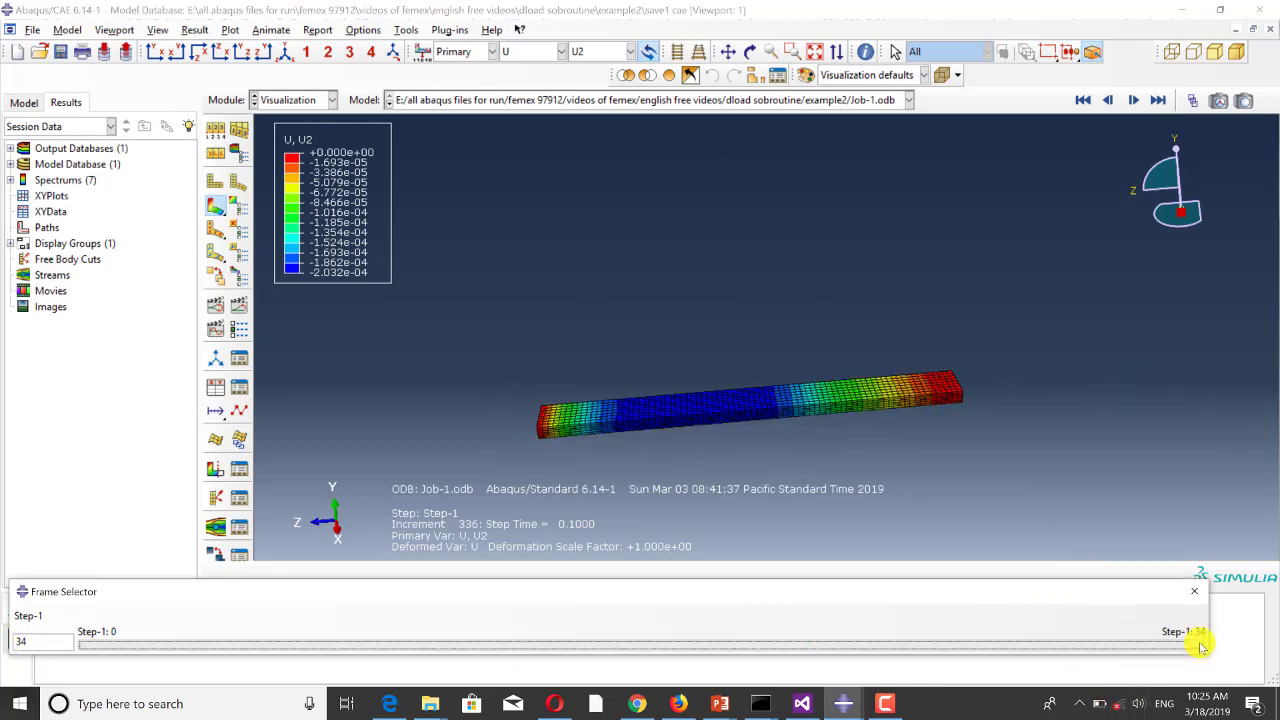
{"action": "left_click_drag", "start_coordinate": [1201, 647], "coordinate": [8, 638]}
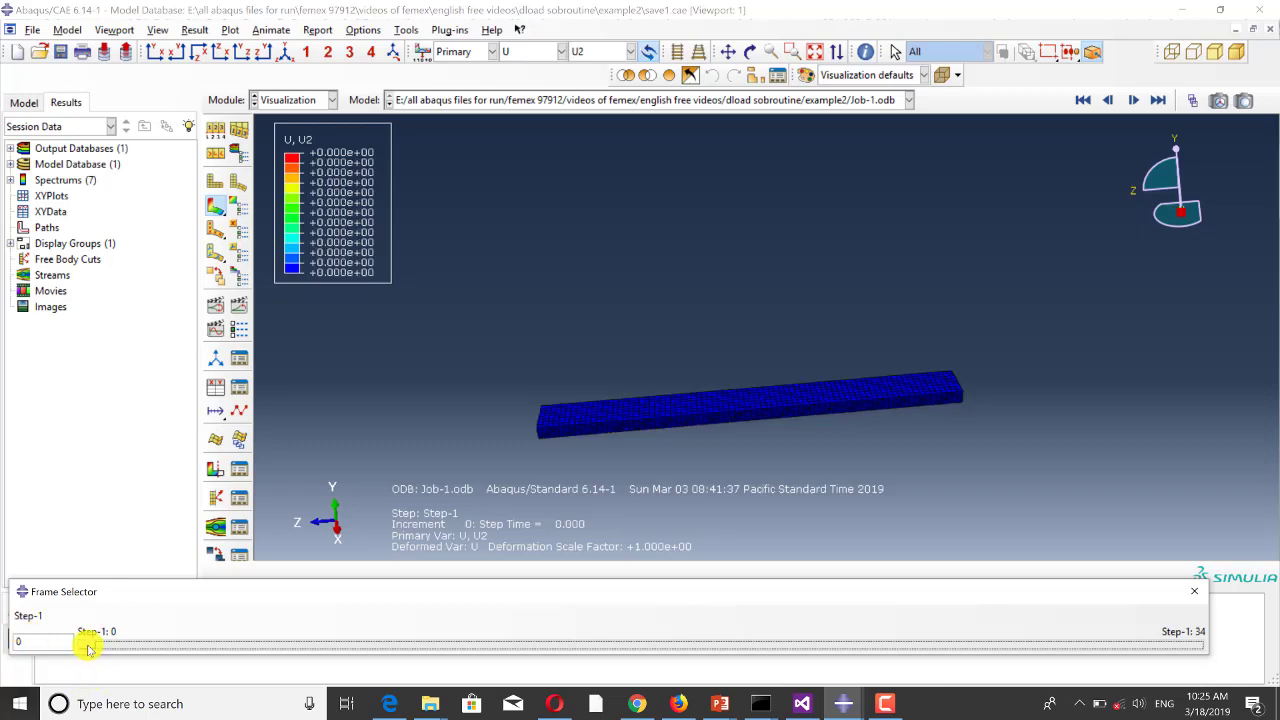
{"action": "left_click_drag", "start_coordinate": [88, 648], "coordinate": [1272, 652]}
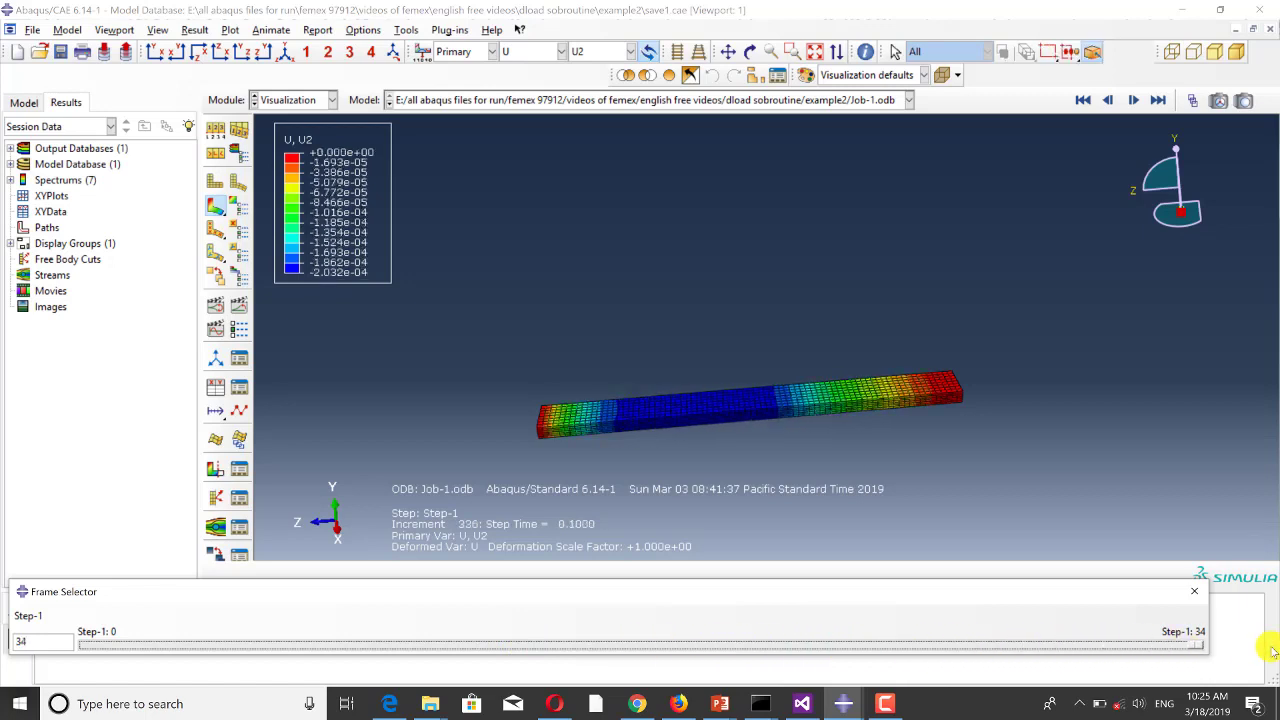
Step: Switch the contour plot to Mises stress S, run through the Step-1 frames to frame 34, and close the Frame Selector
{"action": "left_click", "coordinate": [522, 51]}
{"action": "left_click", "coordinate": [506, 165]}
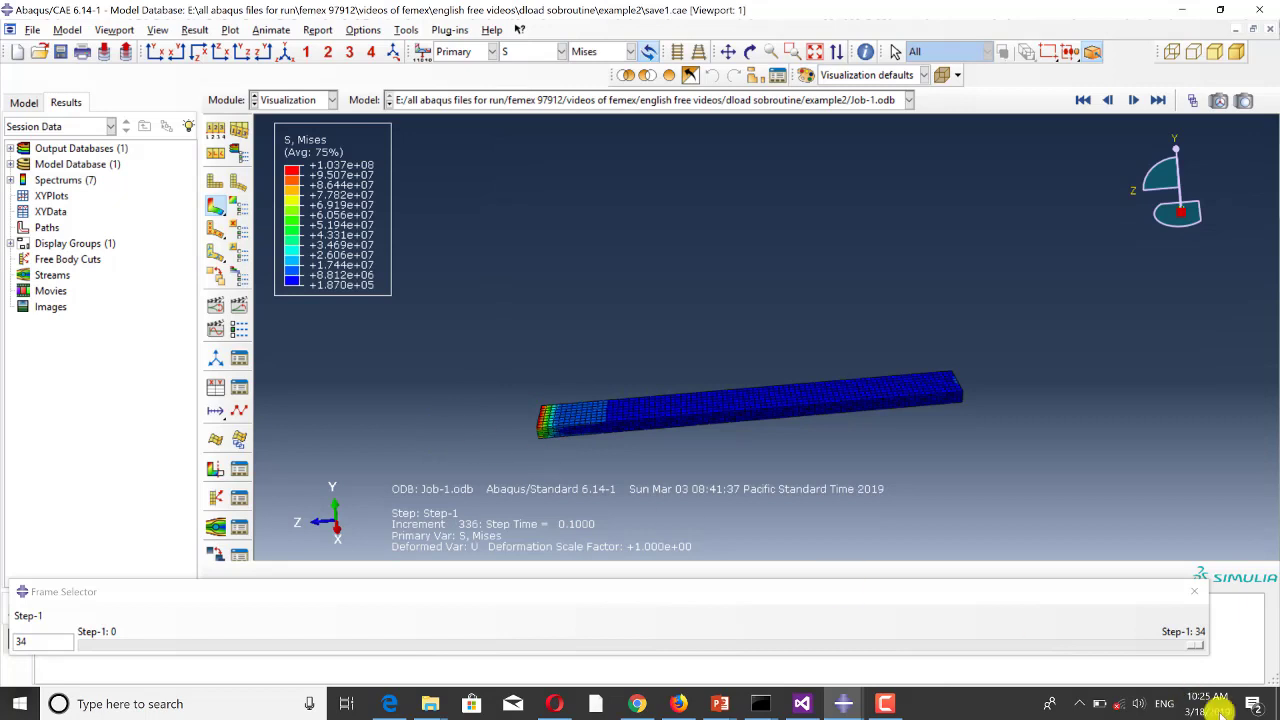
{"action": "left_click_drag", "start_coordinate": [1200, 648], "coordinate": [1272, 636]}
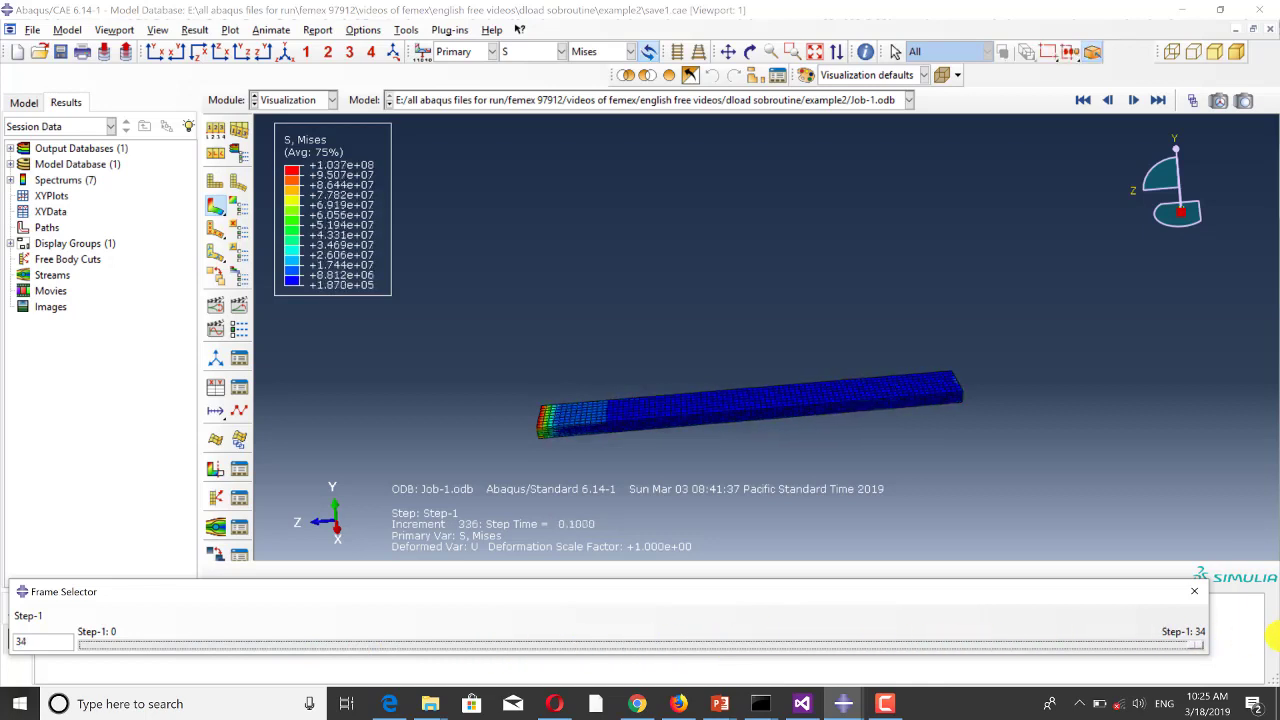
{"action": "left_click", "coordinate": [1194, 591]}
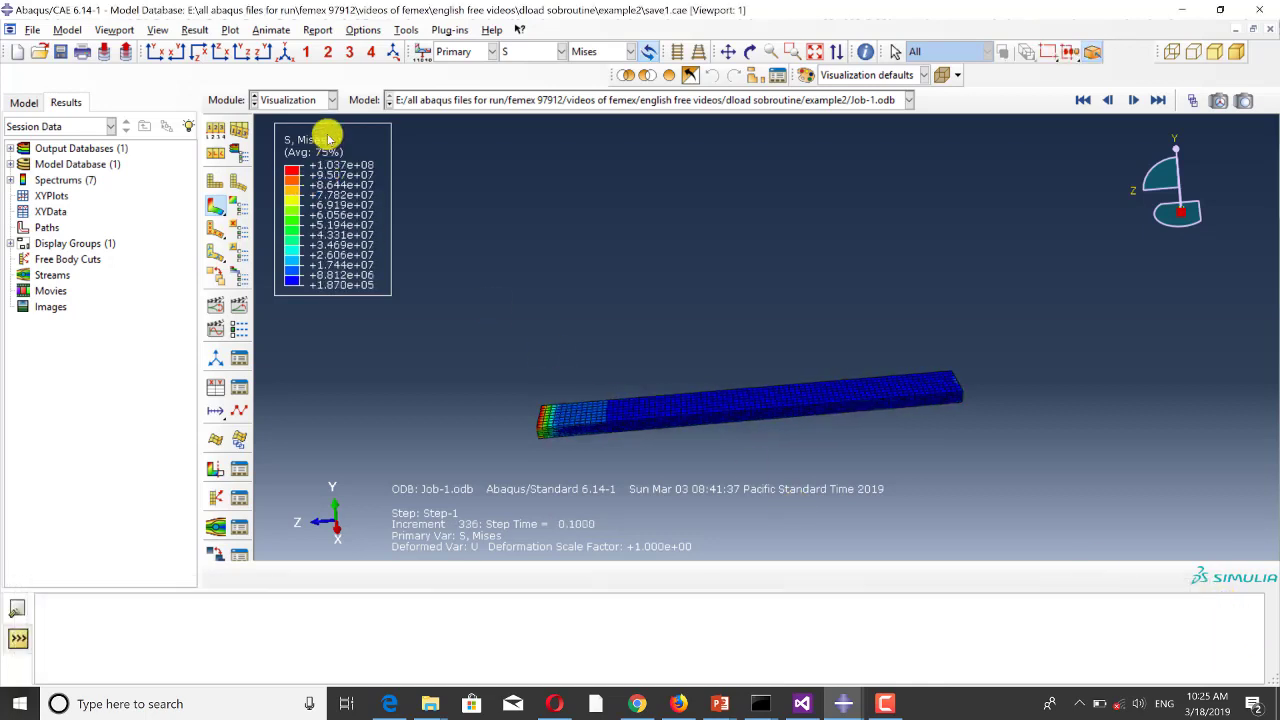
Step: In the Step module, open the Set Manager and show which geometry belongs to Set-1
{"action": "left_click", "coordinate": [294, 101]}
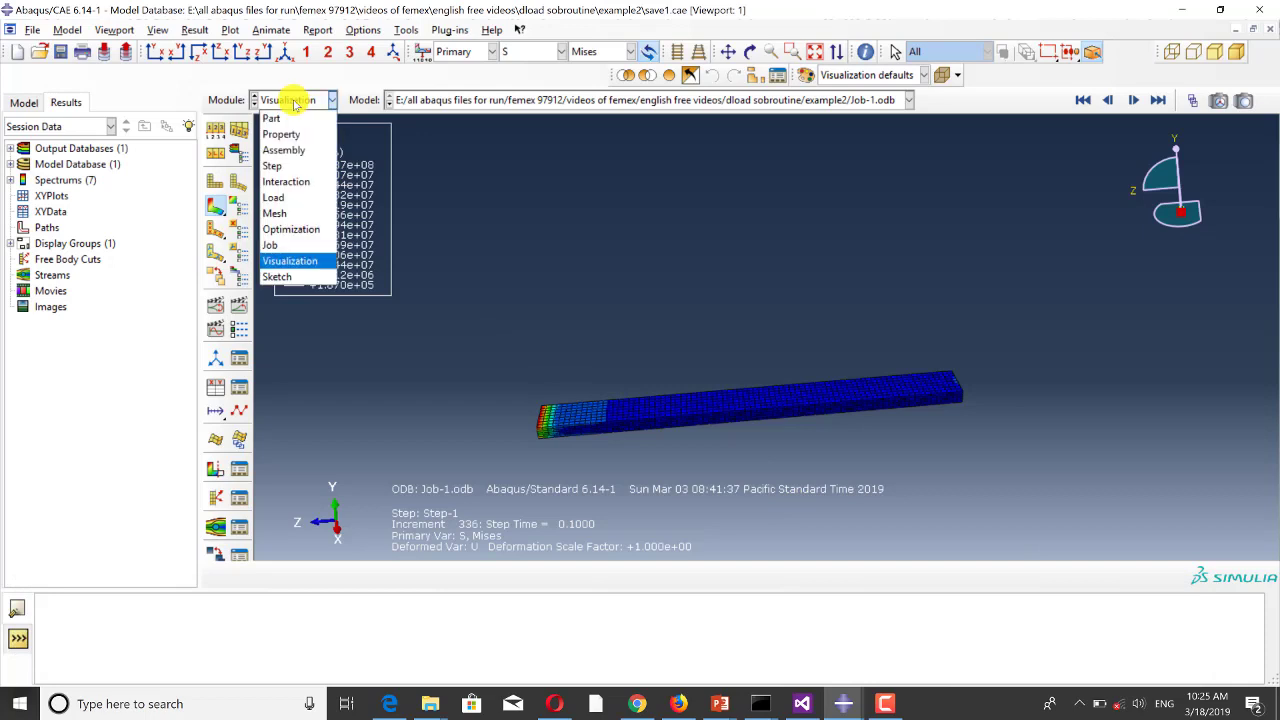
{"action": "left_click", "coordinate": [300, 167]}
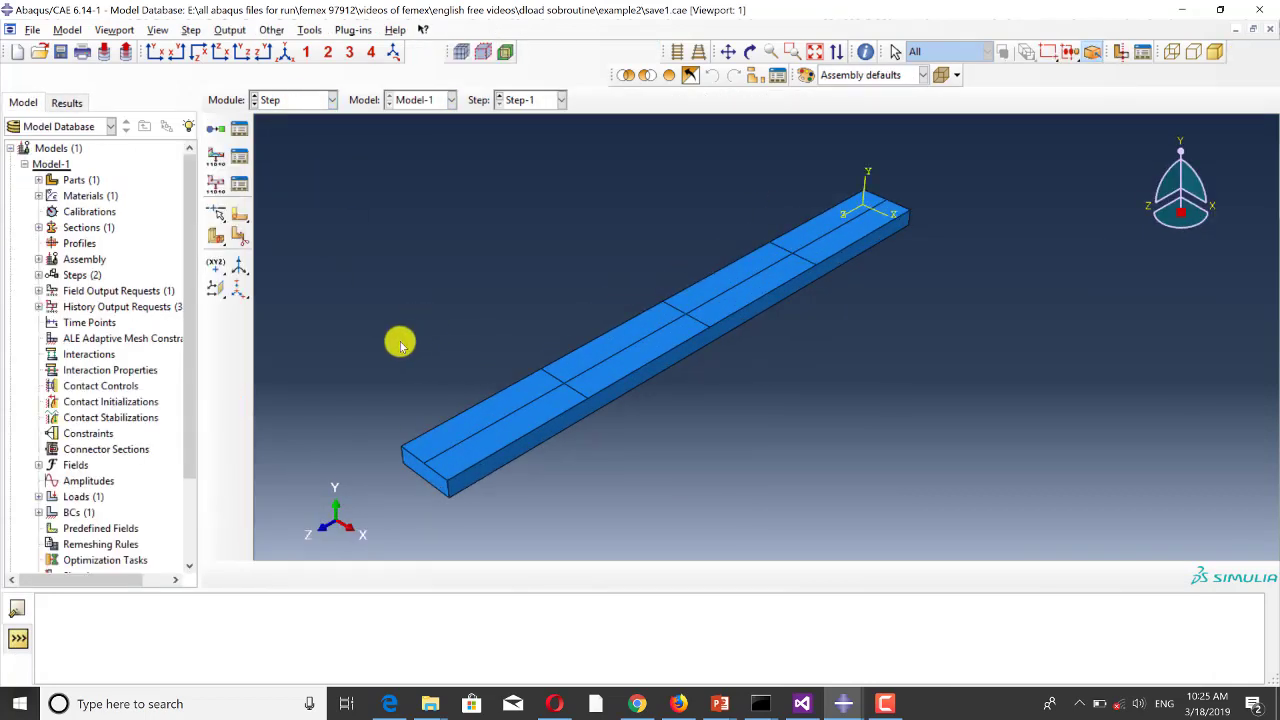
{"action": "scroll", "coordinate": [400, 345], "scroll_direction": "up", "scroll_amount": 1}
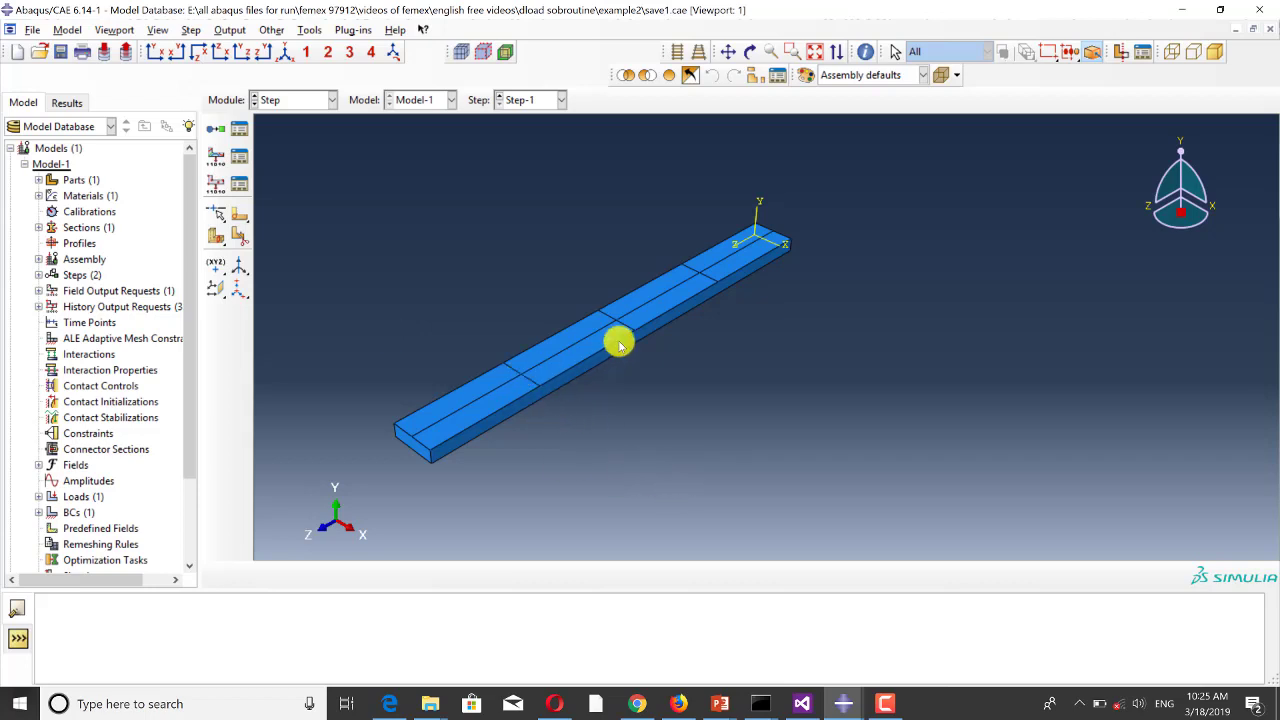
{"action": "left_click", "coordinate": [309, 30]}
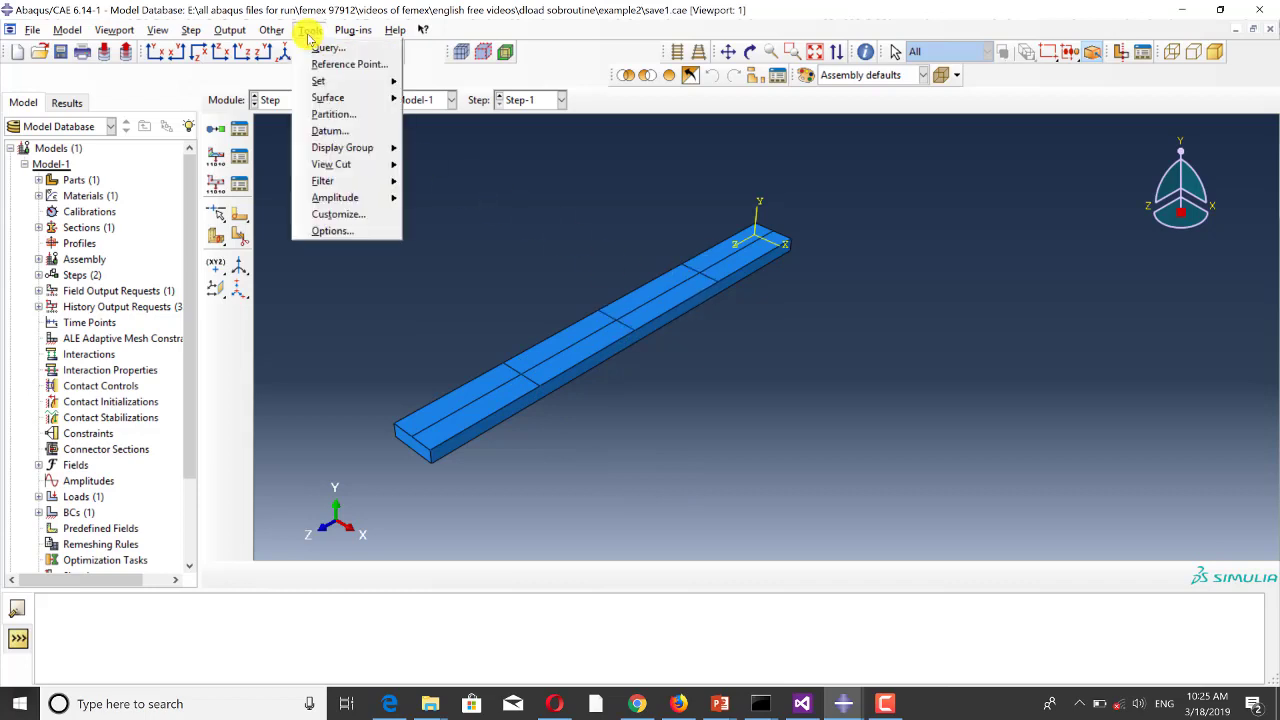
{"action": "mouse_move", "coordinate": [318, 80]}
{"action": "left_click", "coordinate": [440, 87]}
{"action": "left_click", "coordinate": [112, 382]}
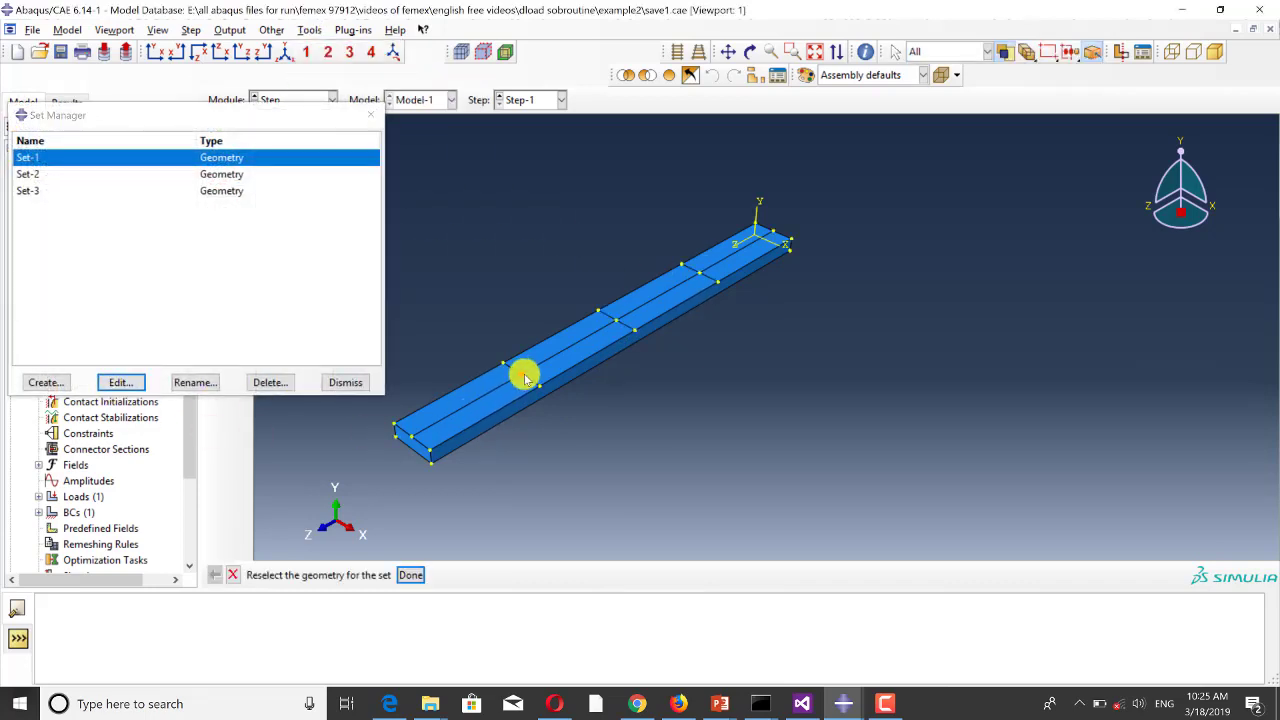
Step: Show which points of the beam belong to Set-2 and then Set-3 through the Set Manager
{"action": "left_click", "coordinate": [30, 174]}
{"action": "left_click", "coordinate": [120, 382]}
{"action": "left_click", "coordinate": [613, 318]}
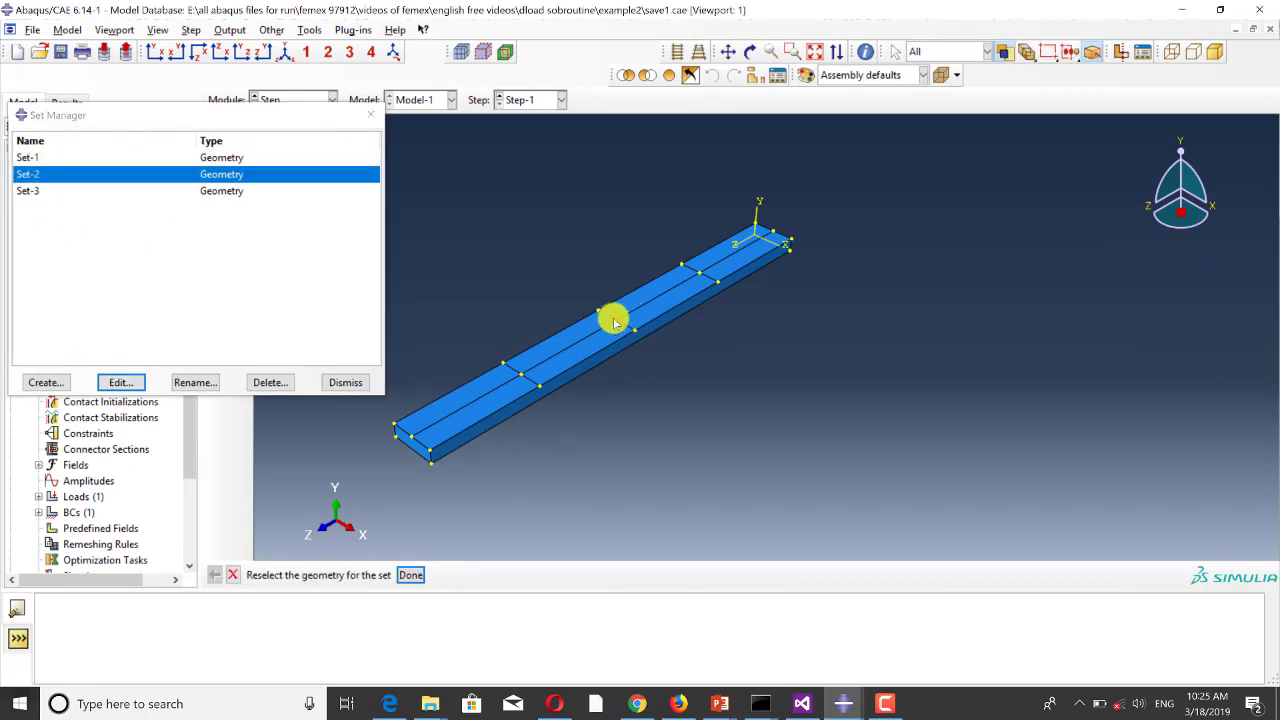
{"action": "left_click", "coordinate": [27, 190]}
{"action": "left_click", "coordinate": [120, 382]}
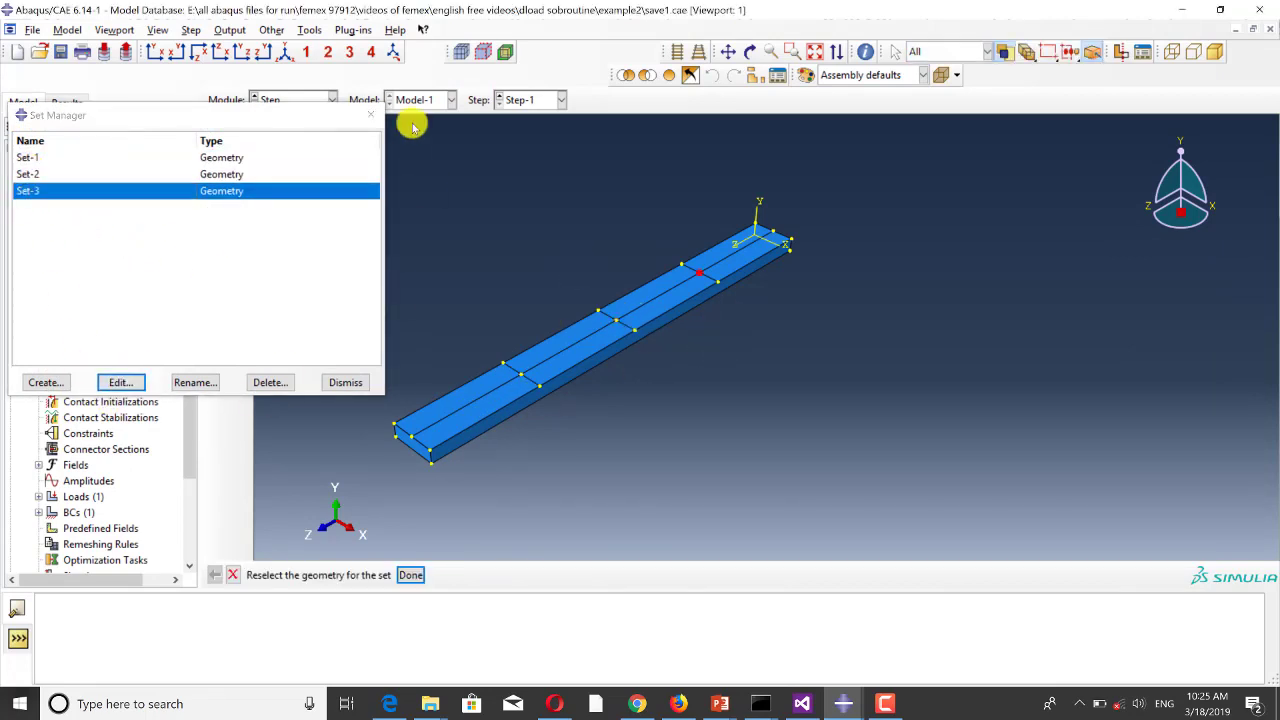
Step: Close the Set Manager and inspect the settings of history output requests H-Output-1, H-Output-2 and H-Output-3
{"action": "left_click", "coordinate": [370, 115]}
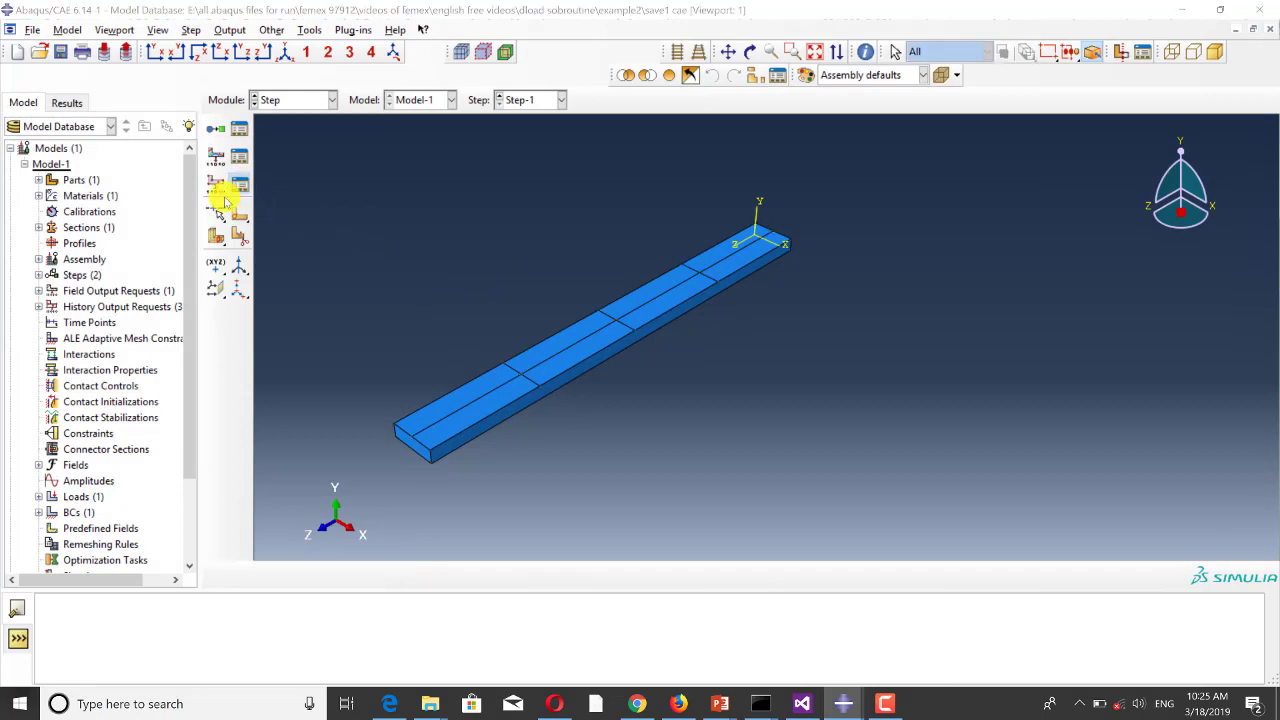
{"action": "left_click", "coordinate": [215, 183]}
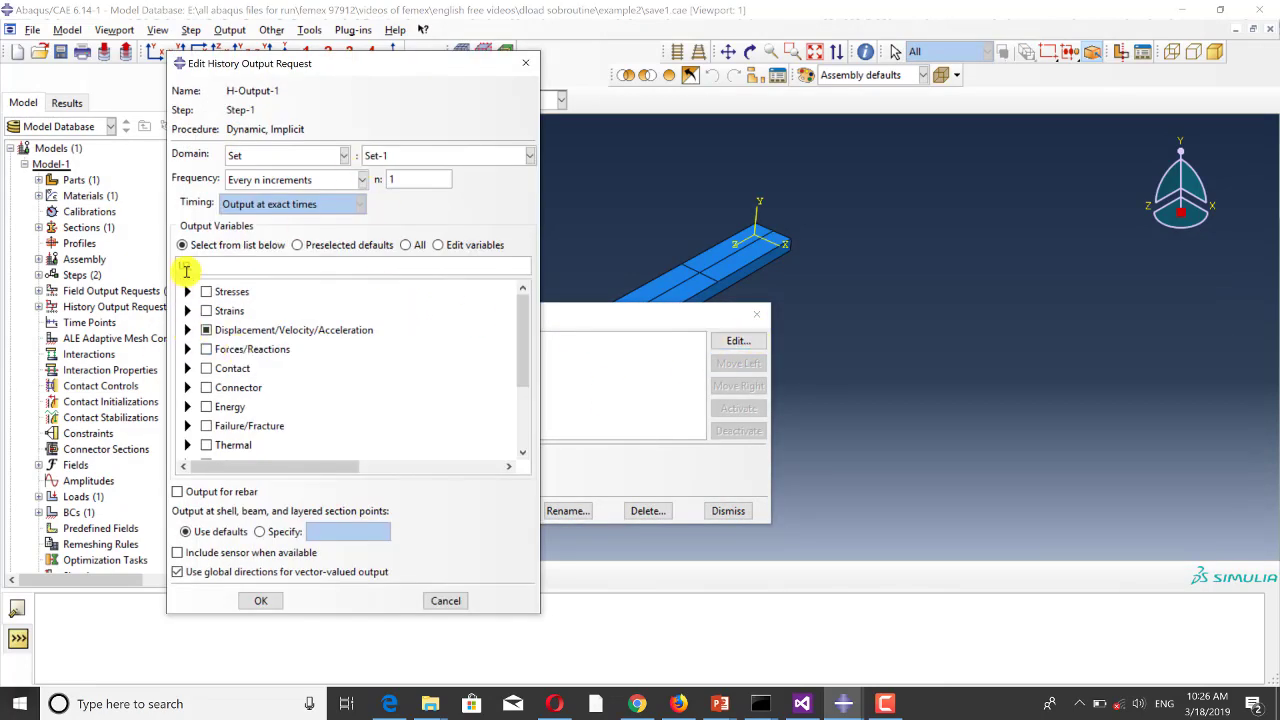
{"action": "left_click", "coordinate": [525, 63]}
{"action": "left_click", "coordinate": [476, 374]}
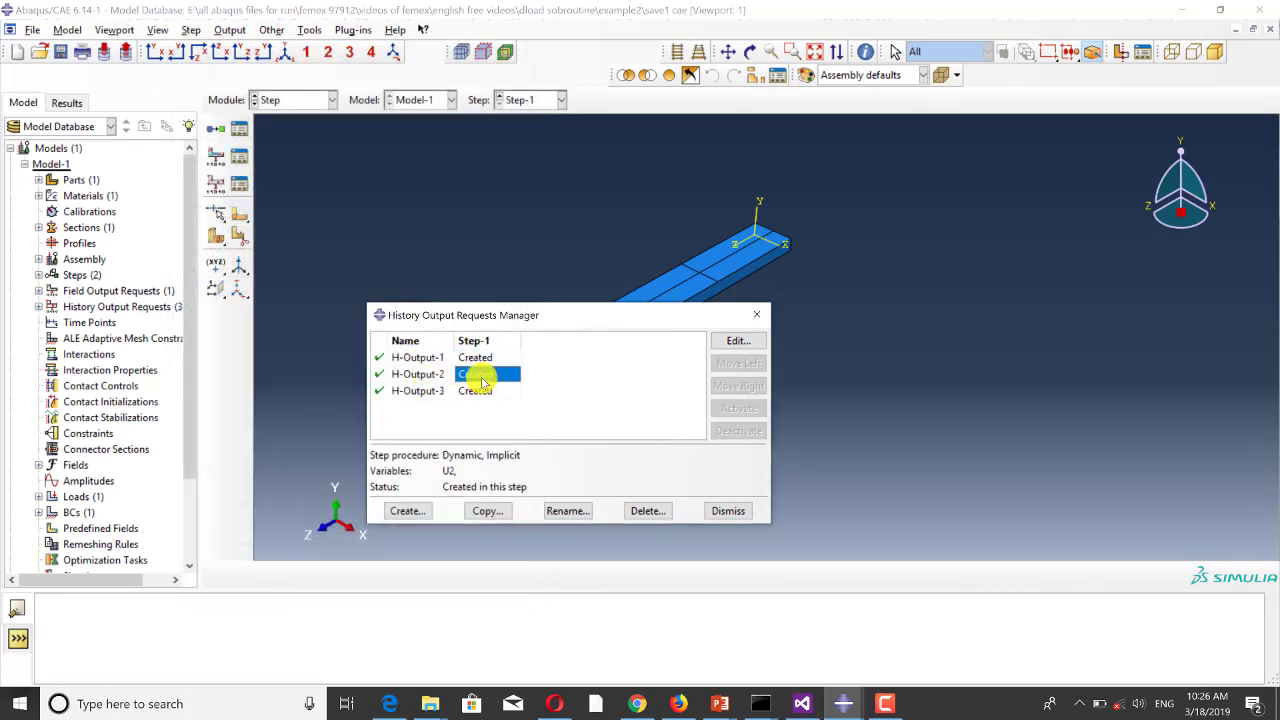
{"action": "left_click", "coordinate": [740, 341]}
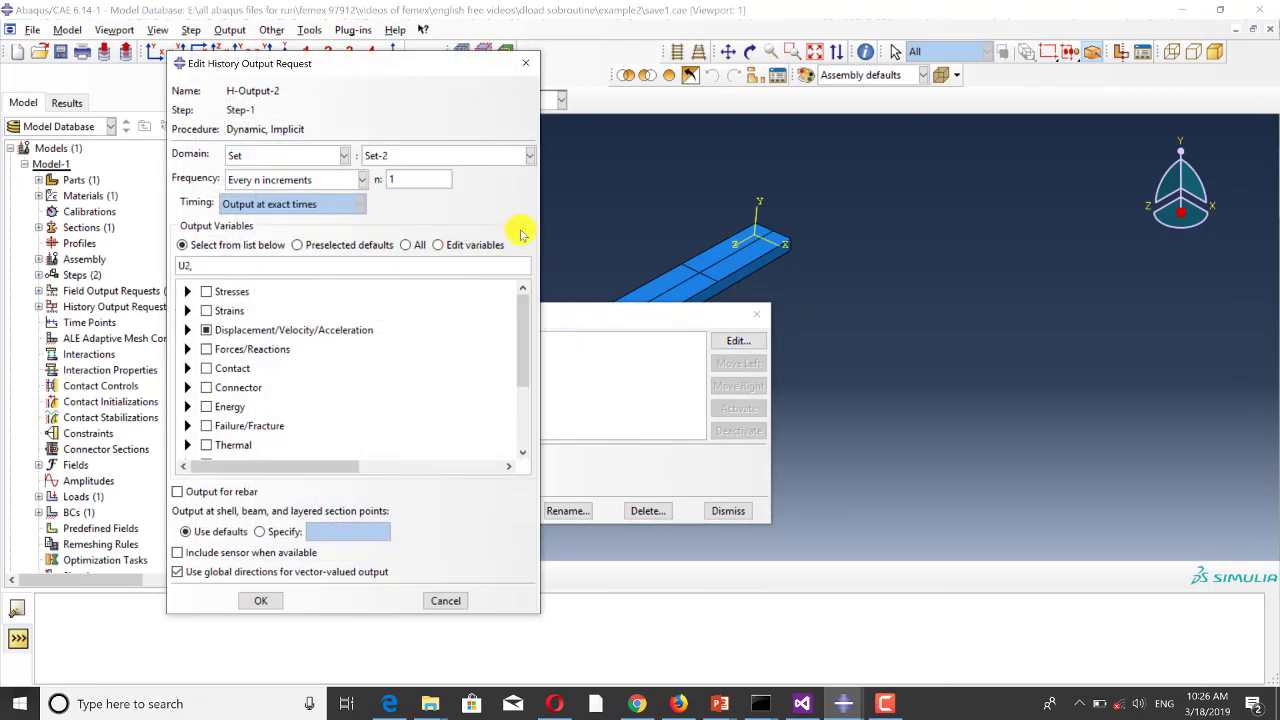
{"action": "left_click", "coordinate": [525, 63]}
{"action": "left_click", "coordinate": [476, 391]}
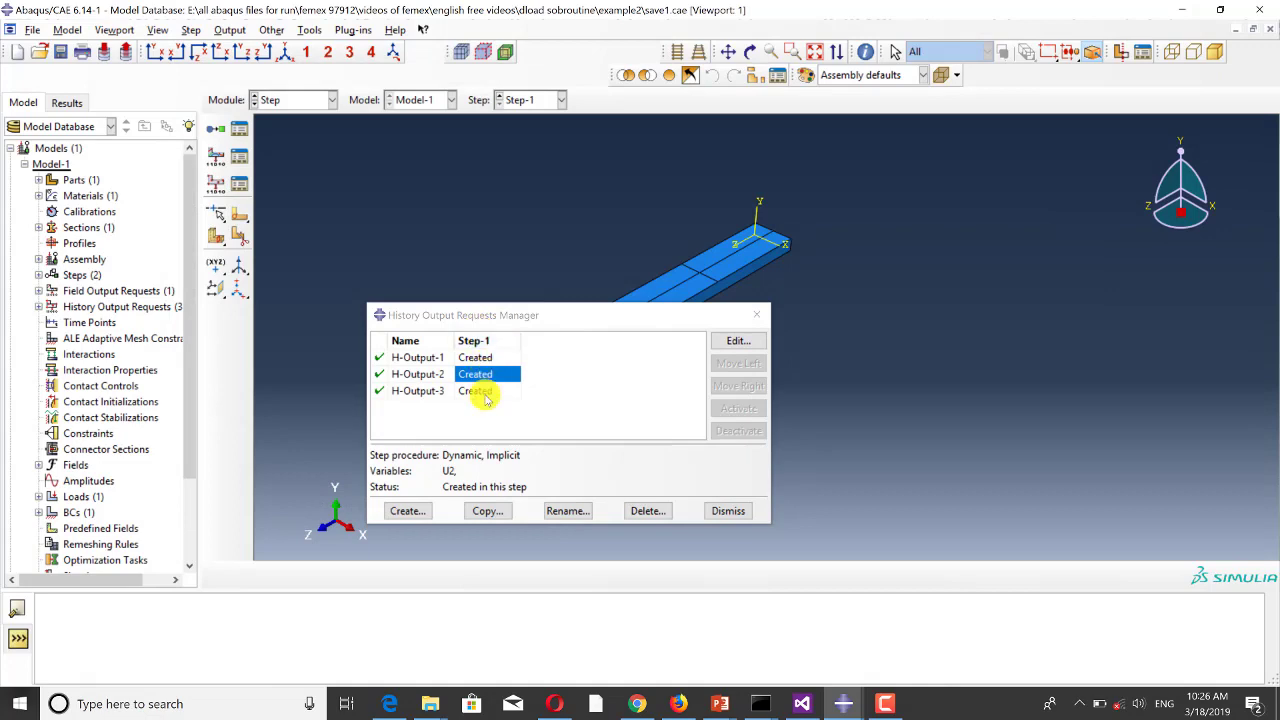
{"action": "left_click", "coordinate": [738, 341]}
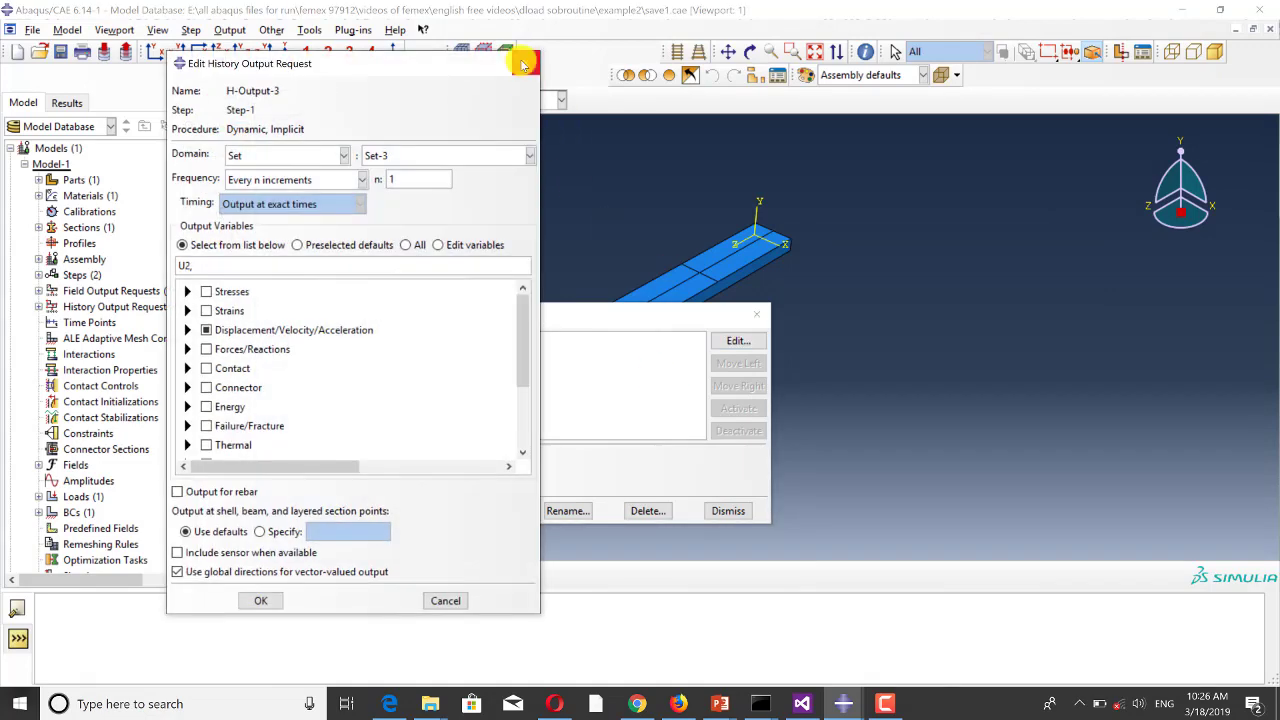
{"action": "left_click", "coordinate": [525, 63]}
{"action": "left_click", "coordinate": [756, 314]}
Step: Switch to the Visualization module and expand the History Output of Job-1.odb, widening the tree so the full variable names can be read
{"action": "left_click", "coordinate": [304, 104]}
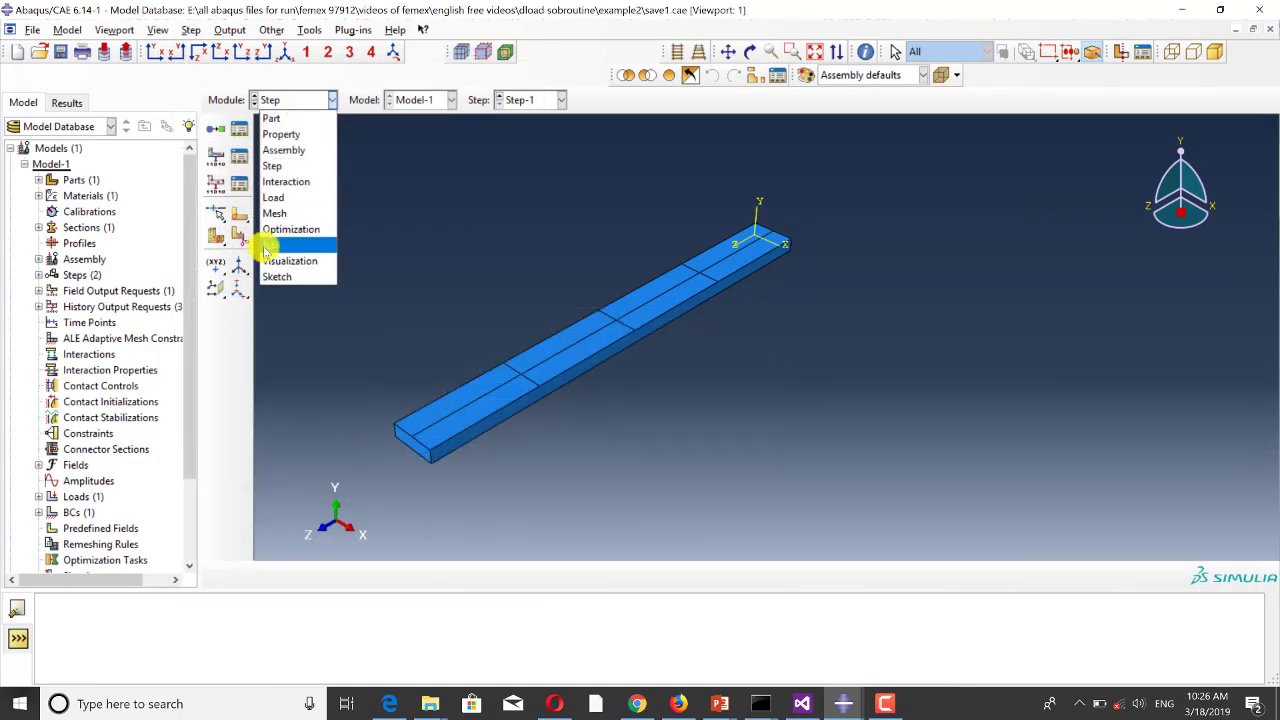
{"action": "left_click", "coordinate": [270, 257]}
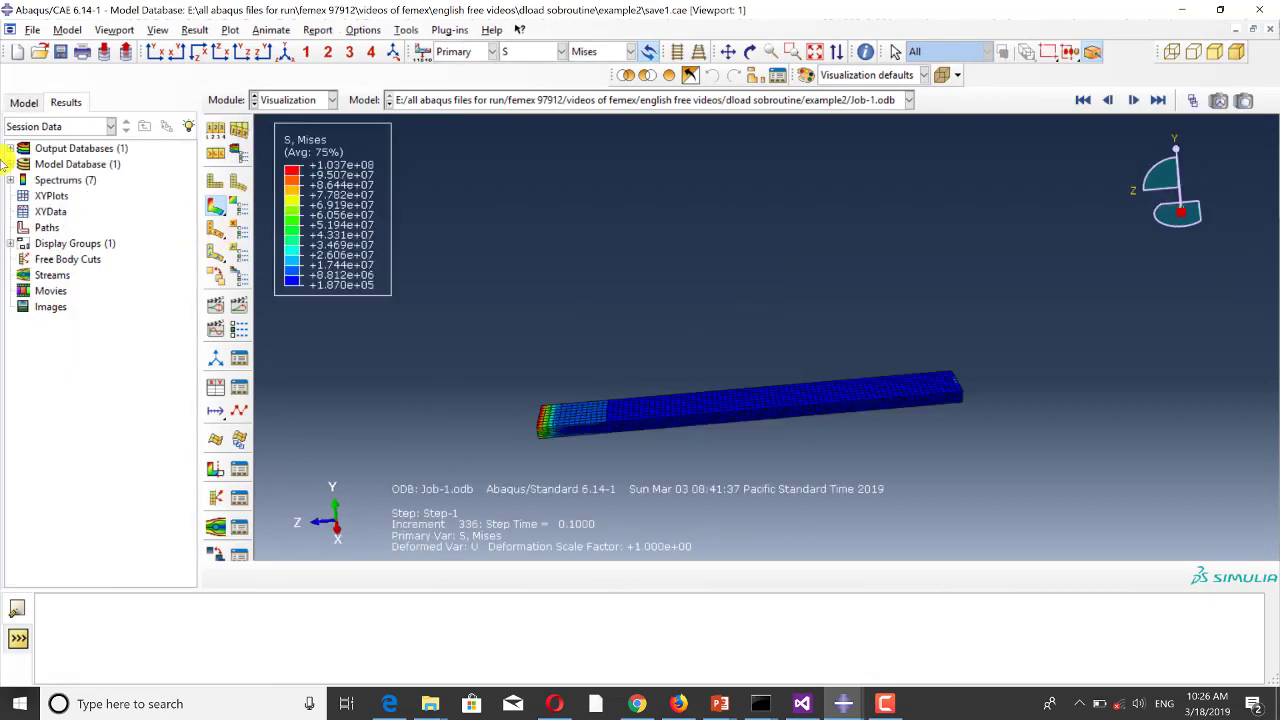
{"action": "left_click", "coordinate": [10, 148]}
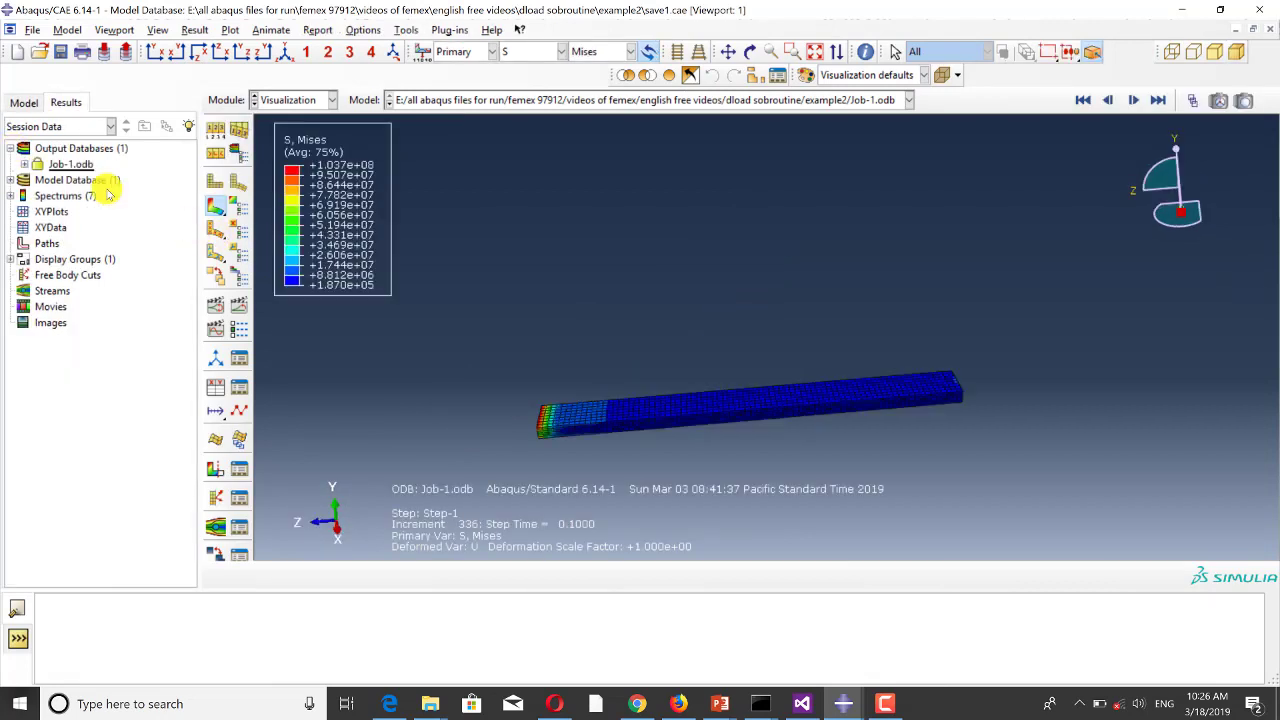
{"action": "left_click", "coordinate": [24, 164]}
{"action": "left_click", "coordinate": [38, 180]}
{"action": "double_click", "coordinate": [103, 200]}
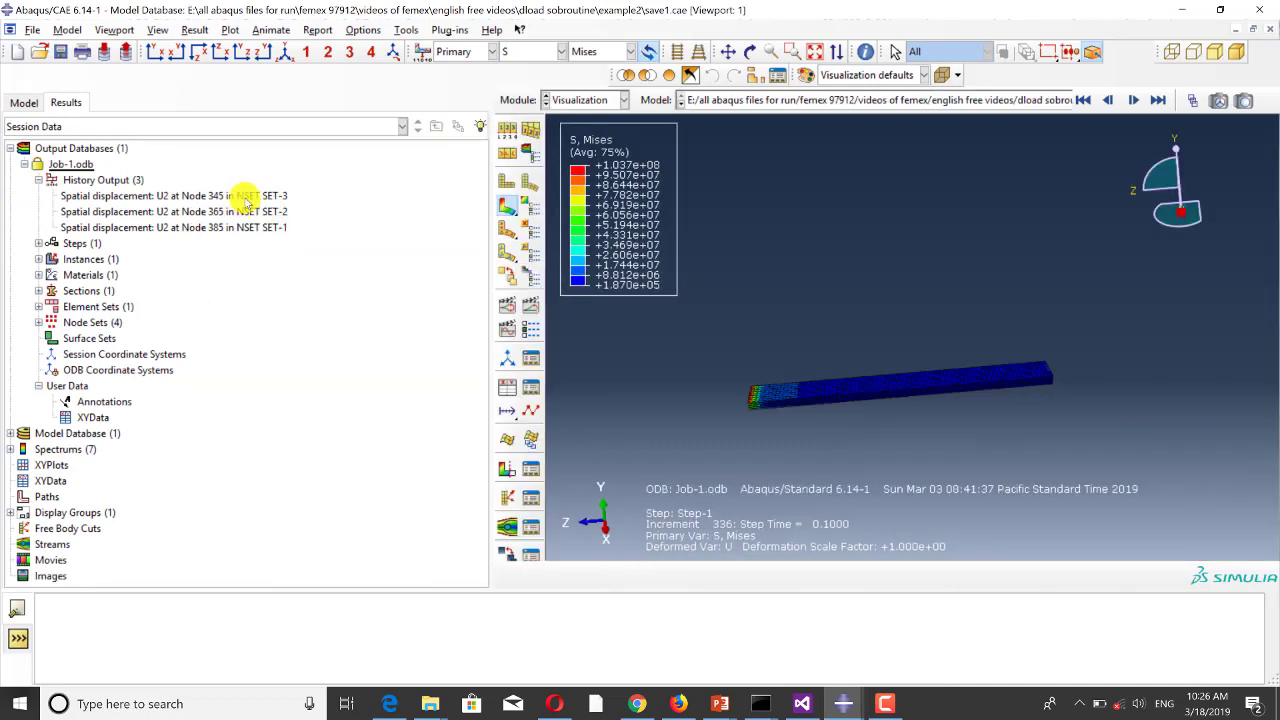
Step: Plot the U2 displacement history of SET-1 and add the SET-2 and SET-3 curves to the same XY plot
{"action": "left_click", "coordinate": [243, 228]}
{"action": "right_click", "coordinate": [243, 229]}
{"action": "left_click", "coordinate": [290, 257]}
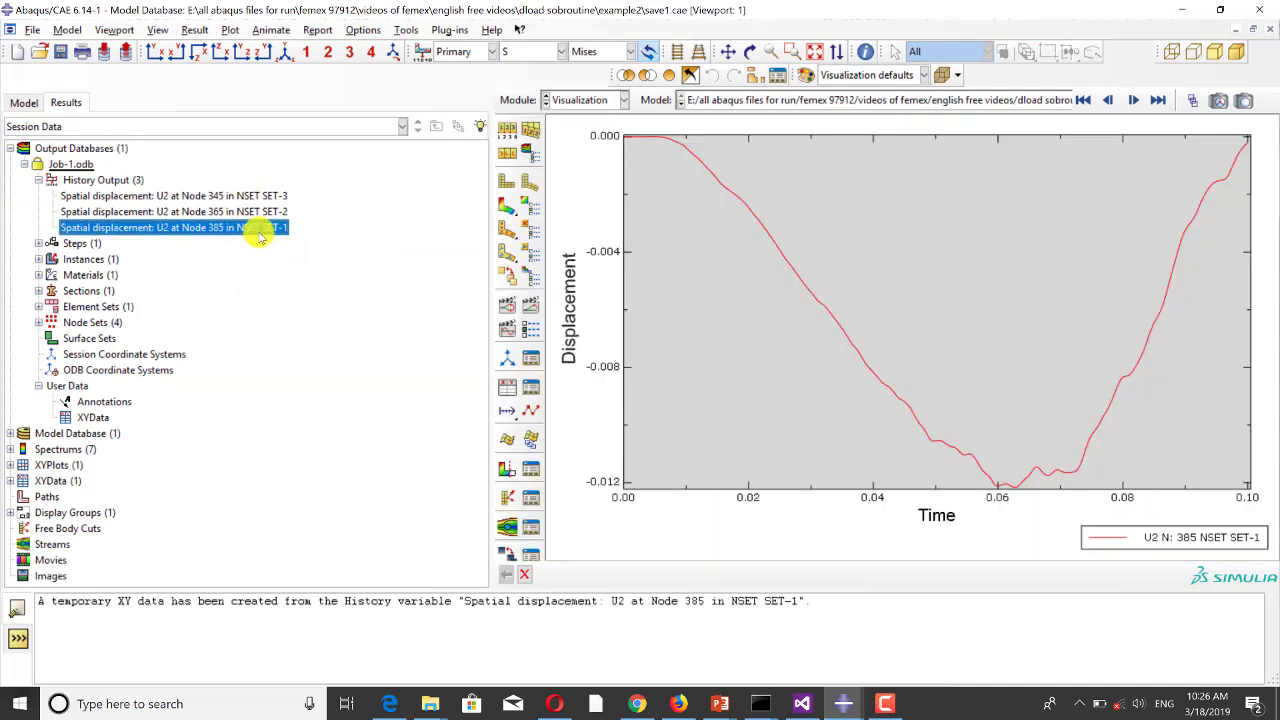
{"action": "left_click", "coordinate": [252, 212]}
{"action": "right_click", "coordinate": [252, 213]}
{"action": "left_click", "coordinate": [305, 262]}
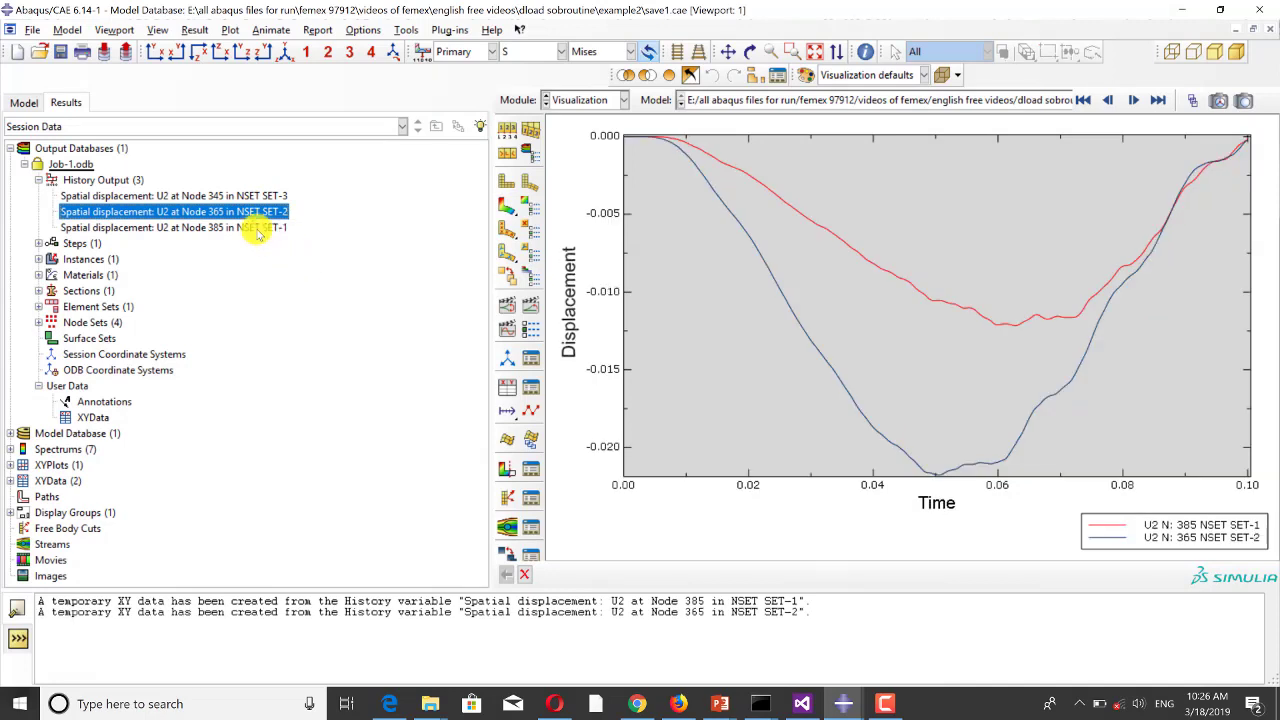
{"action": "left_click", "coordinate": [241, 196]}
{"action": "right_click", "coordinate": [241, 197]}
{"action": "left_click", "coordinate": [293, 240]}
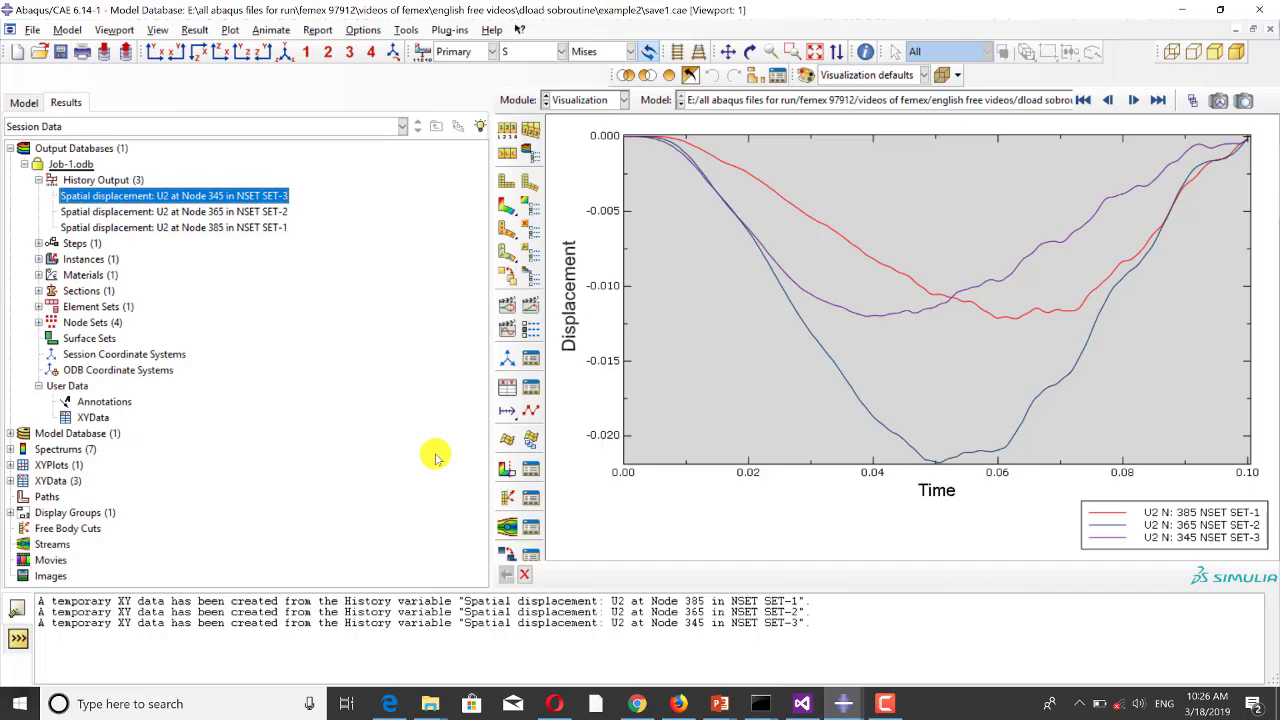
Step: Switch to Visual Studio and read through the explosion.for DLOAD subroutine, from its constants to the pressure conditions
{"action": "left_click", "coordinate": [802, 703]}
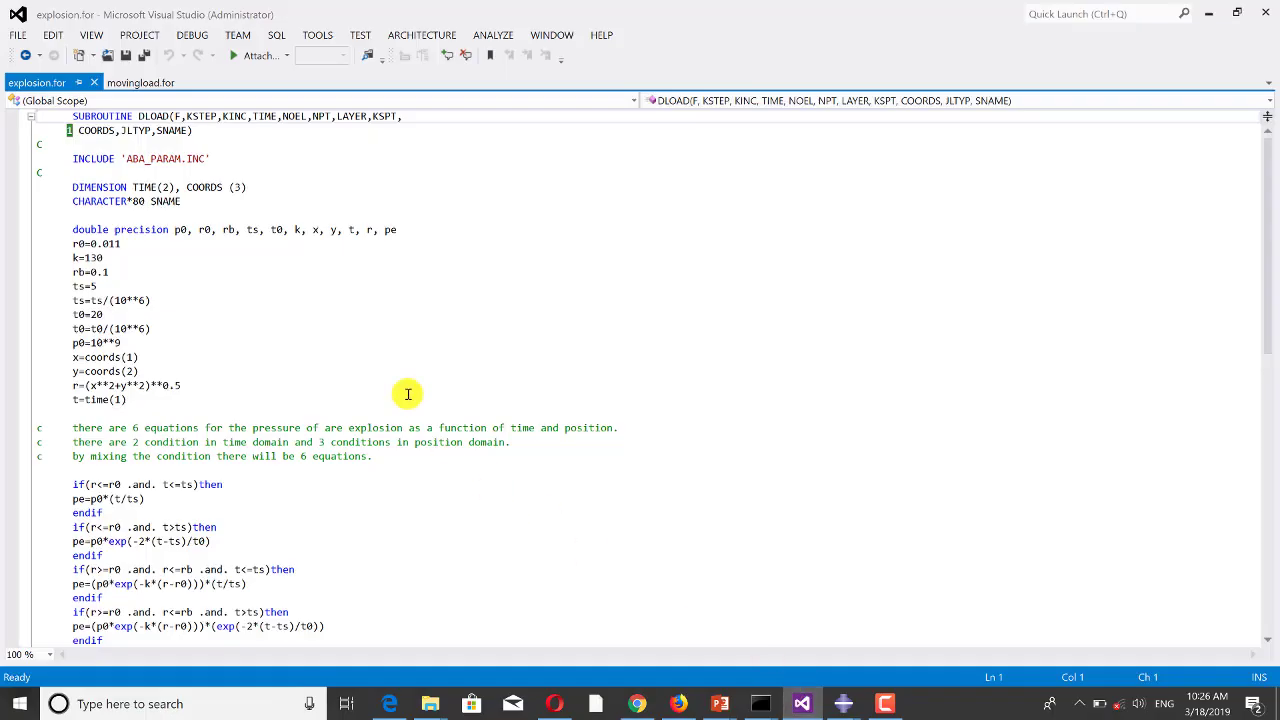
{"action": "scroll", "coordinate": [250, 228], "scroll_direction": "down", "scroll_amount": 7}
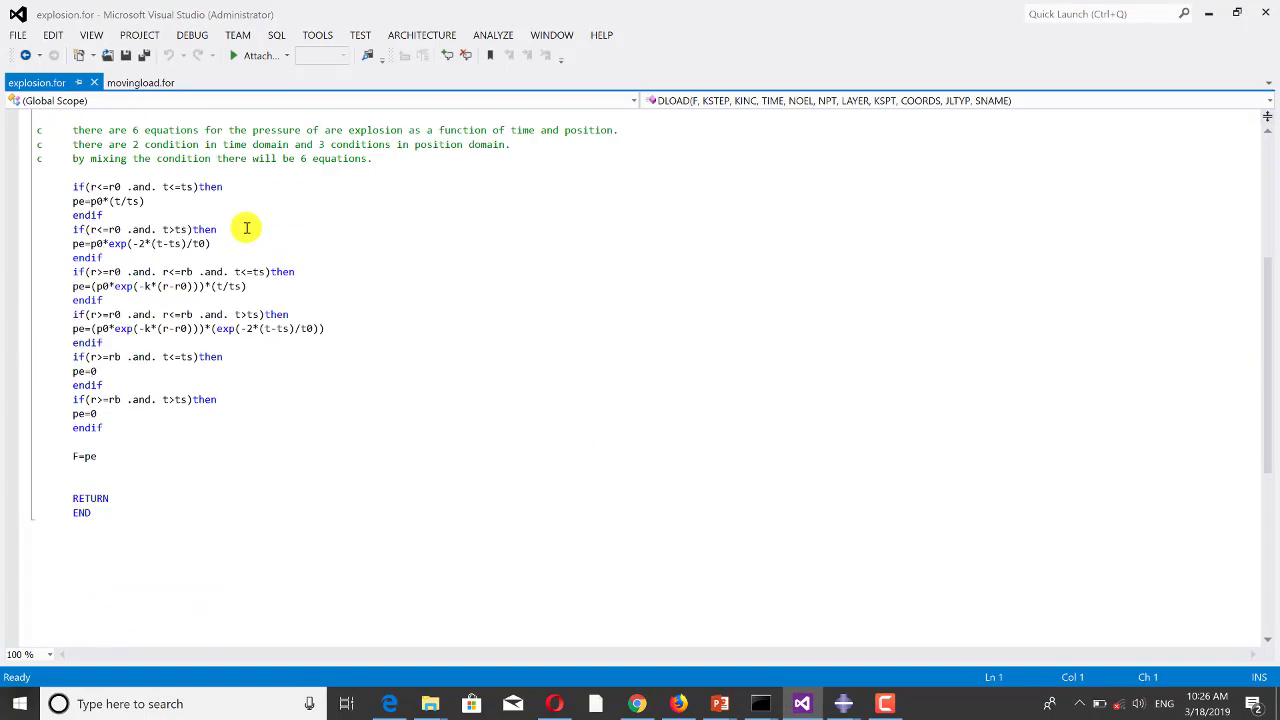
{"action": "scroll", "coordinate": [247, 228], "scroll_direction": "down", "scroll_amount": 5}
{"action": "scroll", "coordinate": [246, 240], "scroll_direction": "up", "scroll_amount": 10}
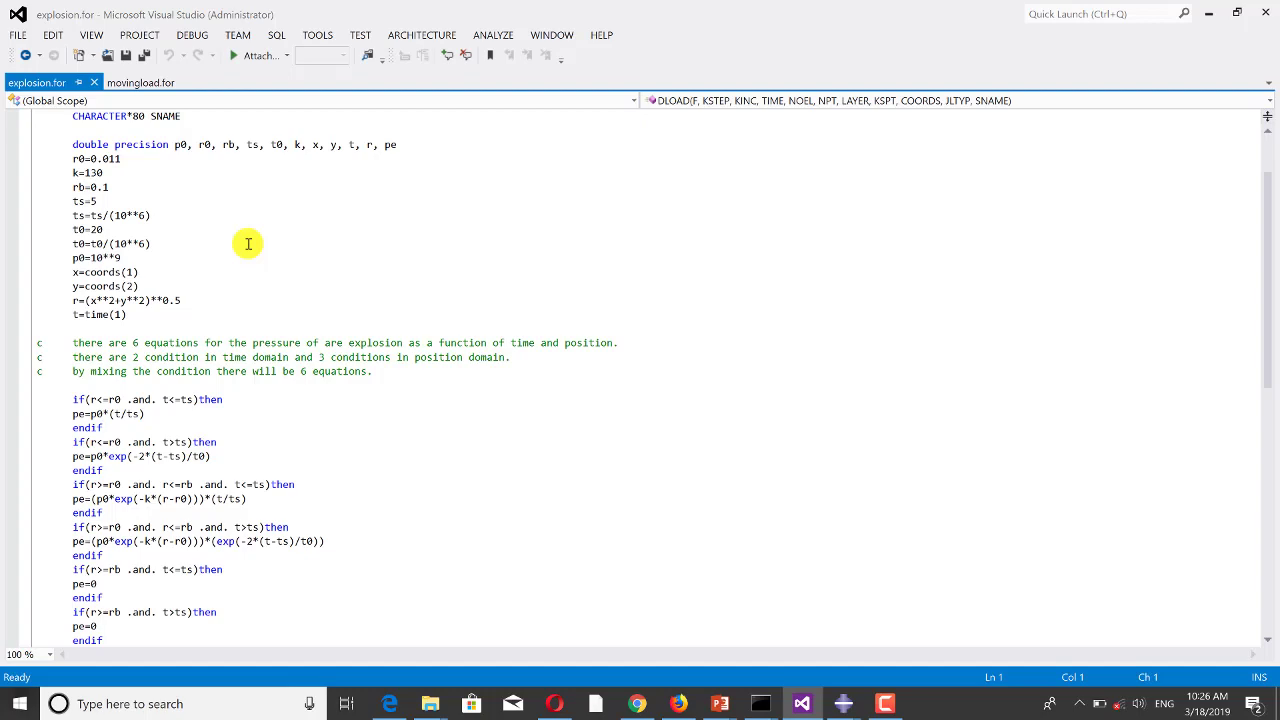
{"action": "scroll", "coordinate": [248, 243], "scroll_direction": "up", "scroll_amount": 2}
{"action": "scroll", "coordinate": [248, 244], "scroll_direction": "down", "scroll_amount": 3}
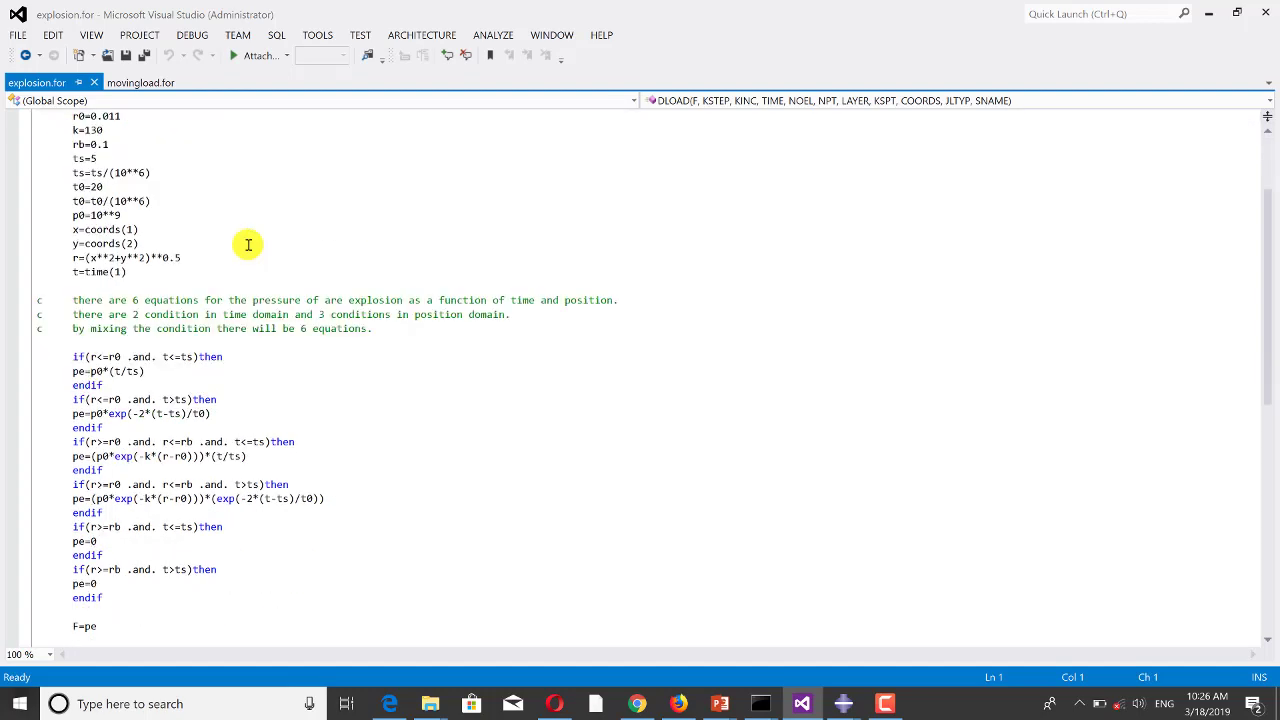
{"action": "scroll", "coordinate": [248, 244], "scroll_direction": "down", "scroll_amount": 2}
{"action": "scroll", "coordinate": [248, 244], "scroll_direction": "up", "scroll_amount": 3}
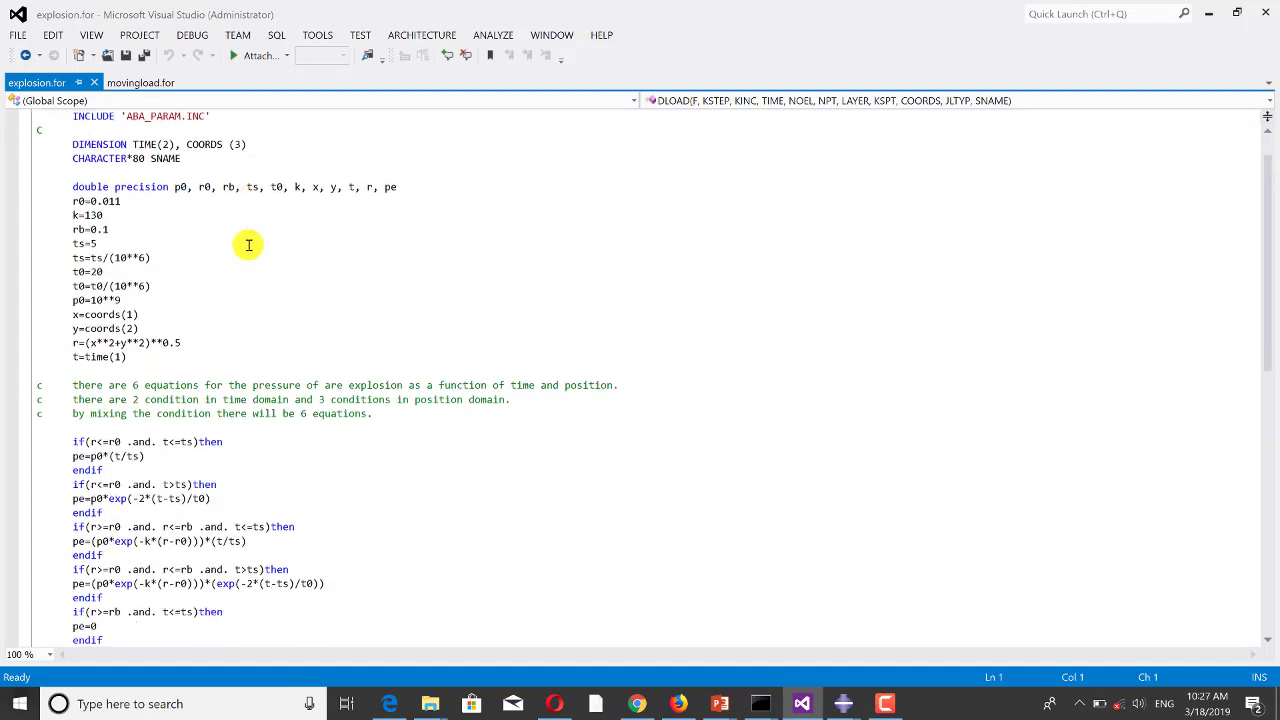
{"action": "scroll", "coordinate": [248, 244], "scroll_direction": "down", "scroll_amount": 2}
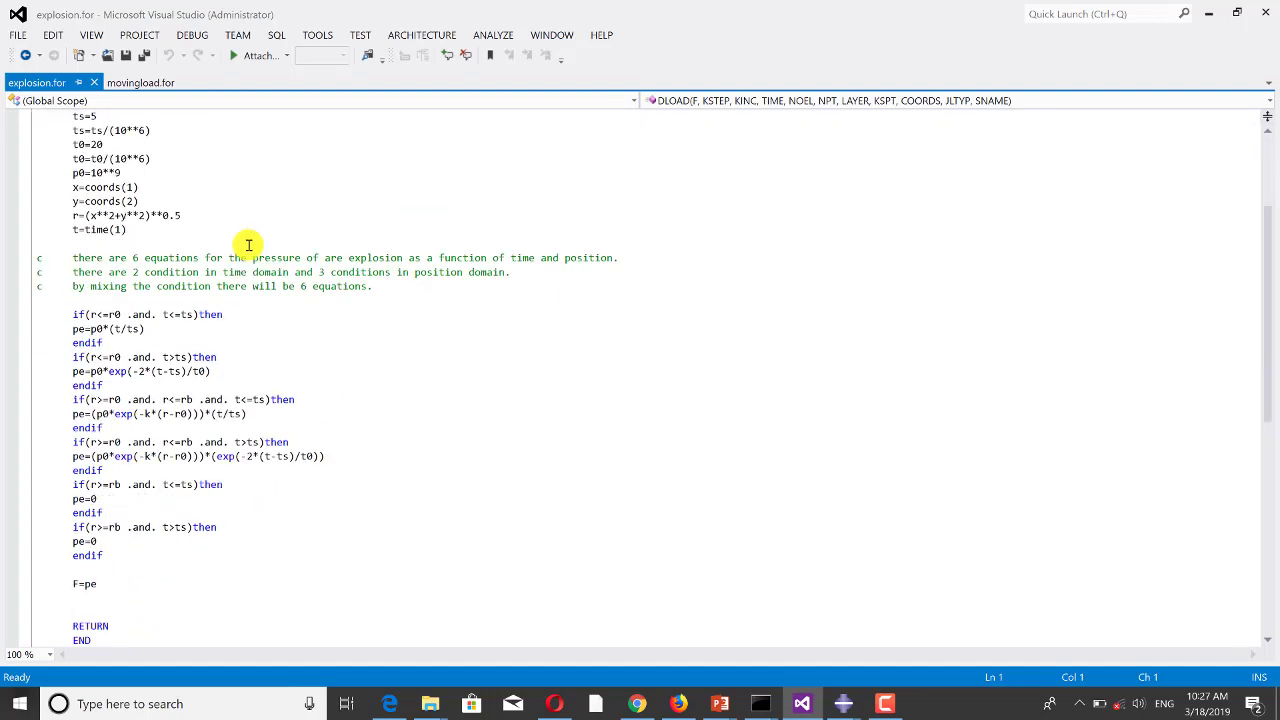
Step: Highlight the block of six conditional pressure equations in explosion.for, and clear the selection after reviewing it
{"action": "left_click", "coordinate": [78, 318]}
{"action": "left_click_drag", "start_coordinate": [86, 318], "coordinate": [241, 562]}
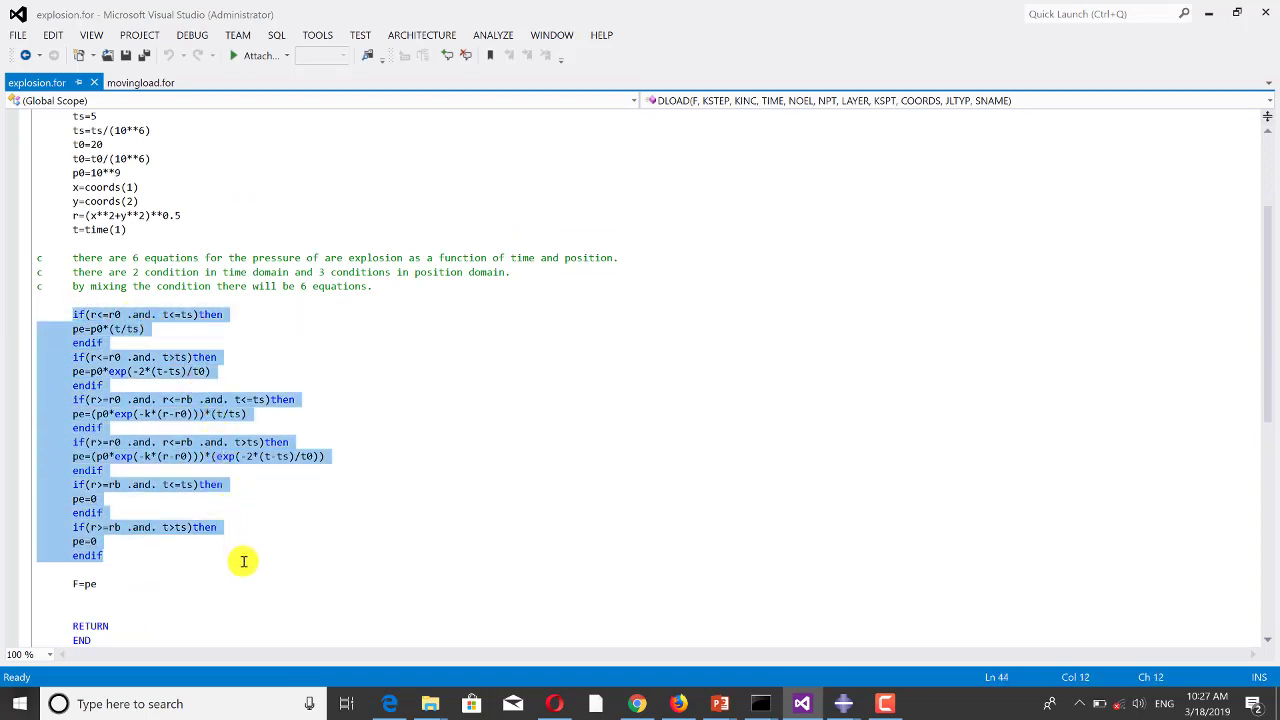
{"action": "left_click", "coordinate": [284, 456]}
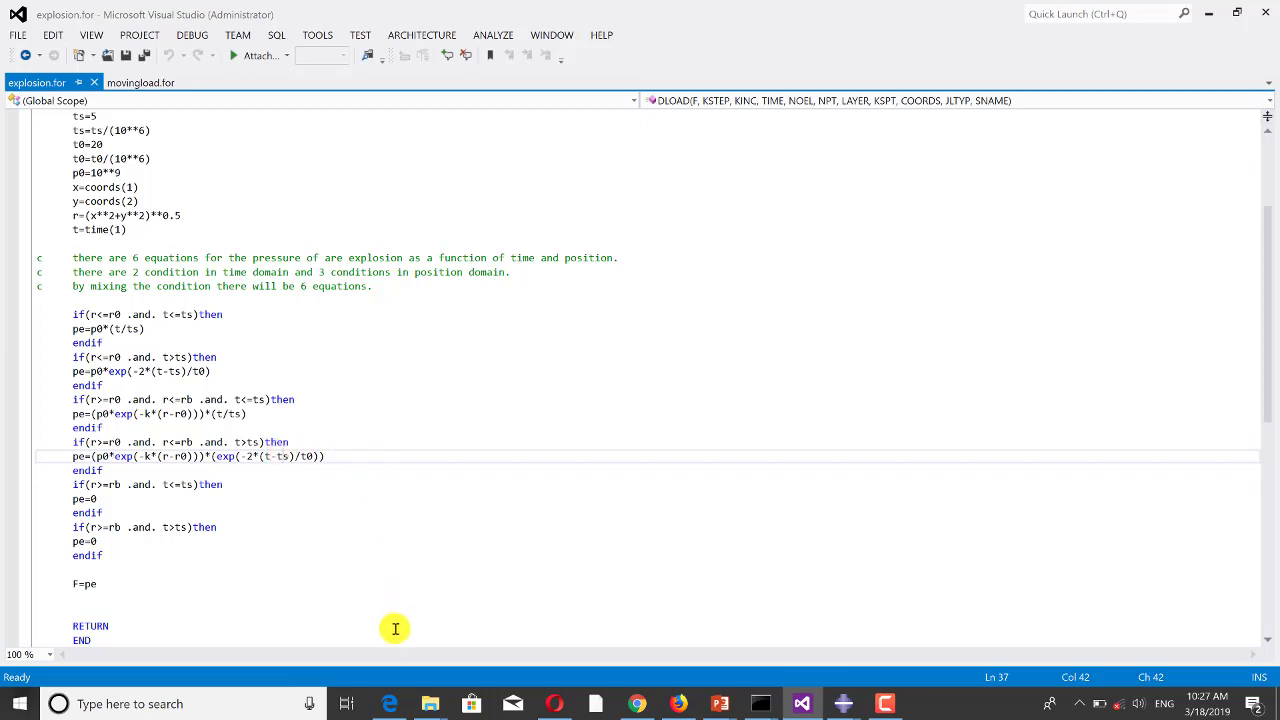
Step: Switch to 22.pdf in Edge and examine the loading function equations and pressure pulse plots on page 5
{"action": "left_click", "coordinate": [389, 705]}
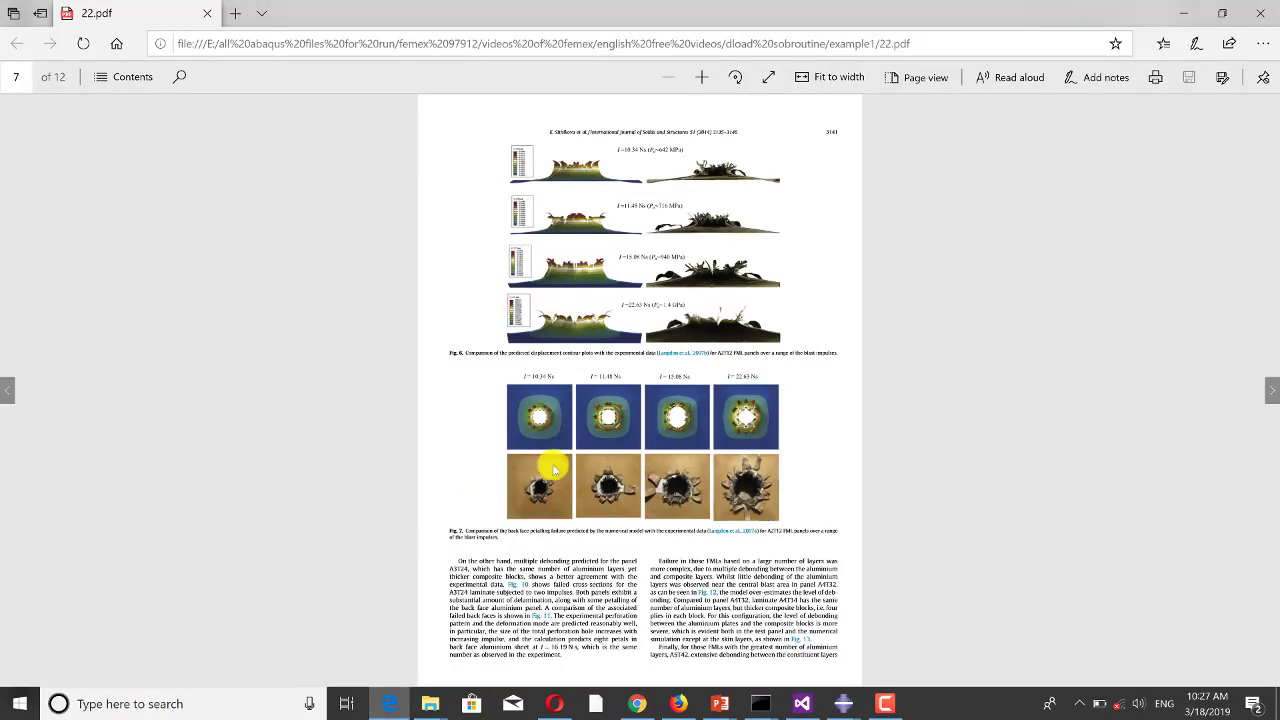
{"action": "scroll", "coordinate": [514, 449], "scroll_direction": "up", "scroll_amount": 2}
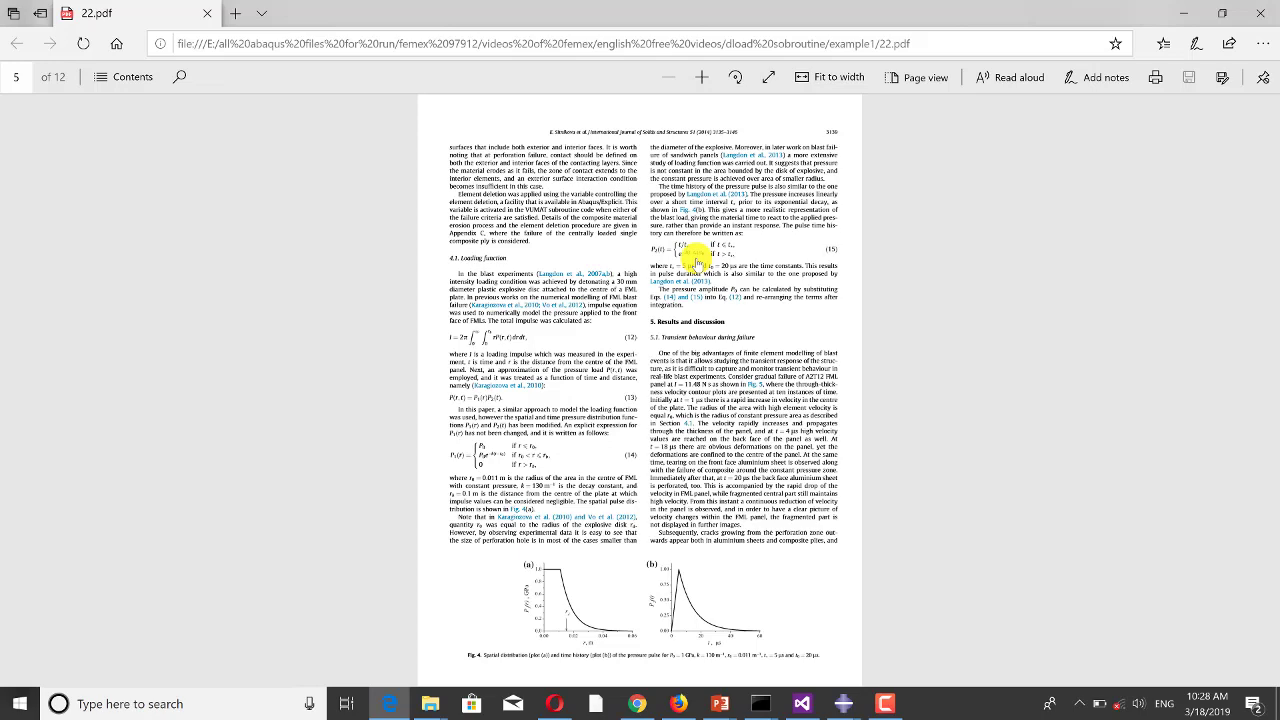
Step: Return to Visual Studio and show the movingload.for subroutine
{"action": "left_click", "coordinate": [802, 703]}
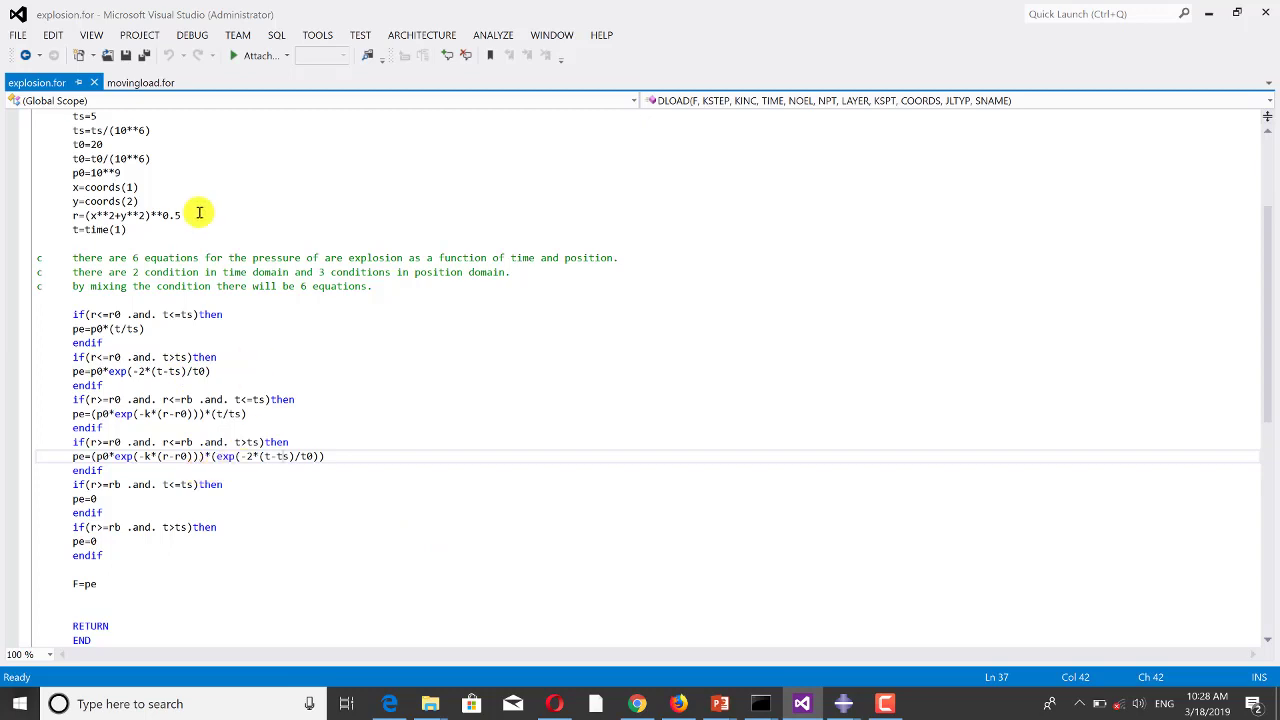
{"action": "left_click", "coordinate": [135, 82]}
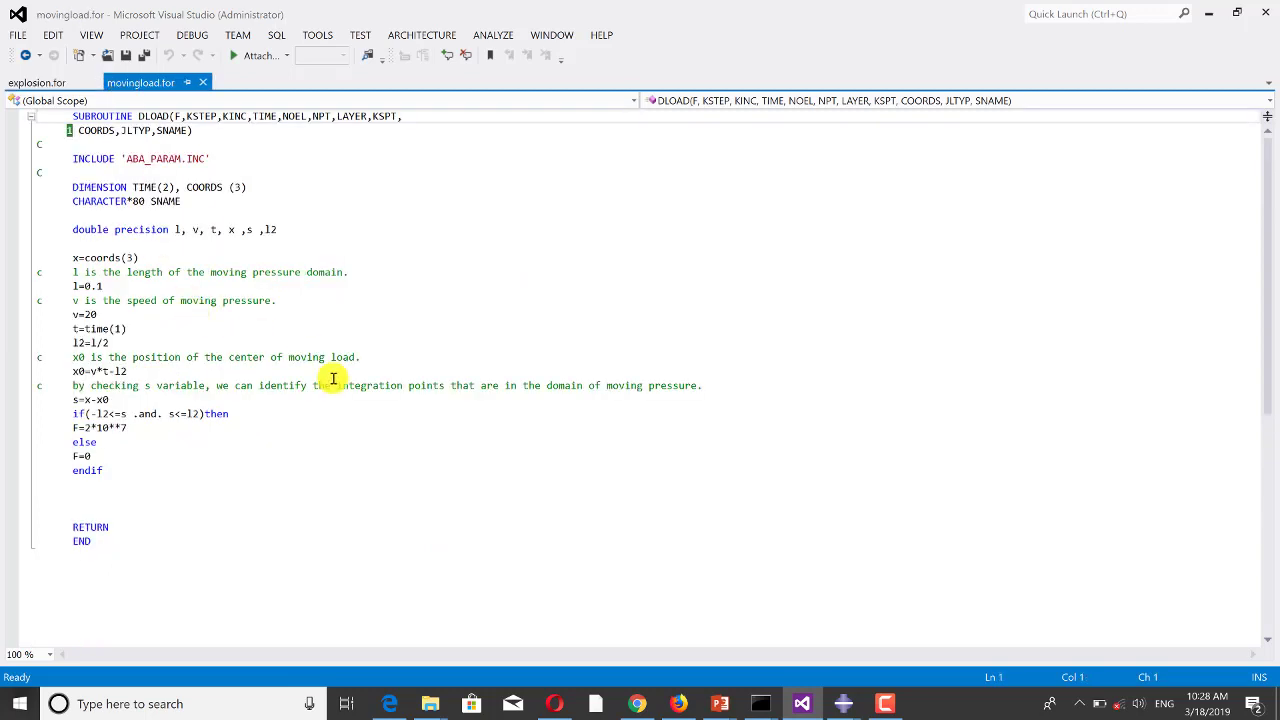